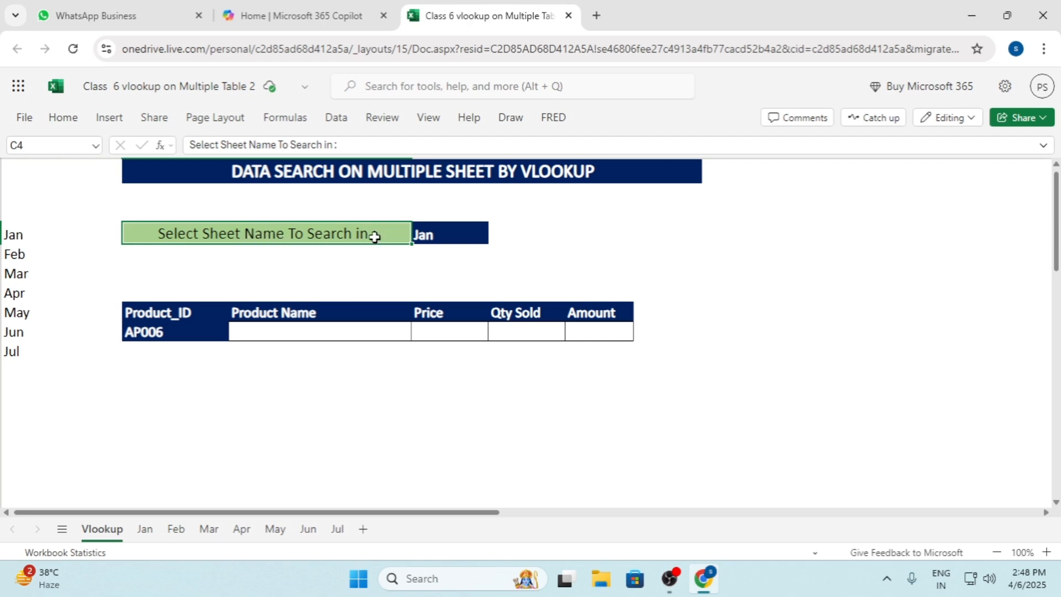
Review the sheet-name choices offered in cell E4 and the source month list in column A
click(424, 233)
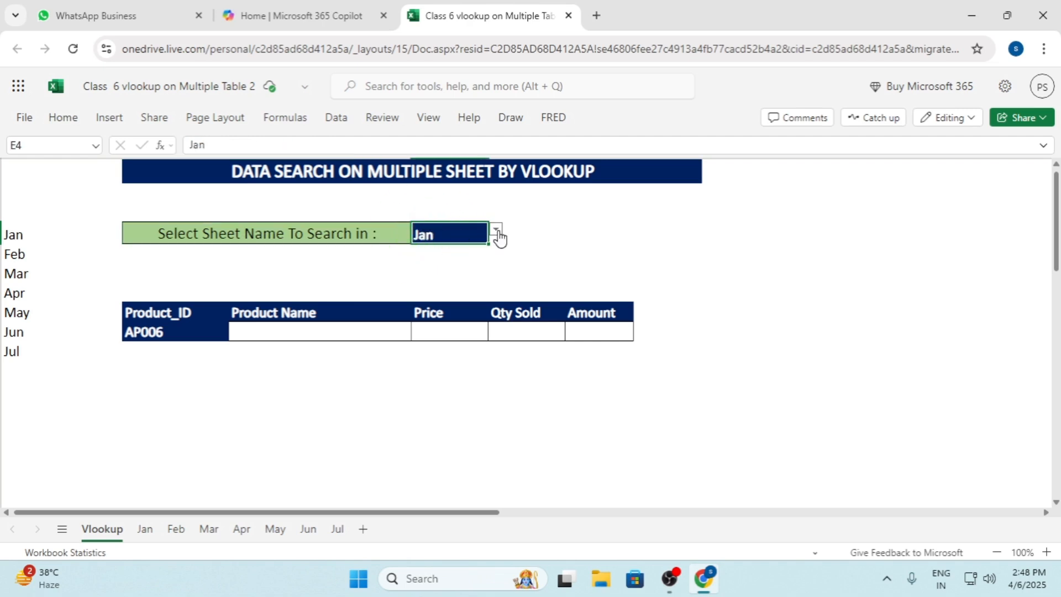
click(496, 231)
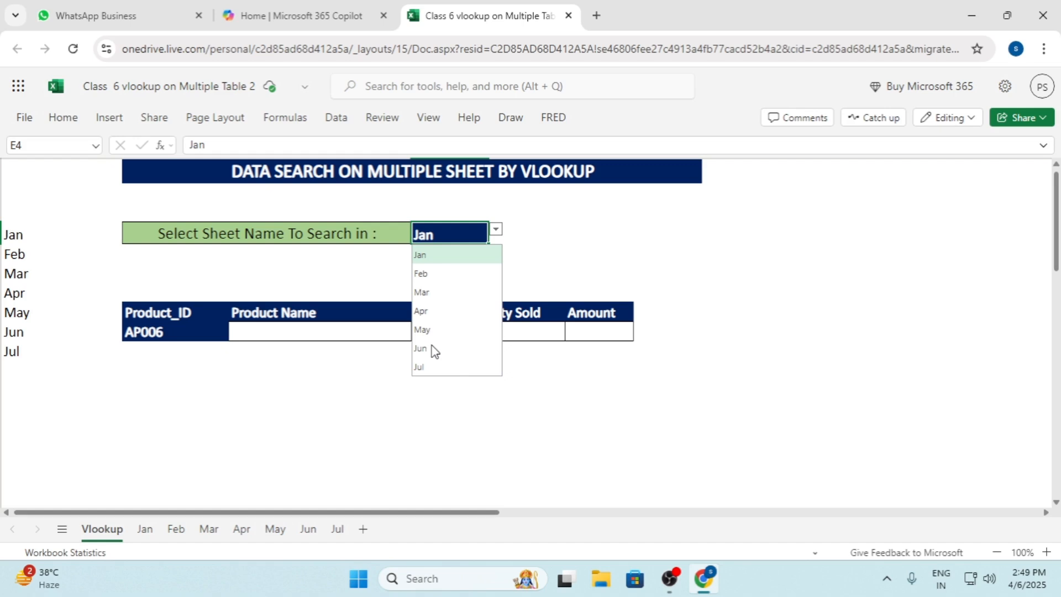
drag(16, 238, 18, 355)
Apply data validation to cell E4 as a list with source =$A$4:$A$10, and check the resulting choices
click(447, 234)
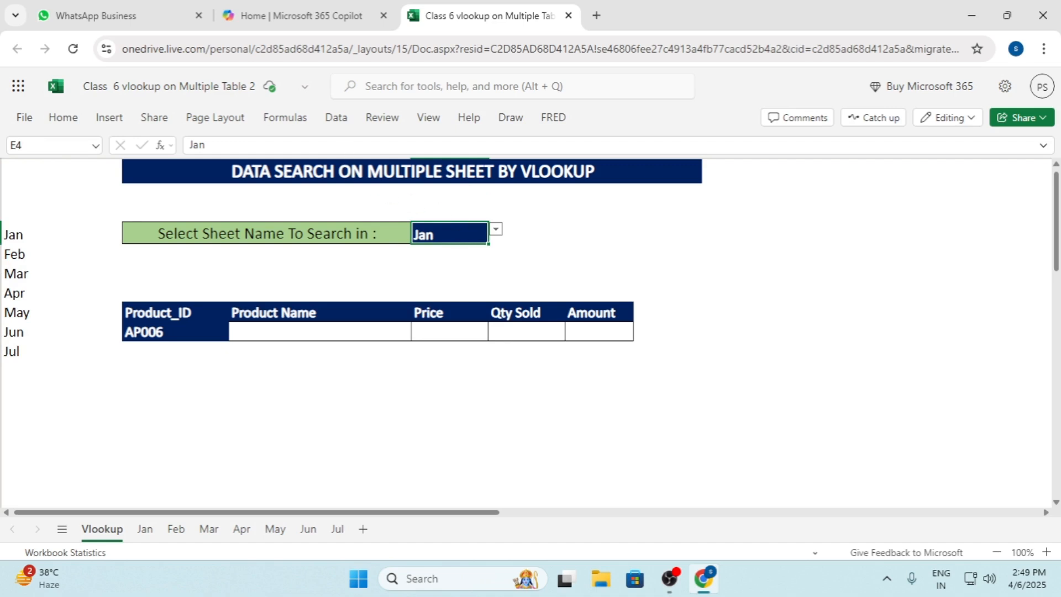
click(336, 122)
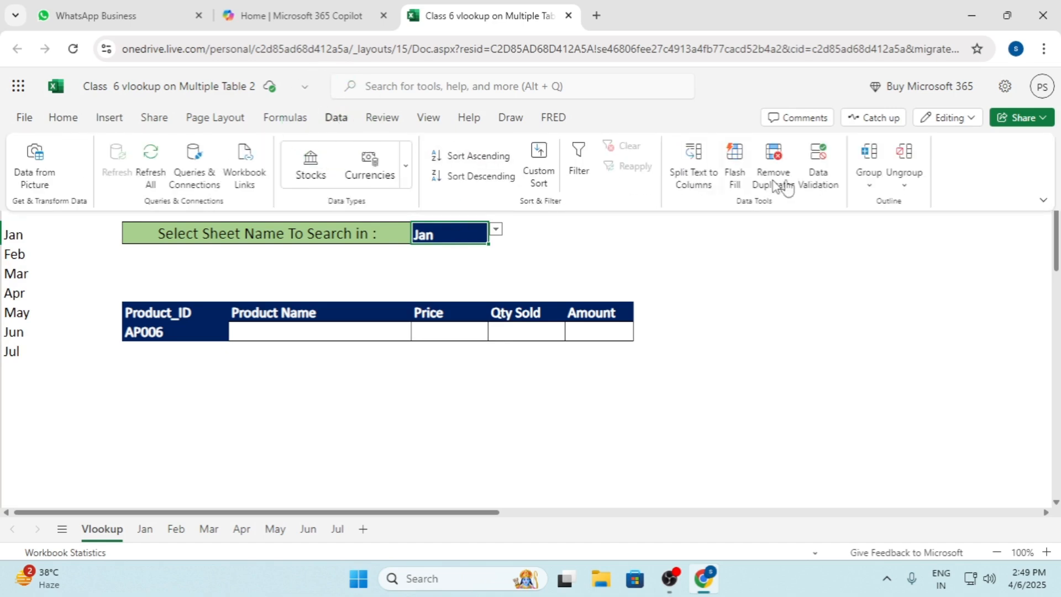
click(827, 180)
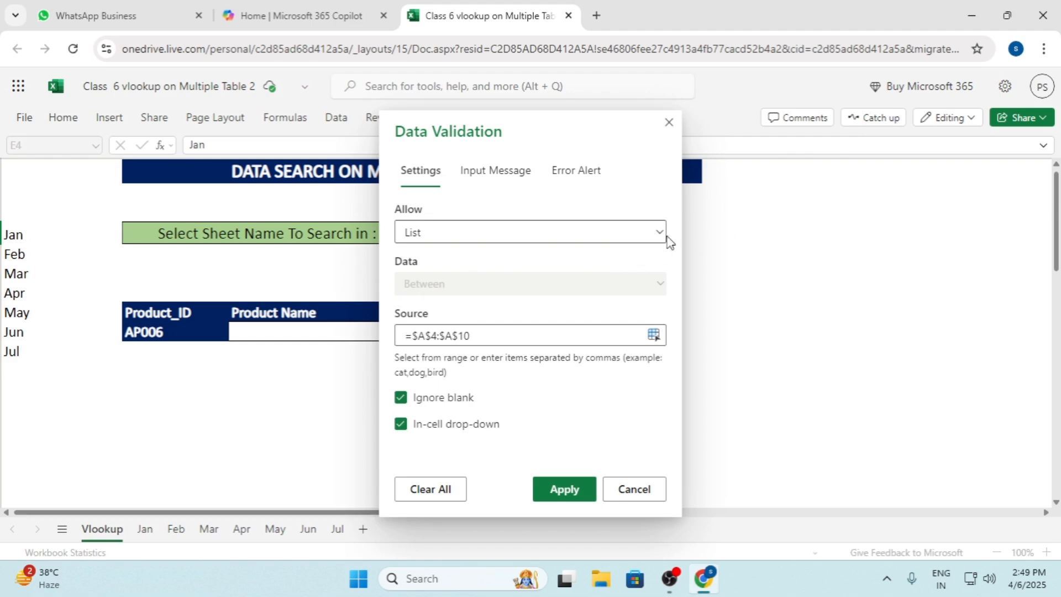
click(658, 236)
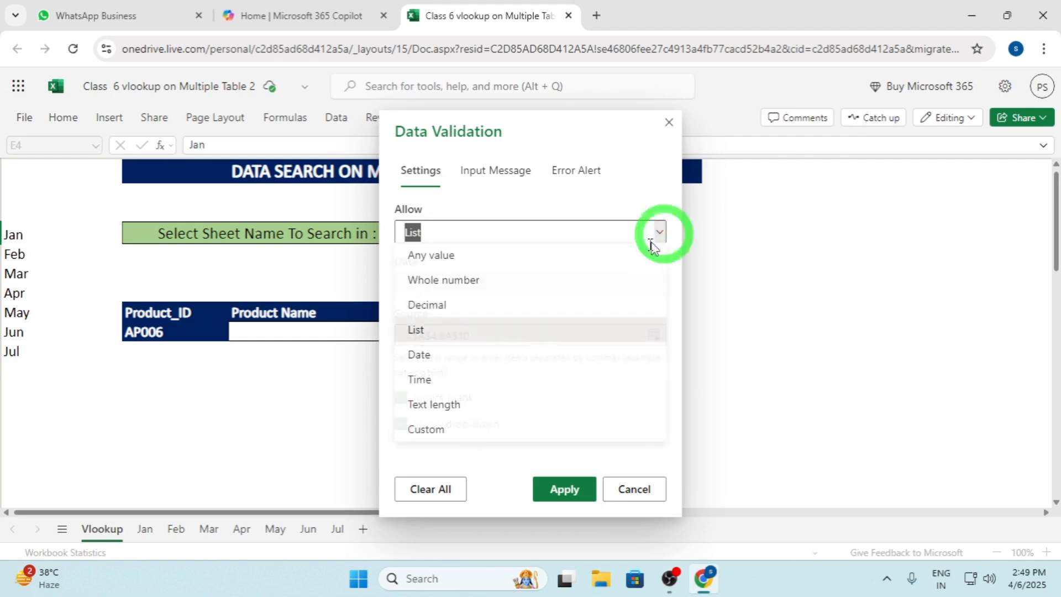
click(433, 330)
click(478, 335)
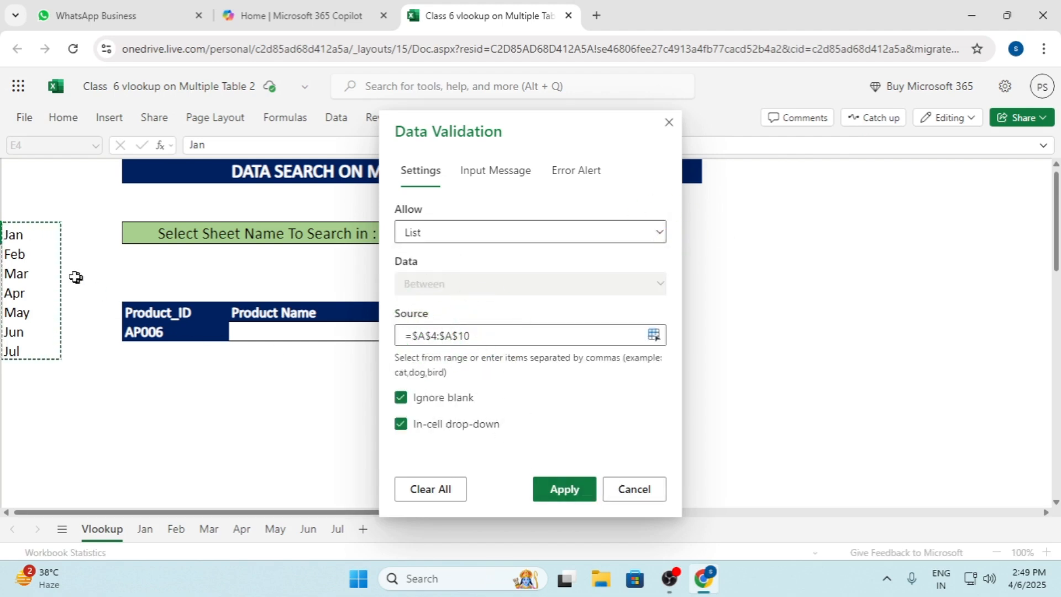
click(566, 490)
click(497, 231)
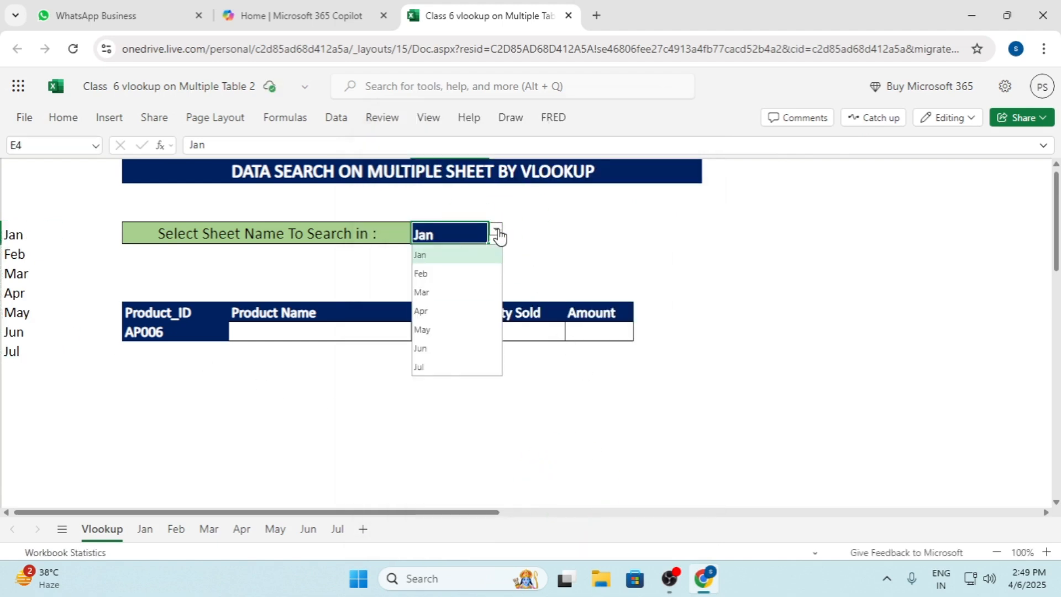
click(560, 227)
Examine the Product_ID choices in C9 and the Product Name, Price, Qty Sold and Amount cells in row 9
click(161, 332)
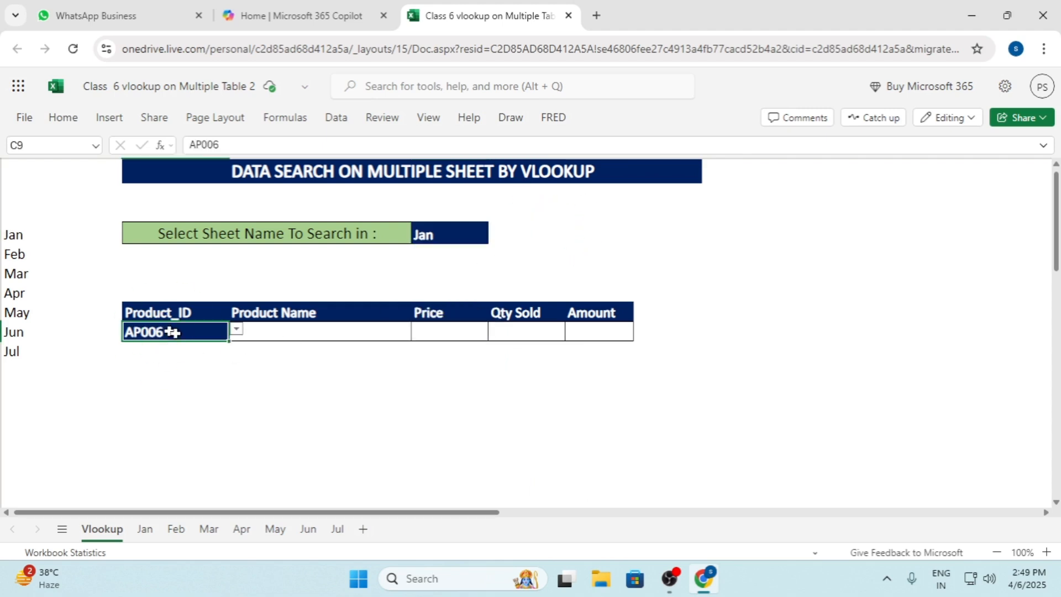
click(236, 330)
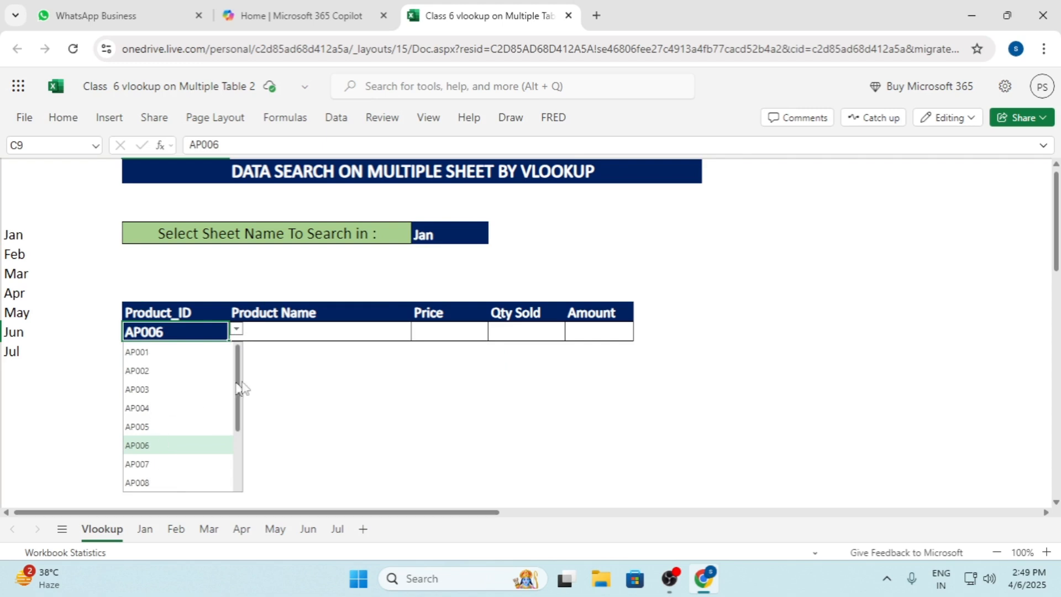
click(324, 328)
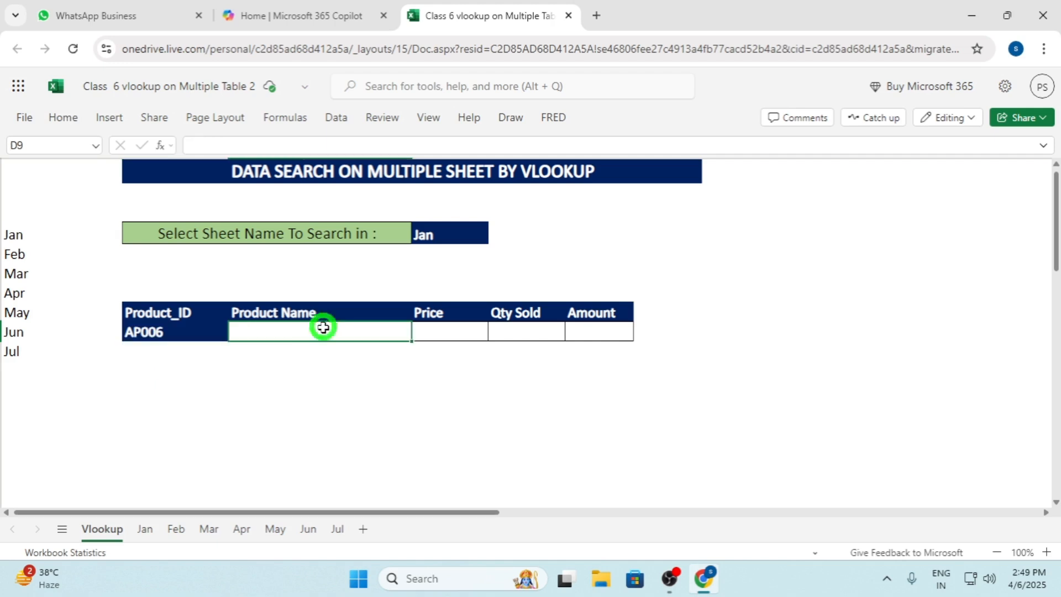
click(433, 326)
click(552, 329)
click(592, 334)
click(534, 334)
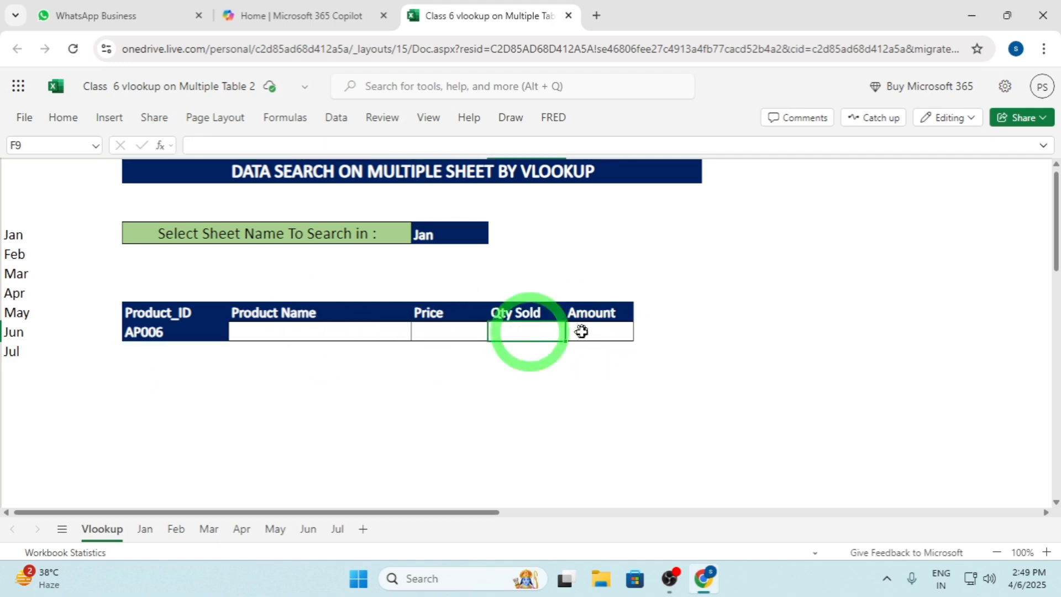
click(589, 332)
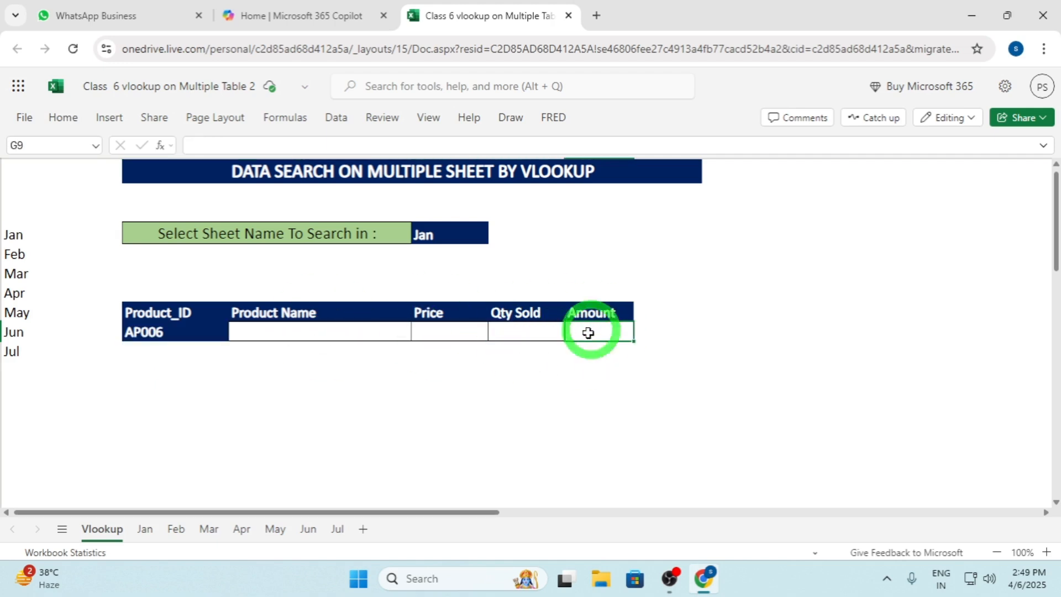
Look through the monthly sheets from Jan to Jul, examine the column headers on Jul, and return to the Vlookup sheet
click(144, 537)
click(176, 530)
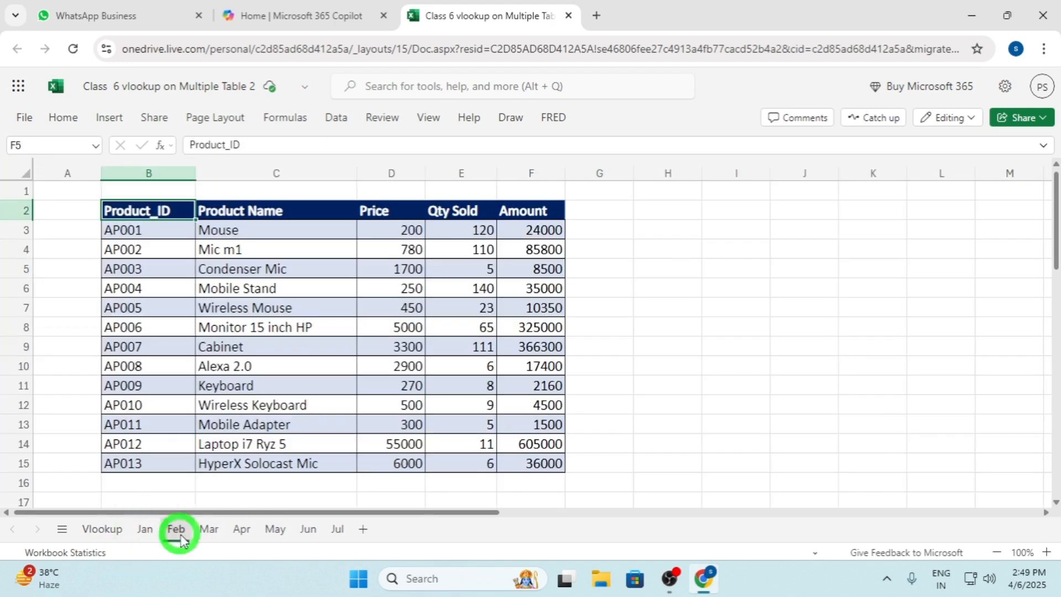
click(209, 532)
click(242, 531)
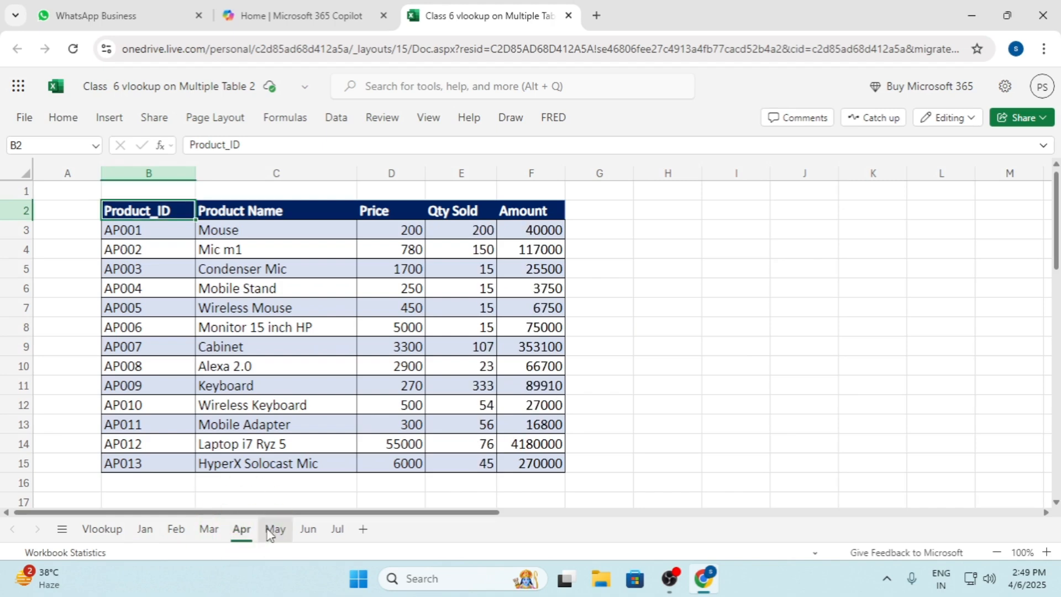
click(274, 529)
click(338, 532)
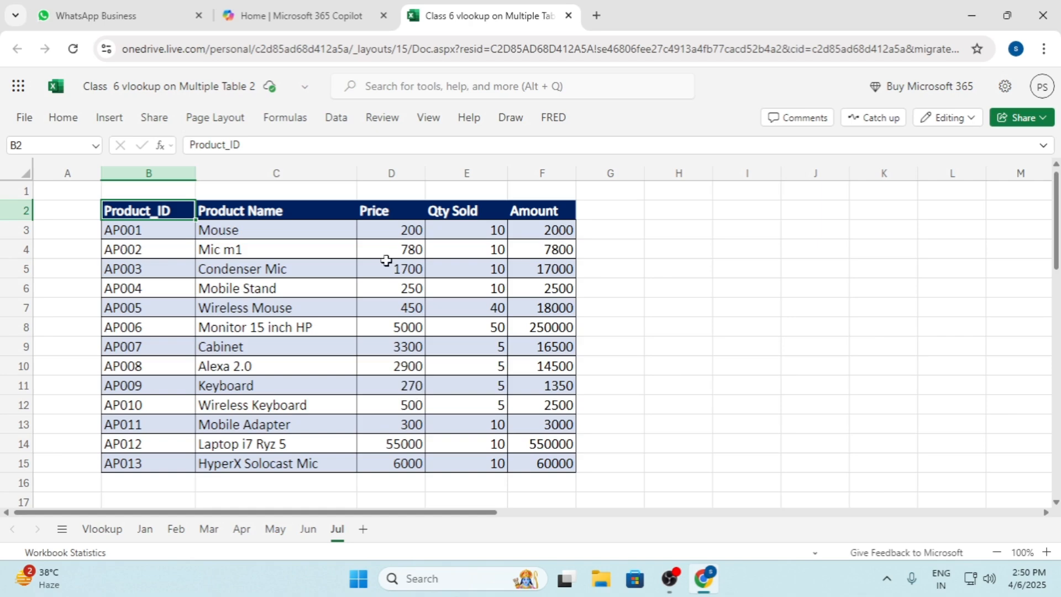
click(250, 209)
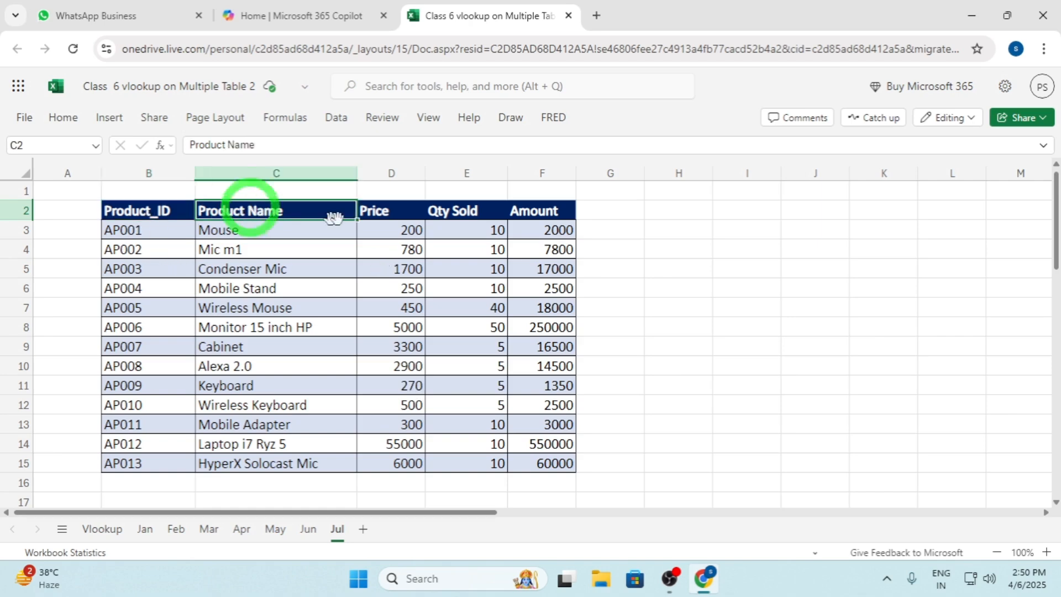
click(403, 213)
click(449, 215)
click(524, 213)
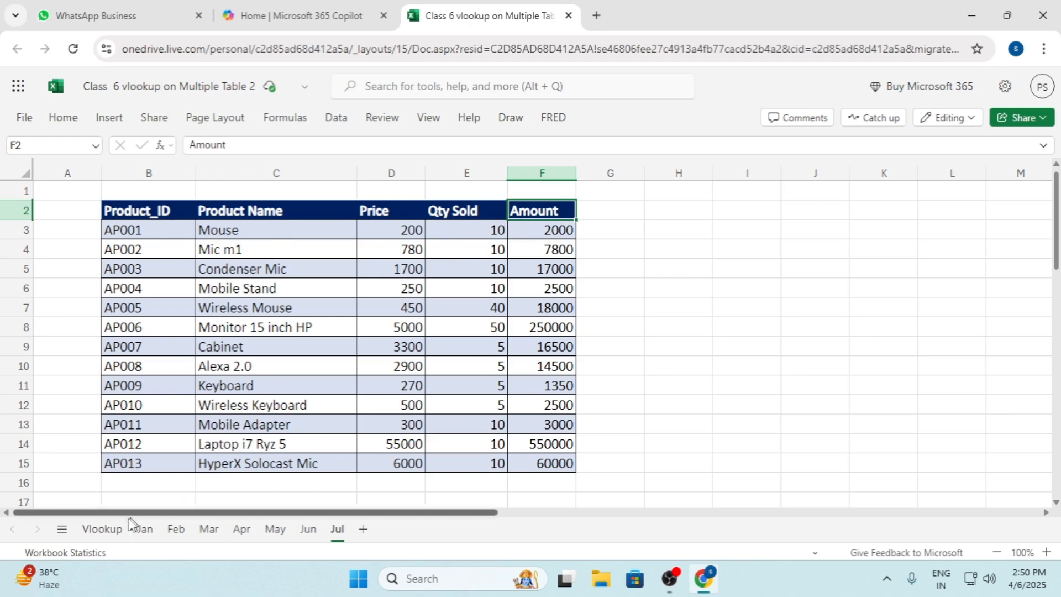
click(111, 535)
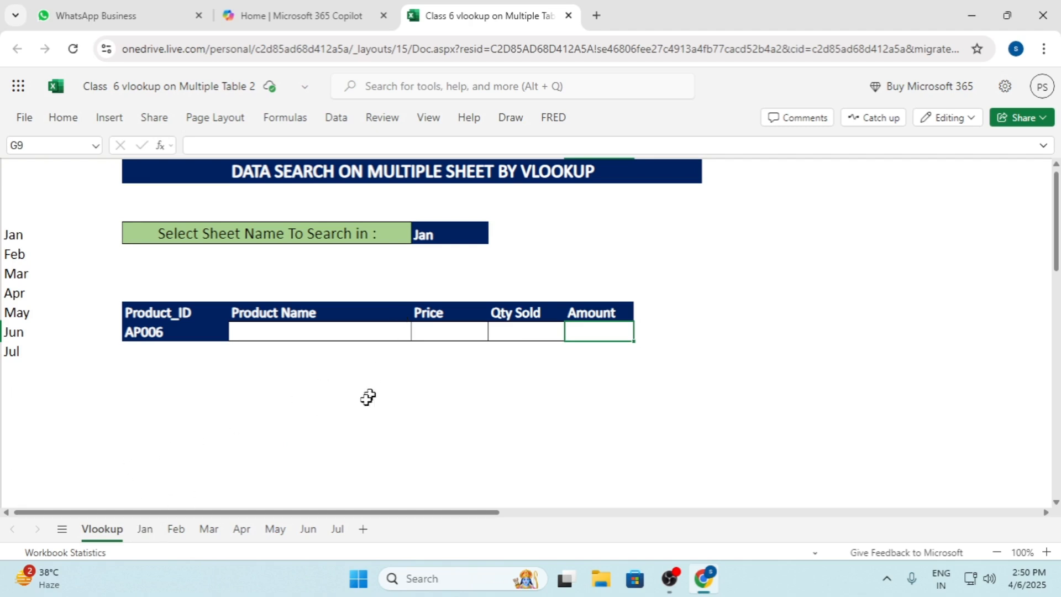
Convert the product data in B2:F15 on the Jan sheet into a table with headers
click(155, 531)
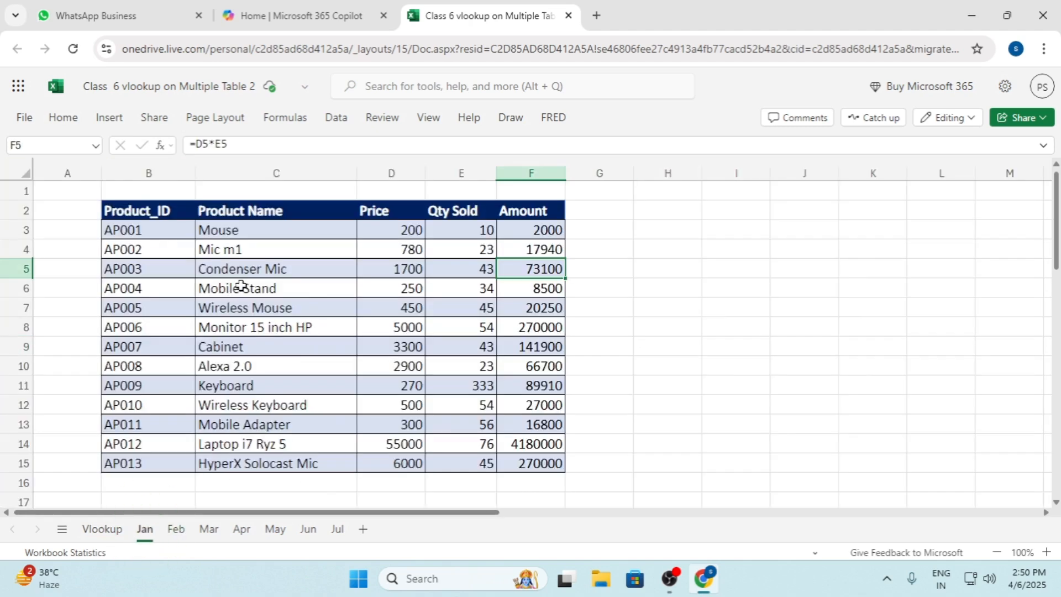
click(293, 273)
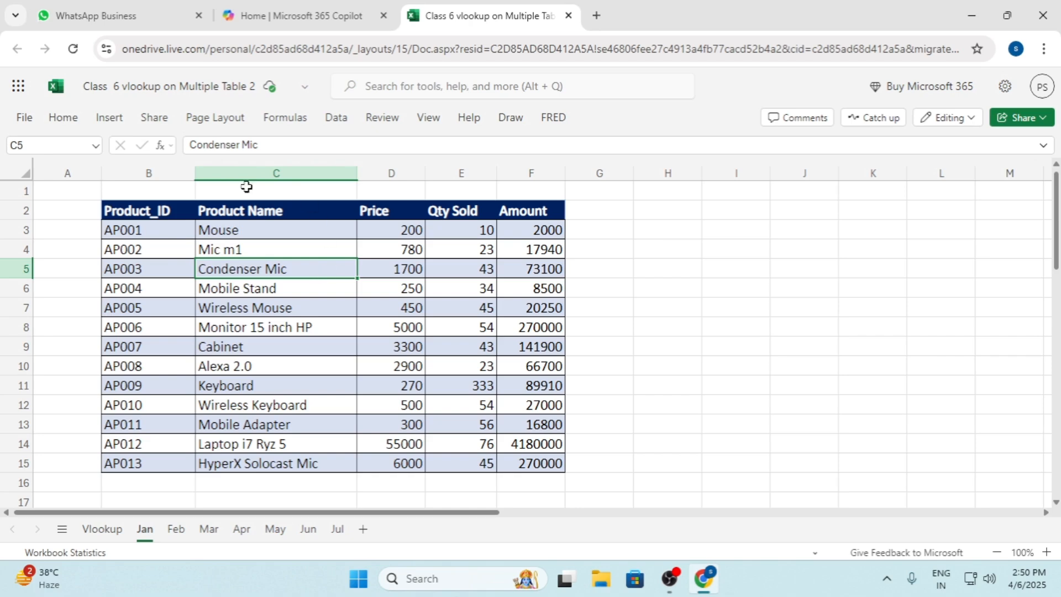
click(110, 126)
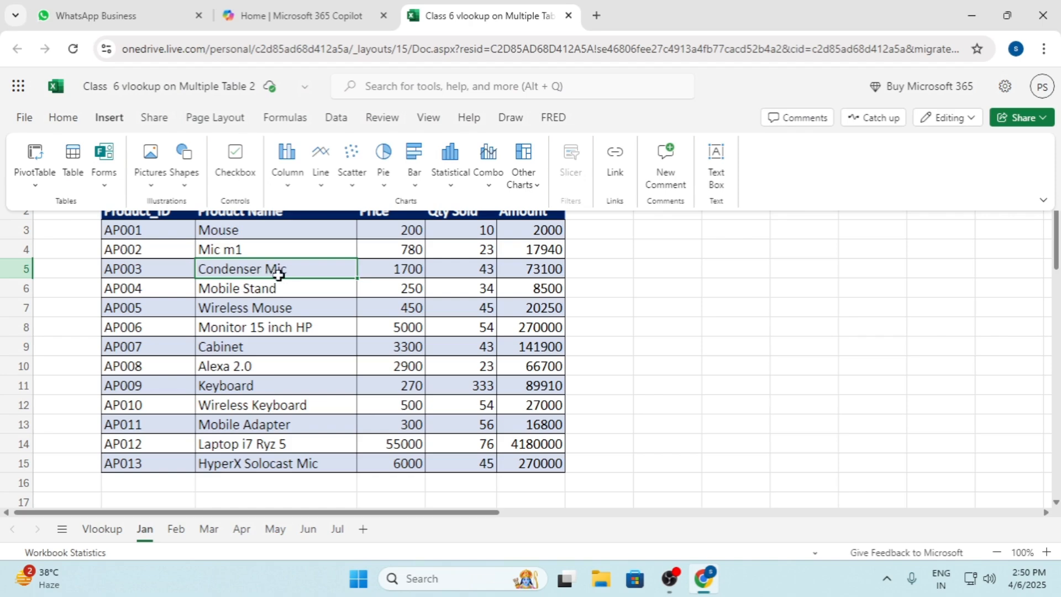
click(73, 163)
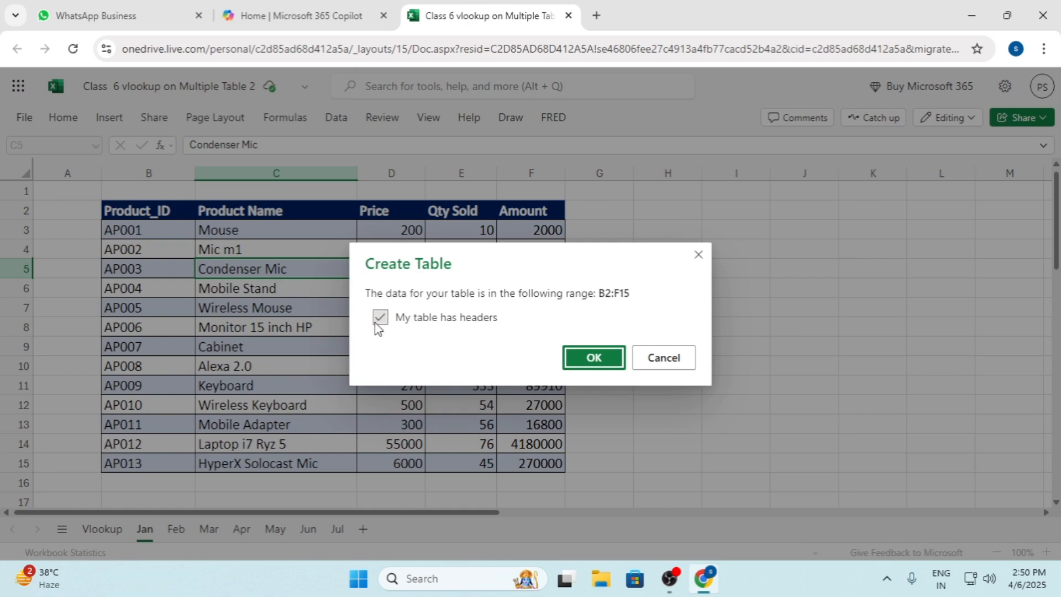
click(583, 355)
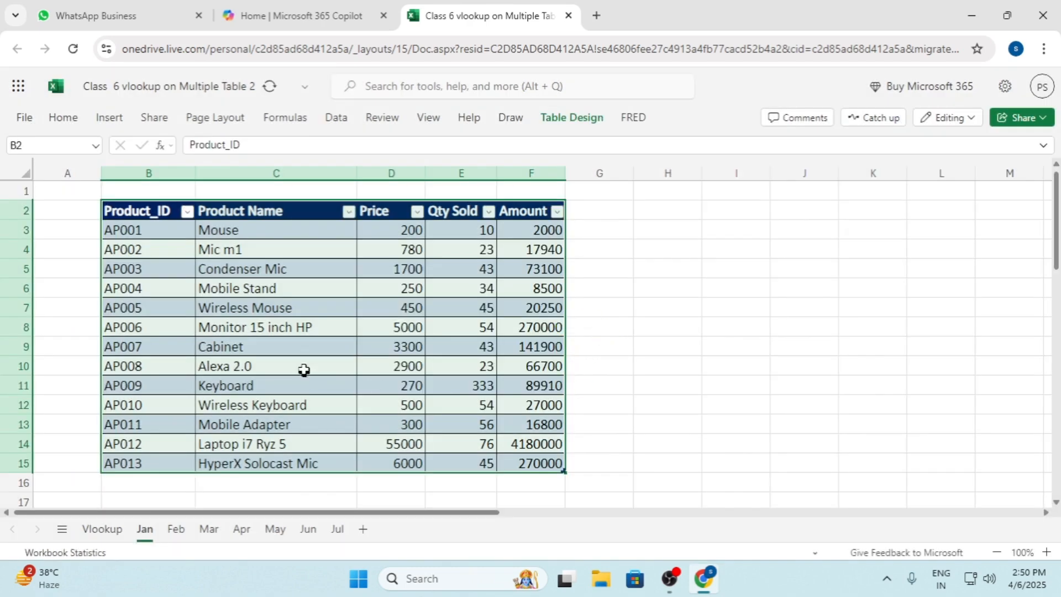
Rename the Jan sheet's table as tablejan
click(374, 285)
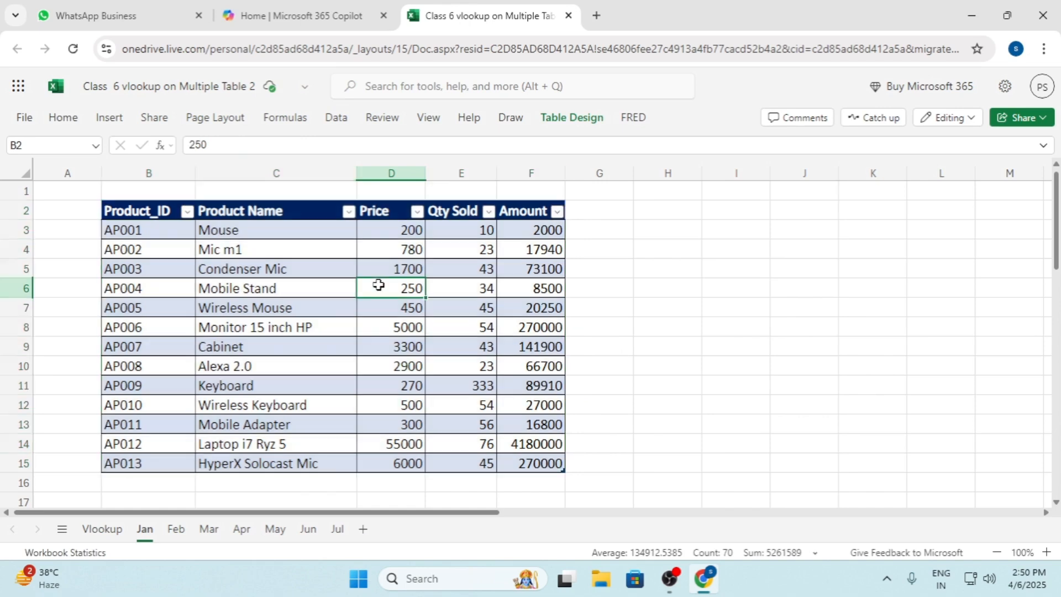
click(362, 233)
click(312, 230)
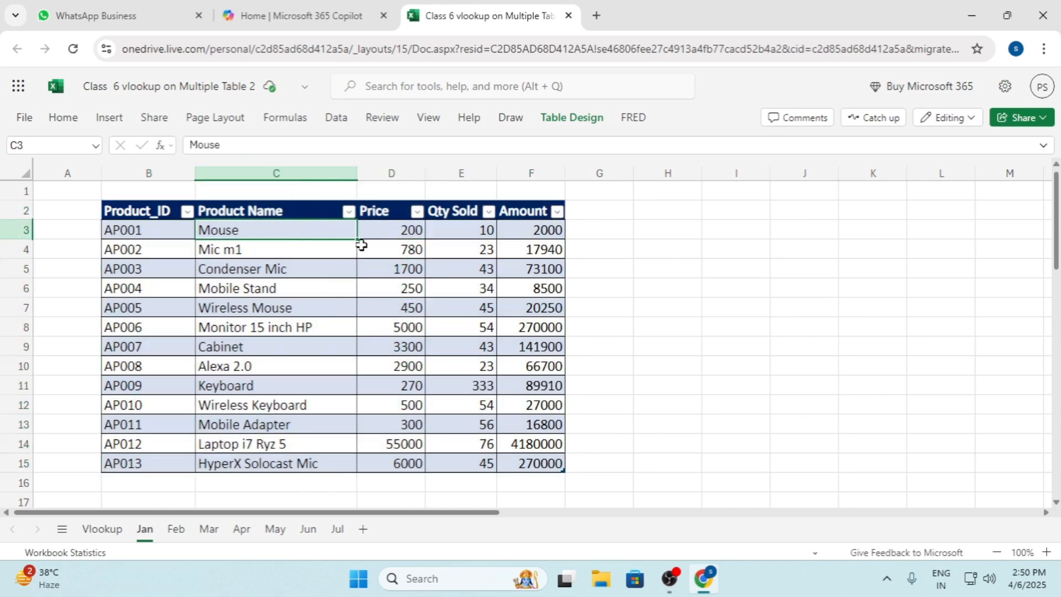
click(571, 120)
click(573, 125)
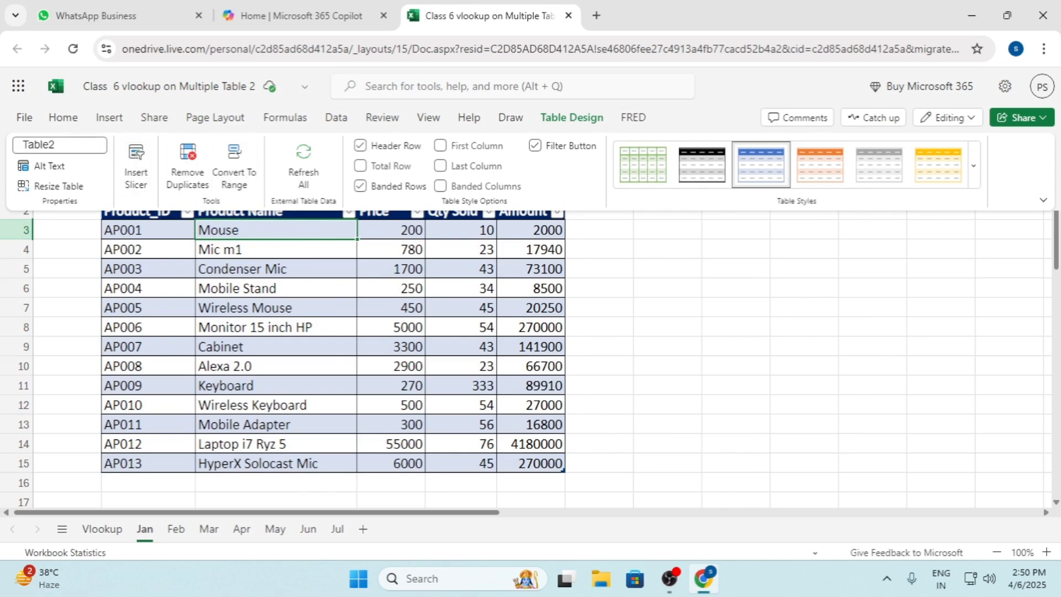
click(62, 143)
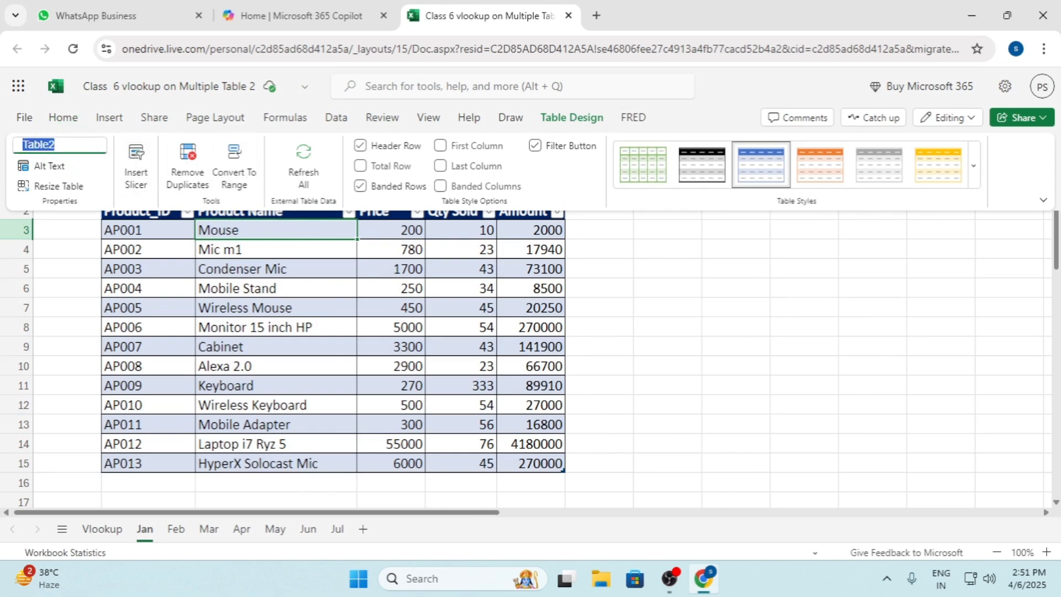
text(t)
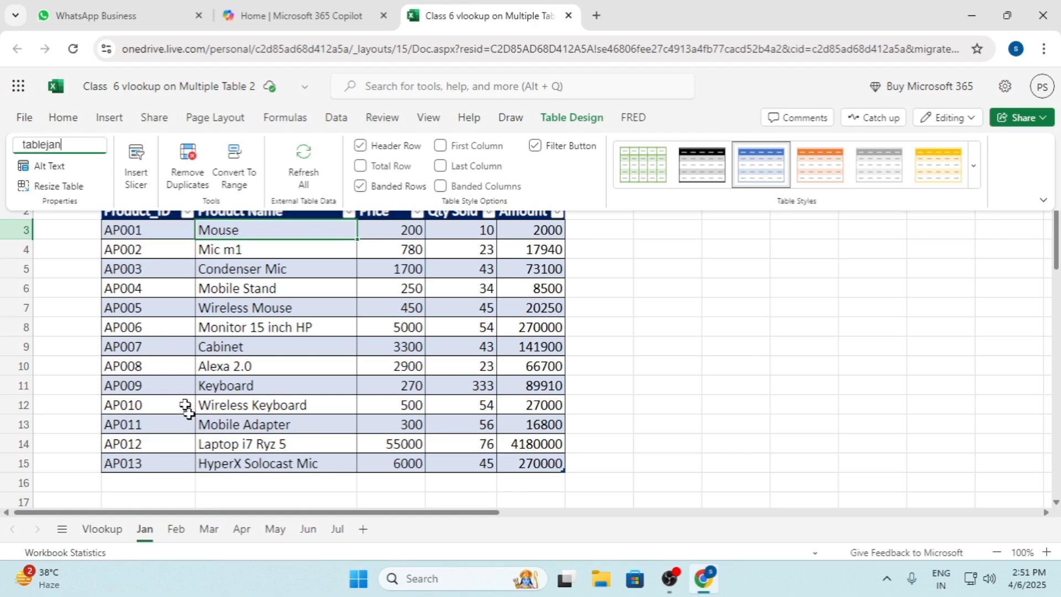
Convert the product data in B2:F15 on the Feb sheet into a table with headers
click(176, 529)
click(278, 285)
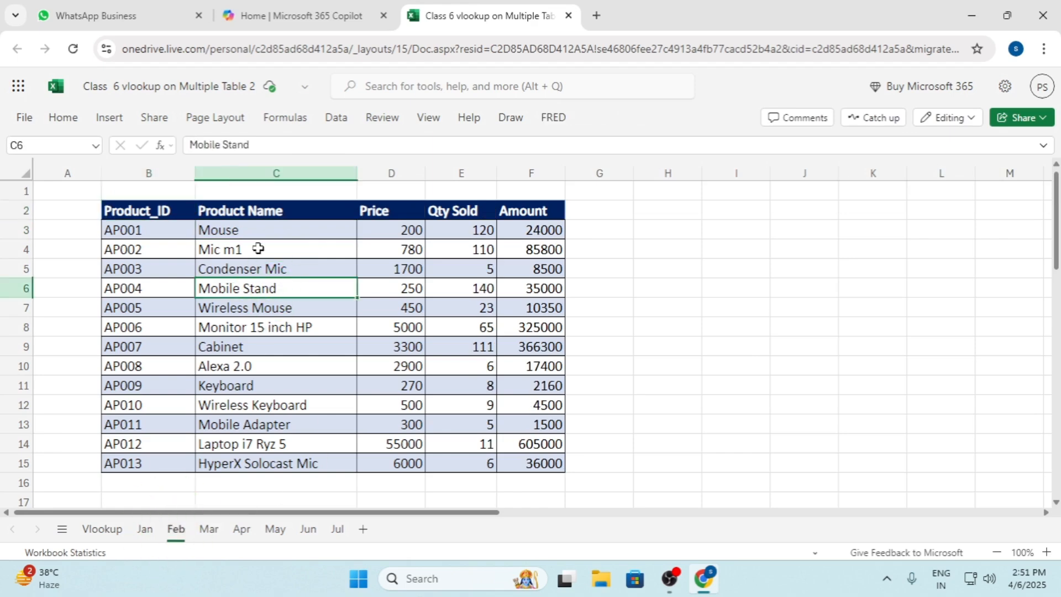
click(109, 118)
click(80, 166)
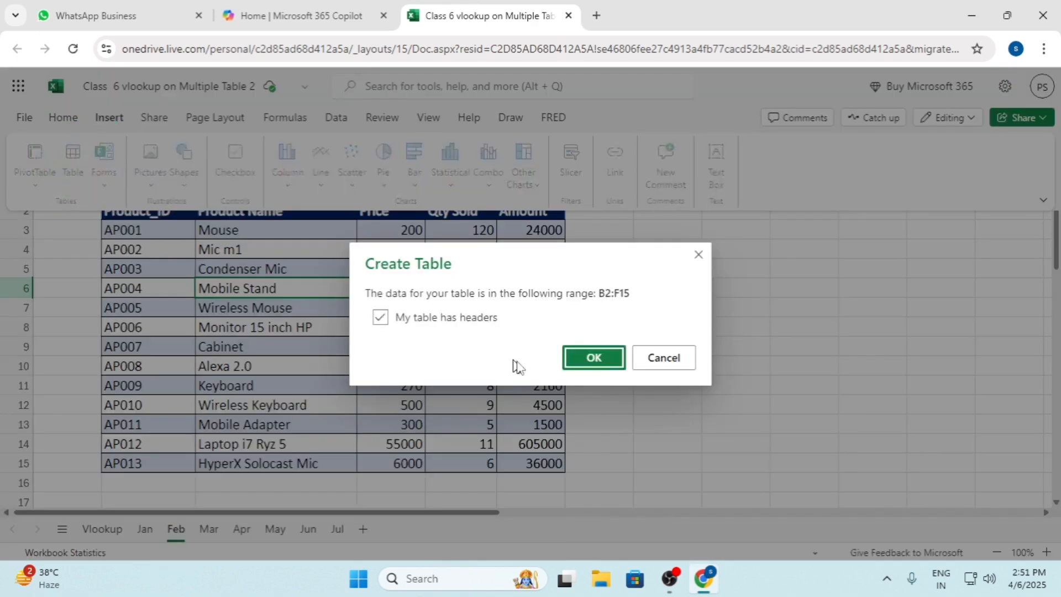
click(589, 358)
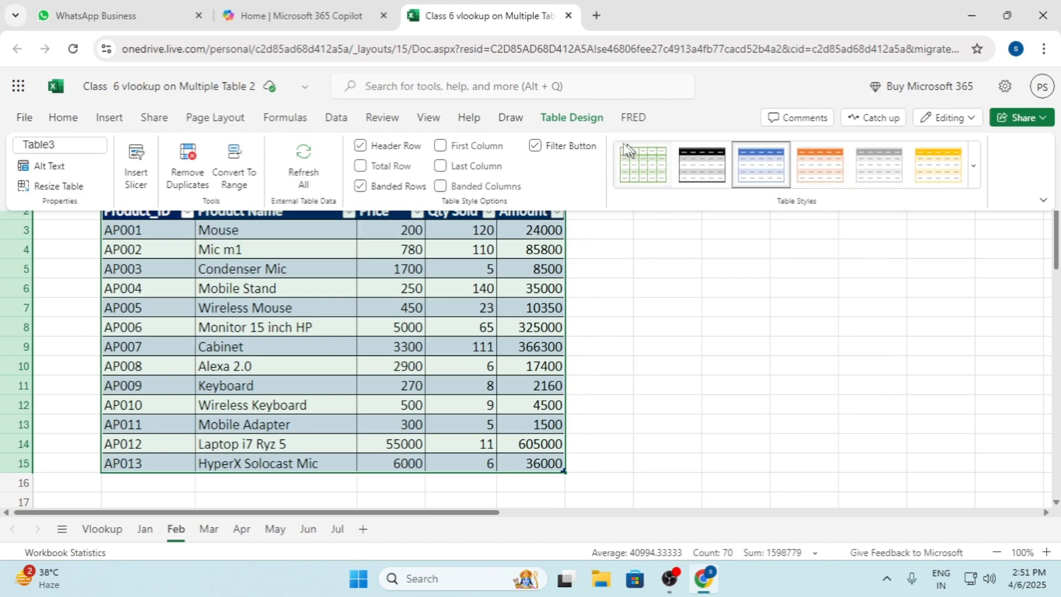
Replace the default name of the Feb sheet's table
click(576, 117)
click(75, 145)
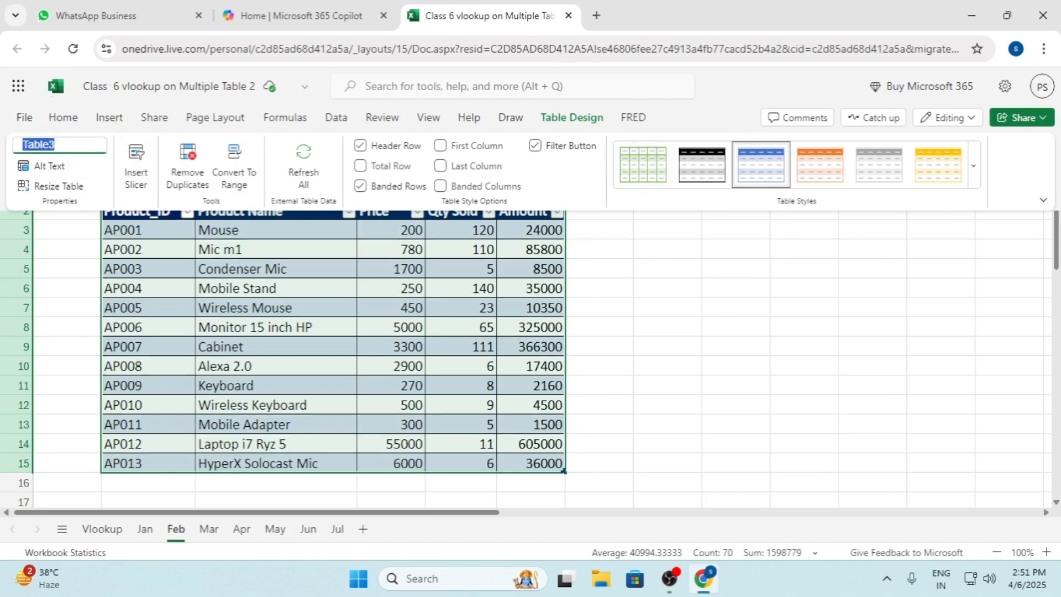
key(BackSpace)
Convert the product data in B2:F15 on the Mar sheet into a table with headers
click(208, 529)
click(247, 307)
click(109, 117)
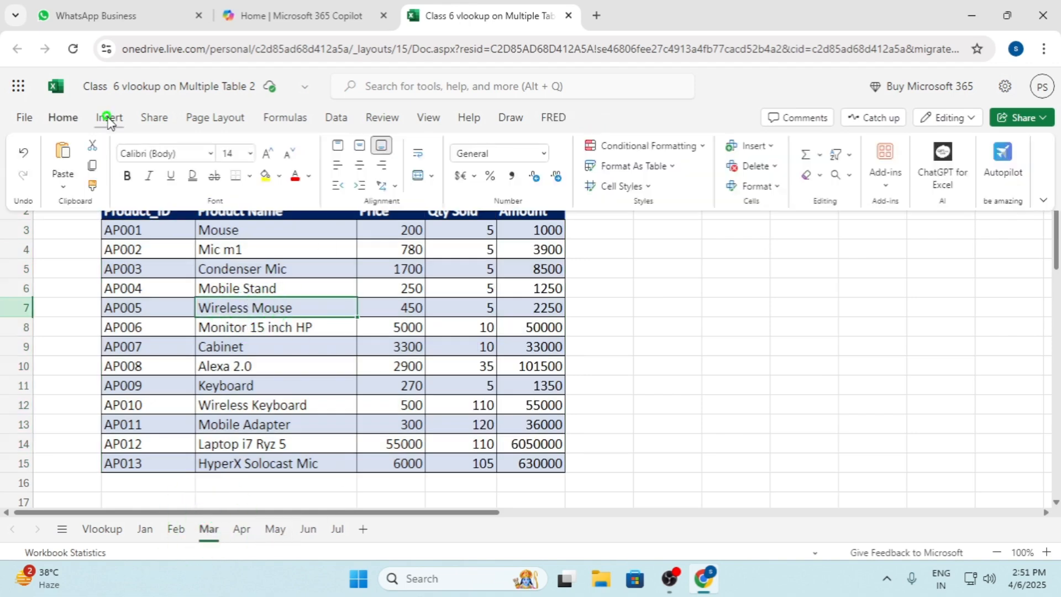
click(75, 164)
click(593, 358)
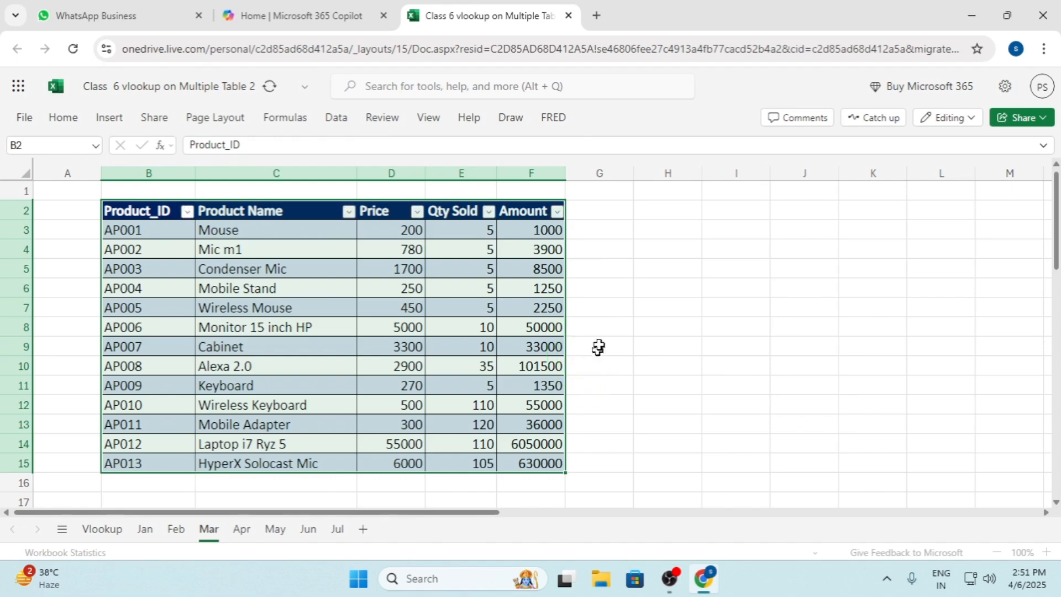
Rename the Mar sheet's table as tablemar
click(558, 118)
click(52, 144)
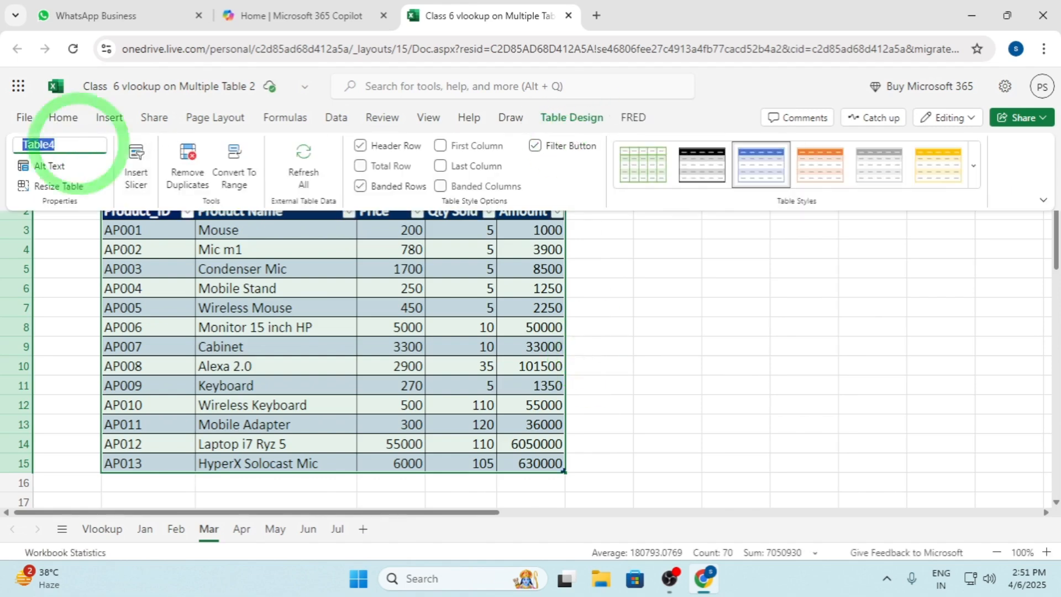
text(ta)
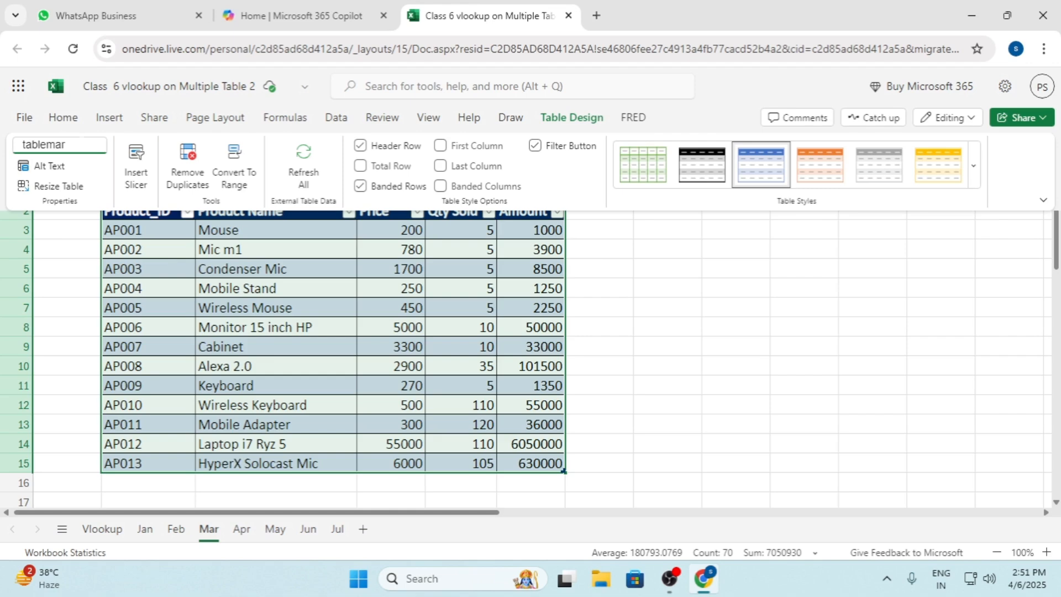
click(608, 325)
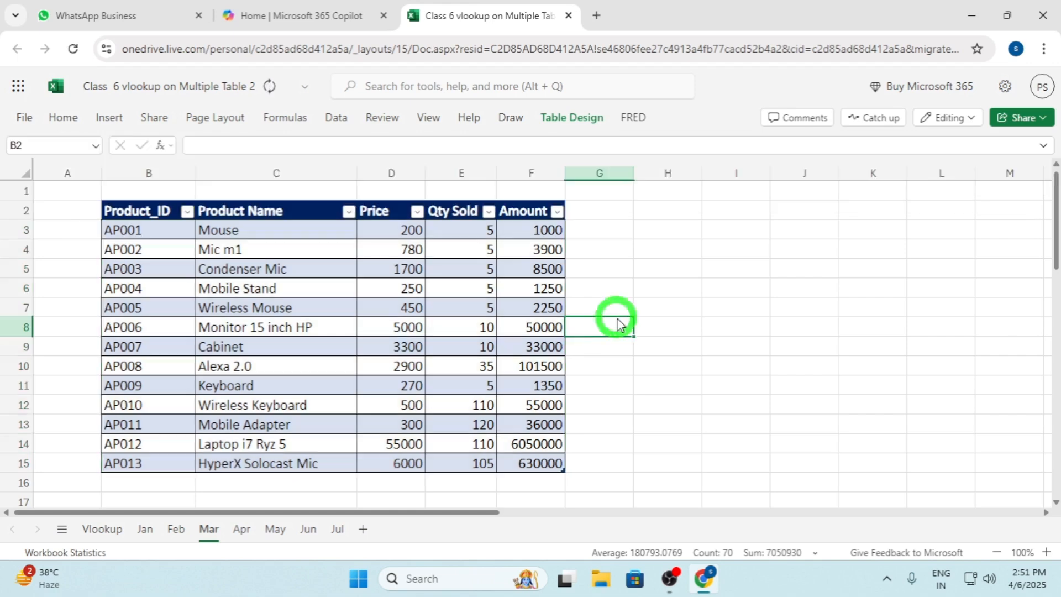
Convert the product data in B2:F15 on the Apr sheet into a table with headers
click(243, 529)
click(284, 308)
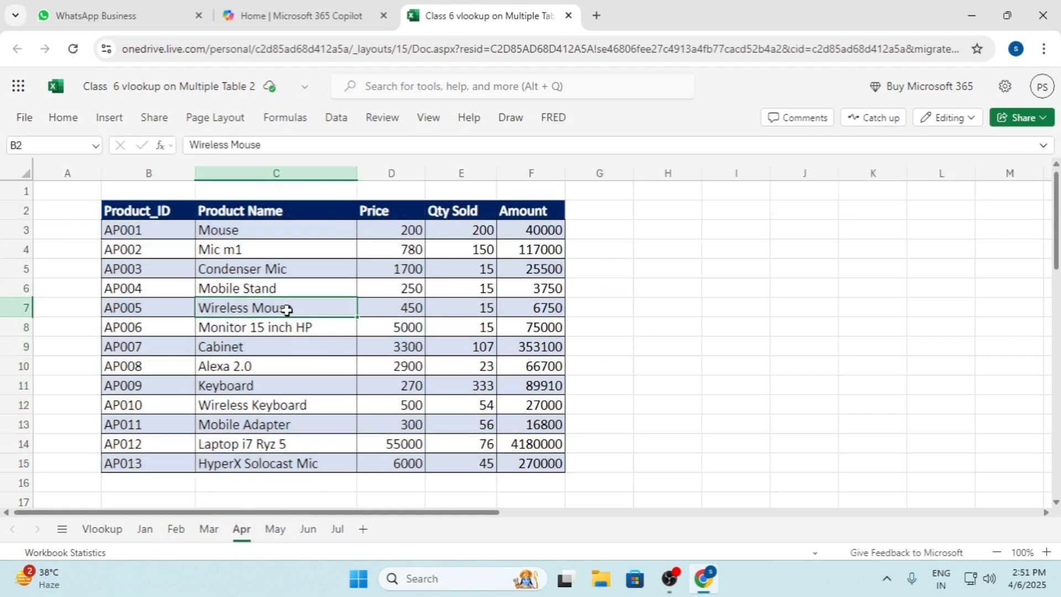
click(108, 117)
click(72, 161)
click(580, 360)
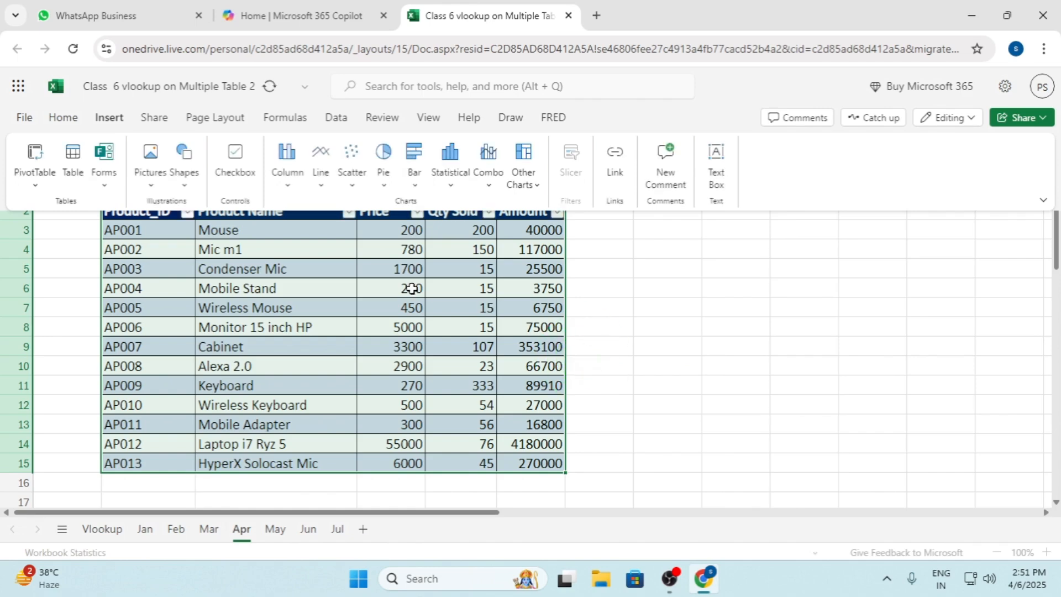
Rename the Apr sheet's table as tableapr
click(67, 147)
text(tableapr)
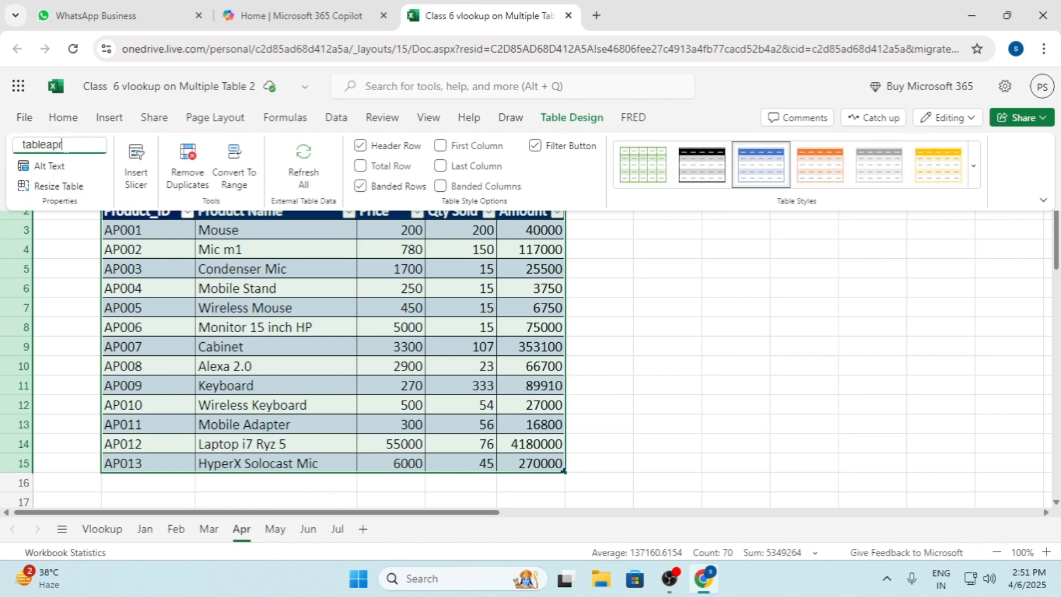
click(363, 366)
Convert the product data in B2:F15 on the May sheet into a table with headers
click(275, 528)
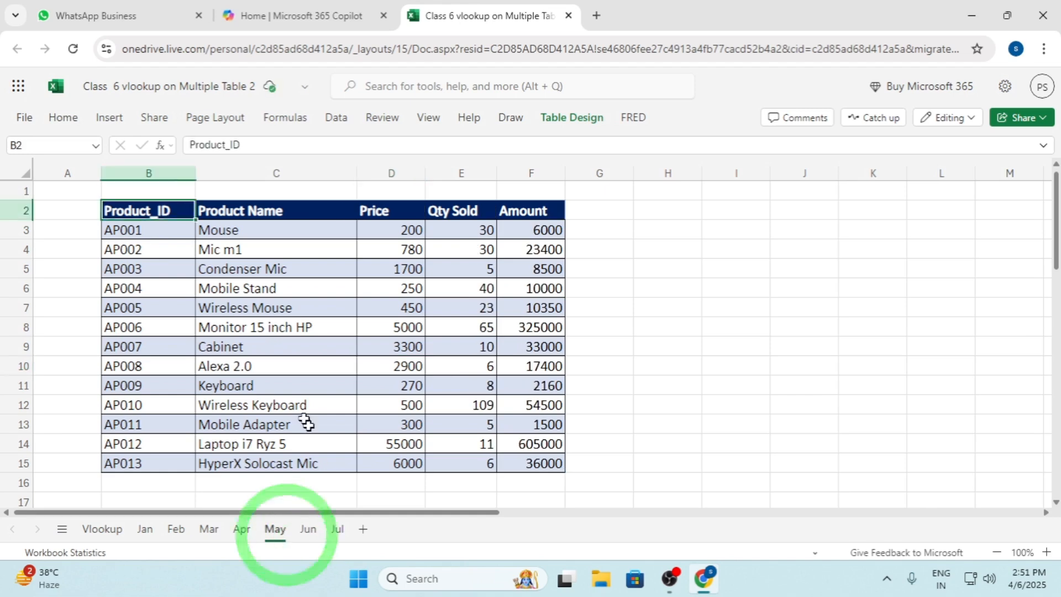
click(275, 310)
click(109, 119)
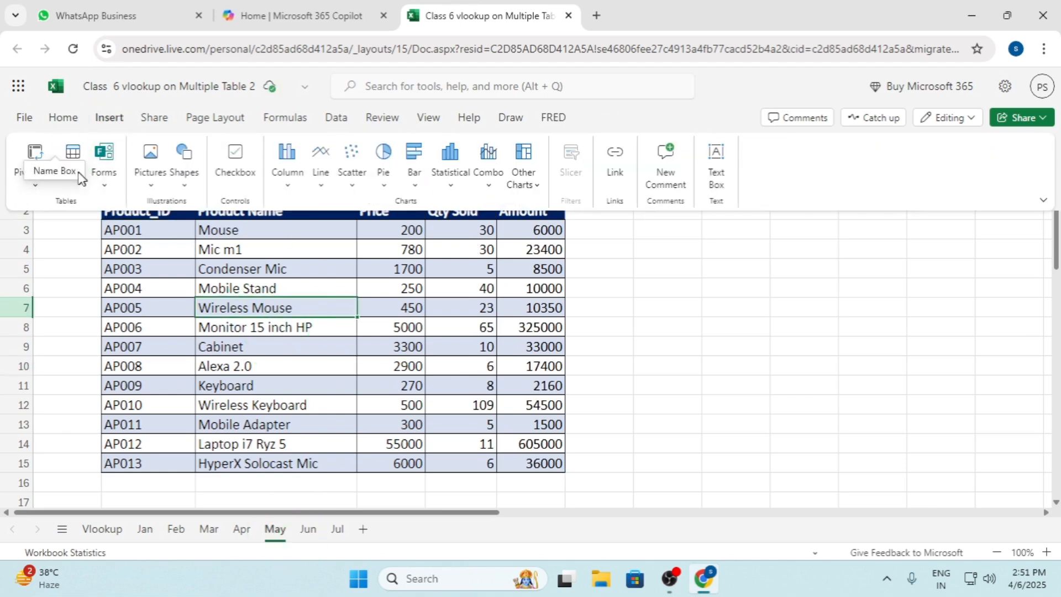
click(77, 152)
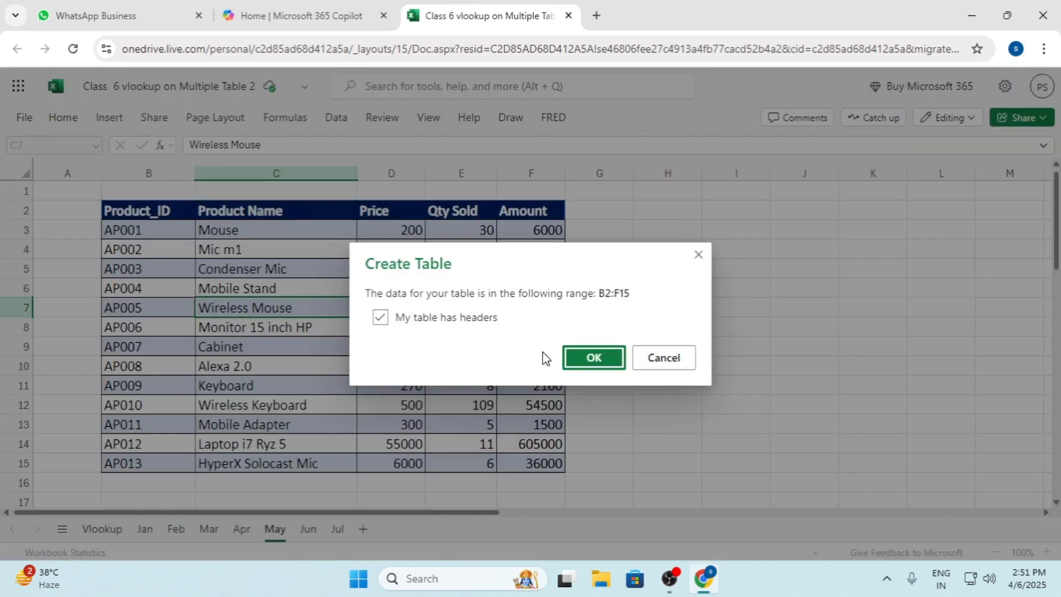
click(592, 358)
Try to rename the May sheet's table as tablemay
click(572, 117)
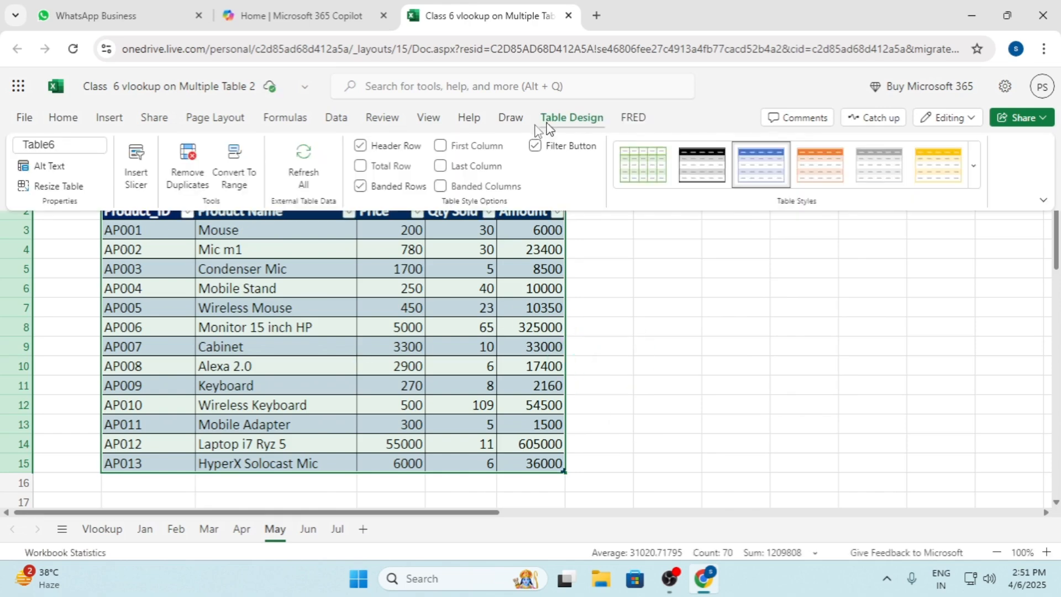
click(44, 145)
text(t)
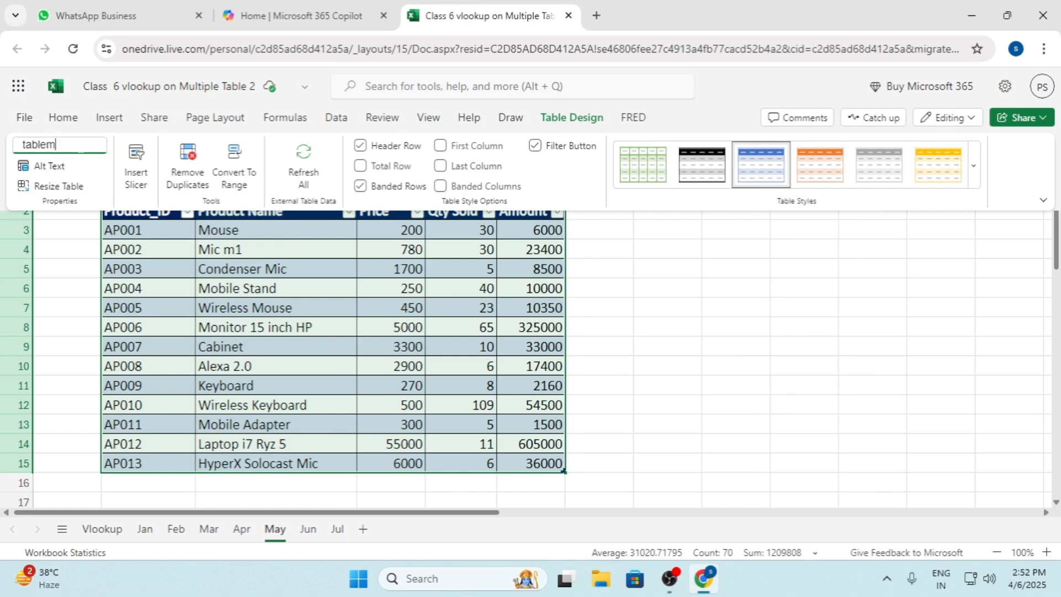
Convert the product data in B2:F15 on the Jun sheet into a table with headers and name it tablejun
click(308, 529)
click(317, 339)
click(319, 326)
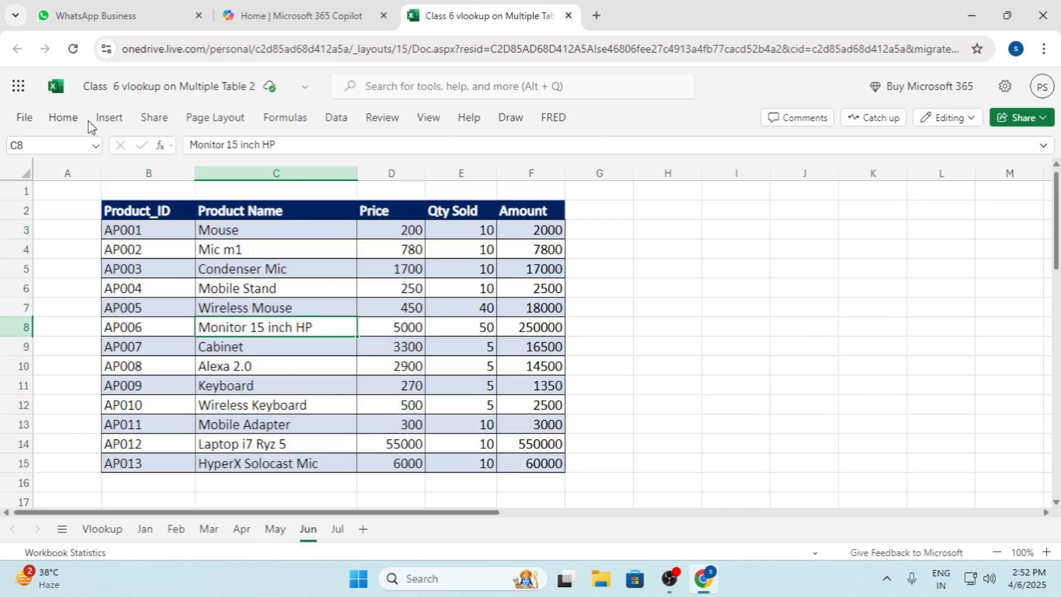
click(105, 118)
click(73, 166)
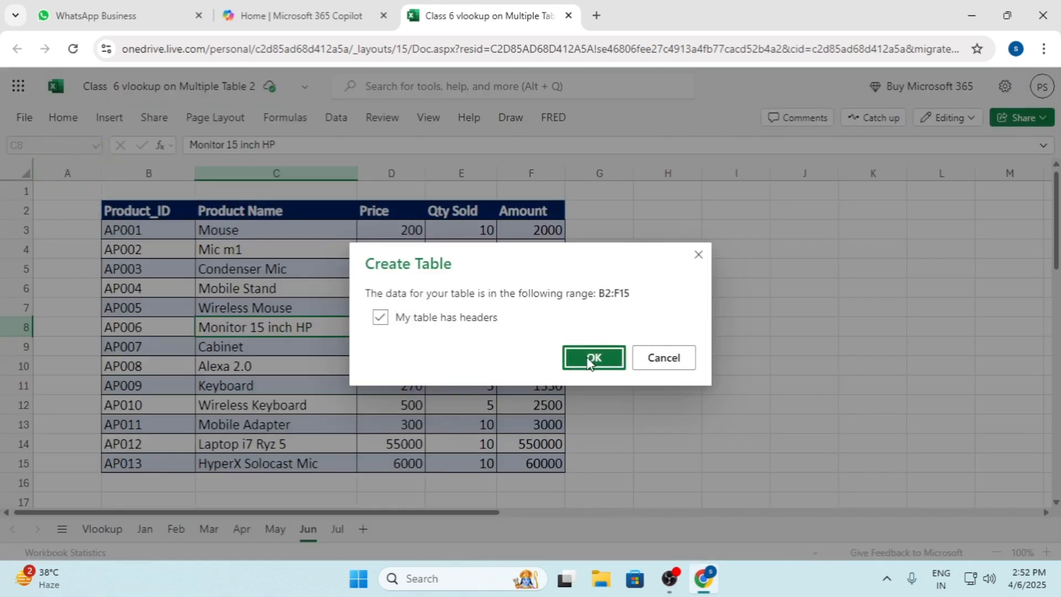
click(592, 358)
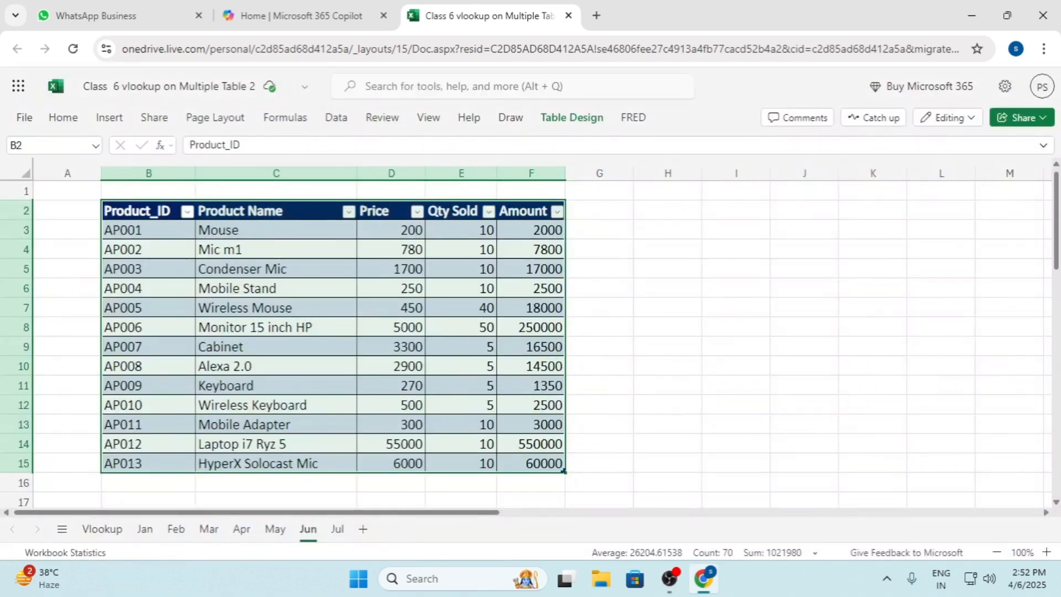
click(569, 119)
text(tablejun)
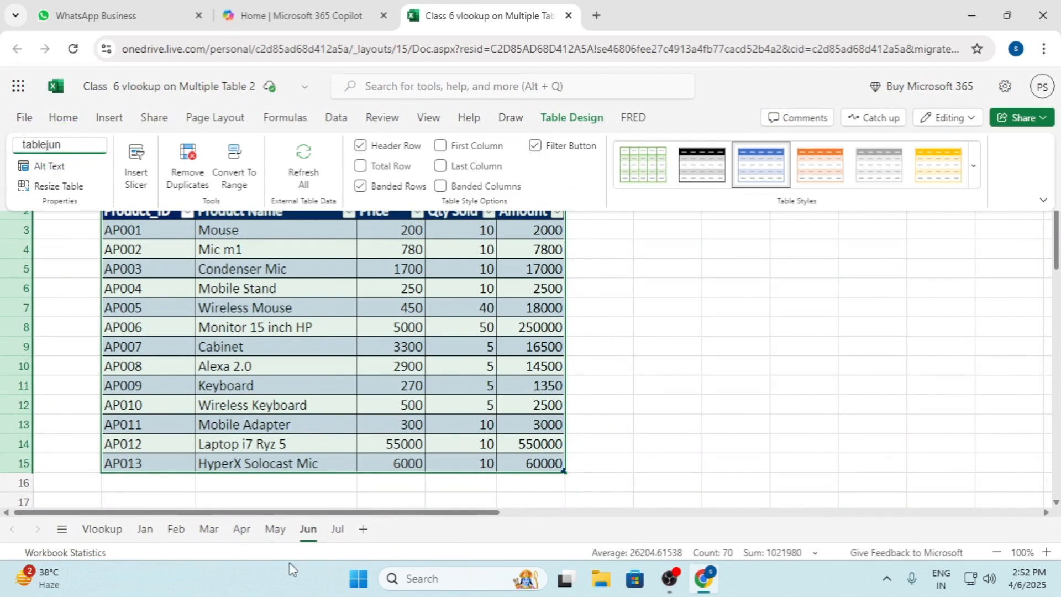
Convert the product data in B2:F15 on the Jul sheet into a table with headers
click(337, 529)
click(310, 323)
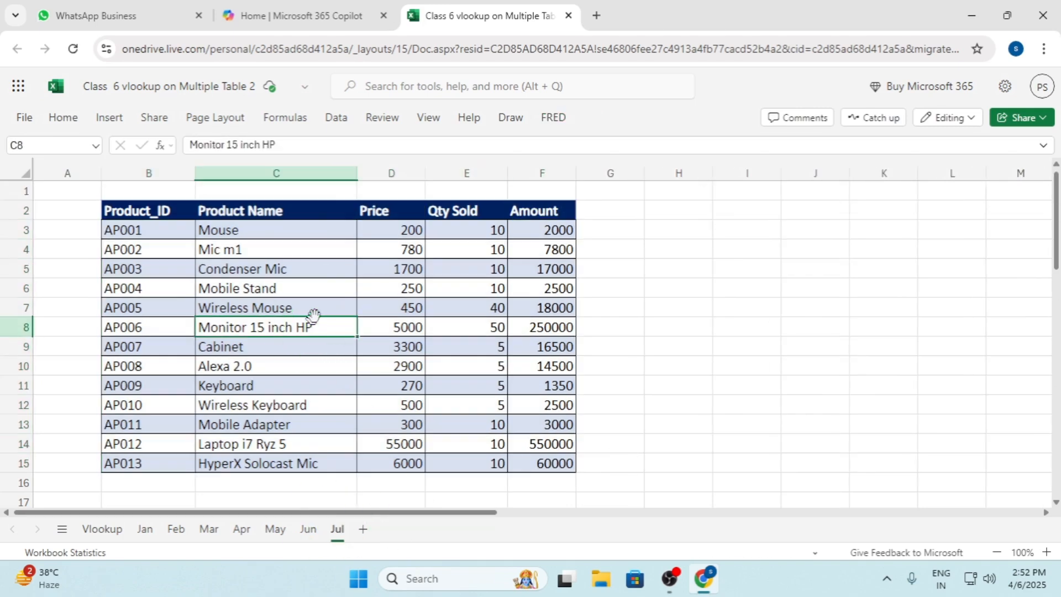
click(109, 117)
click(72, 160)
click(594, 358)
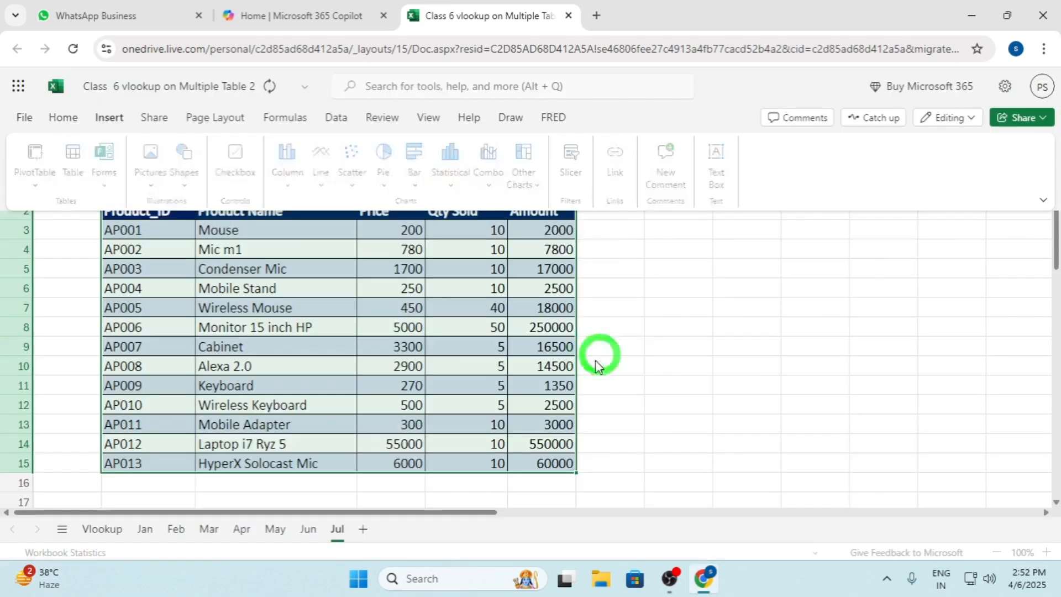
Replace the default name of the Jul sheet's table
click(50, 143)
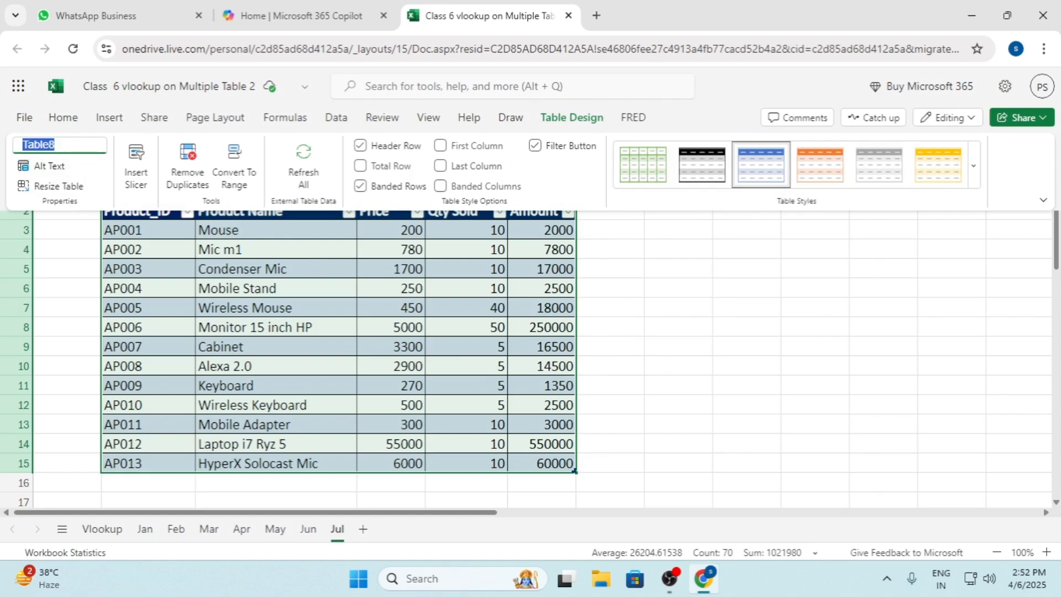
text(ta)
click(610, 366)
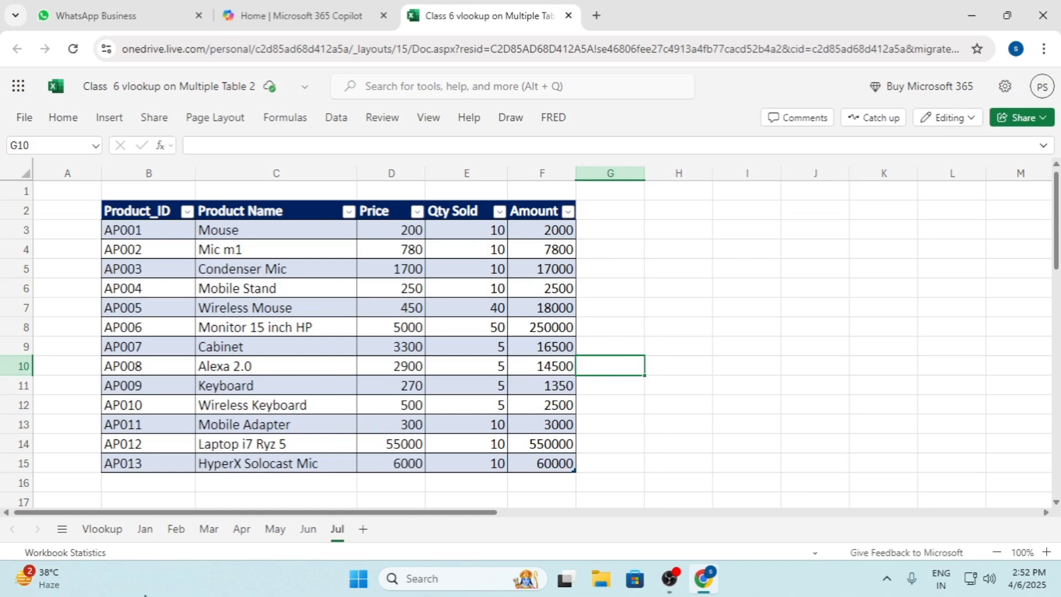
Rename the Jan sheet's table as tablejan and check that the name is kept
click(145, 528)
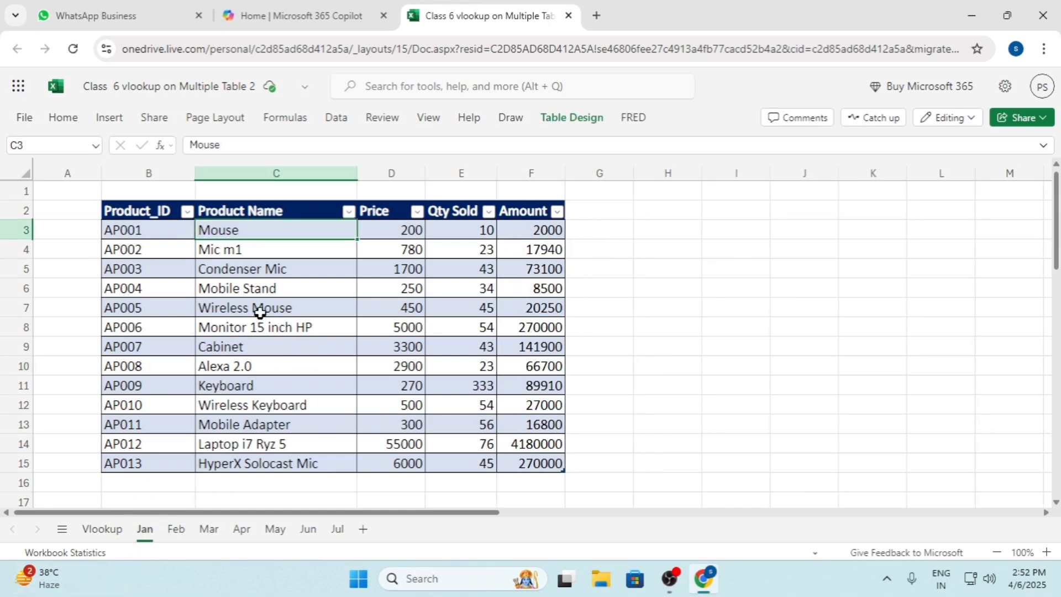
click(572, 117)
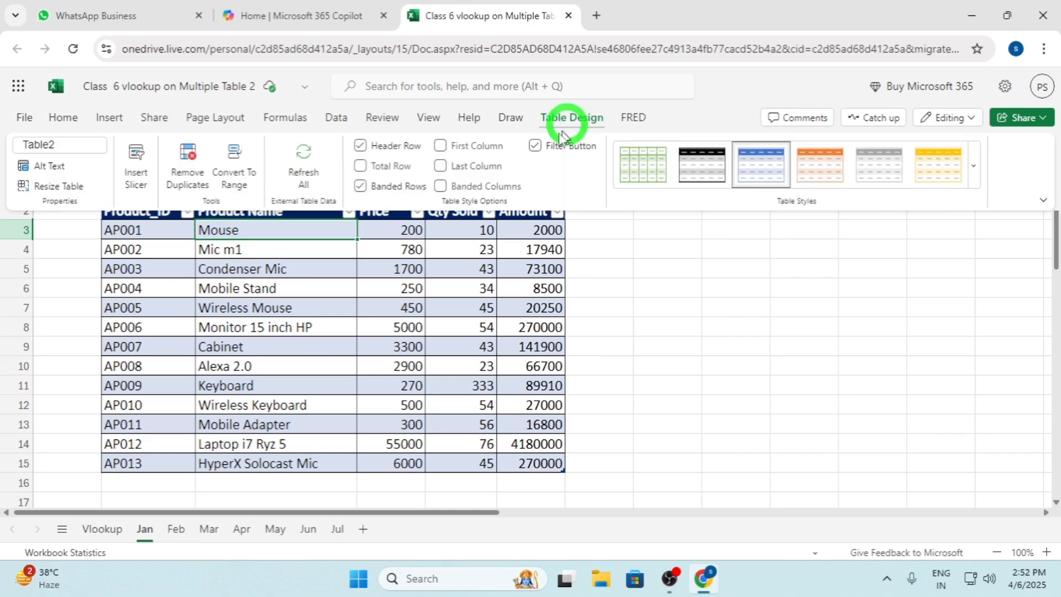
click(249, 271)
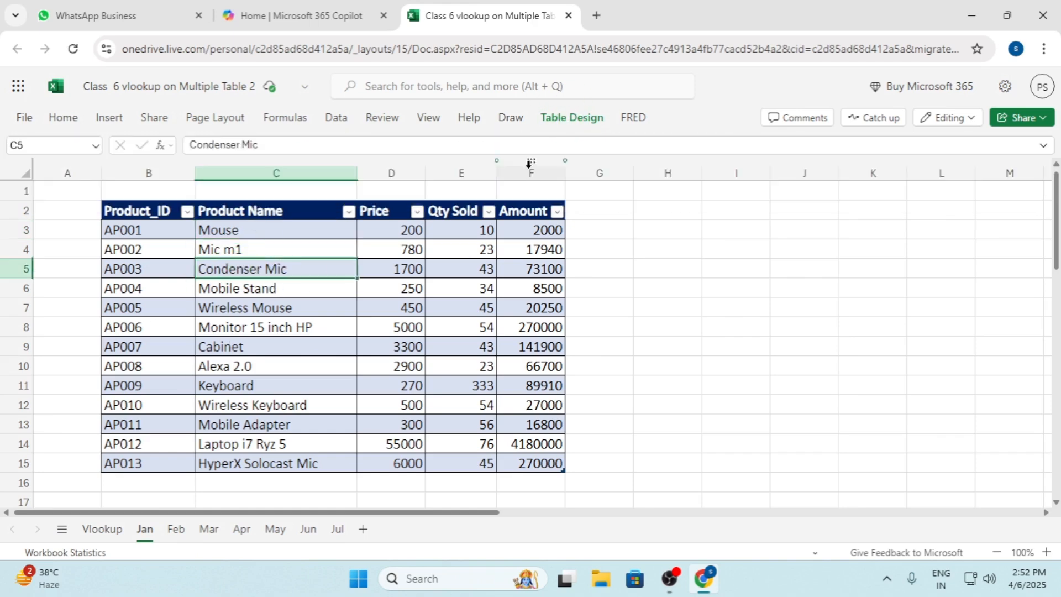
click(571, 117)
click(55, 144)
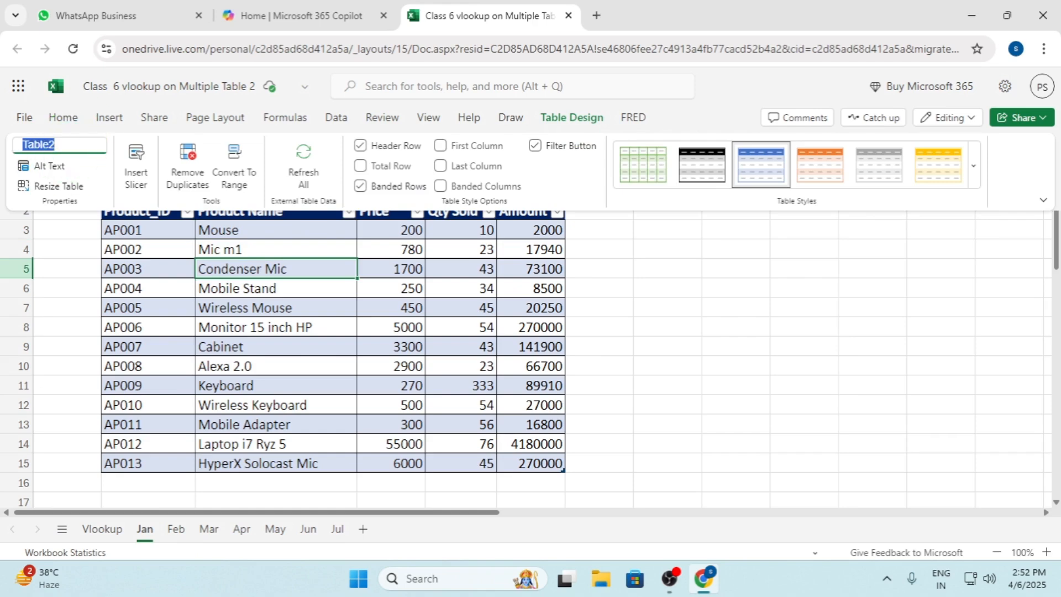
text(t)
click(291, 345)
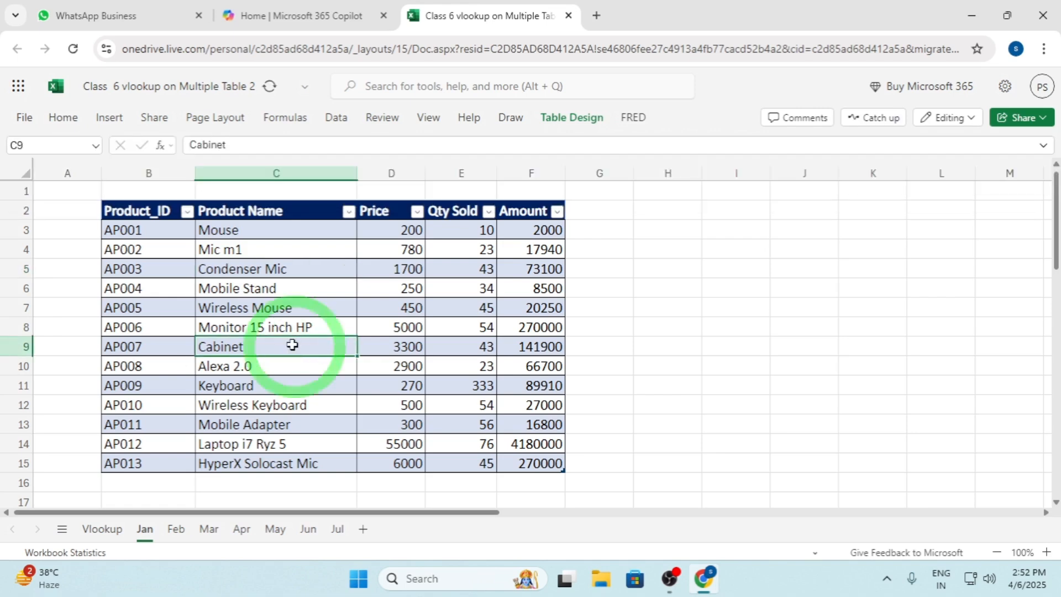
click(276, 245)
click(569, 118)
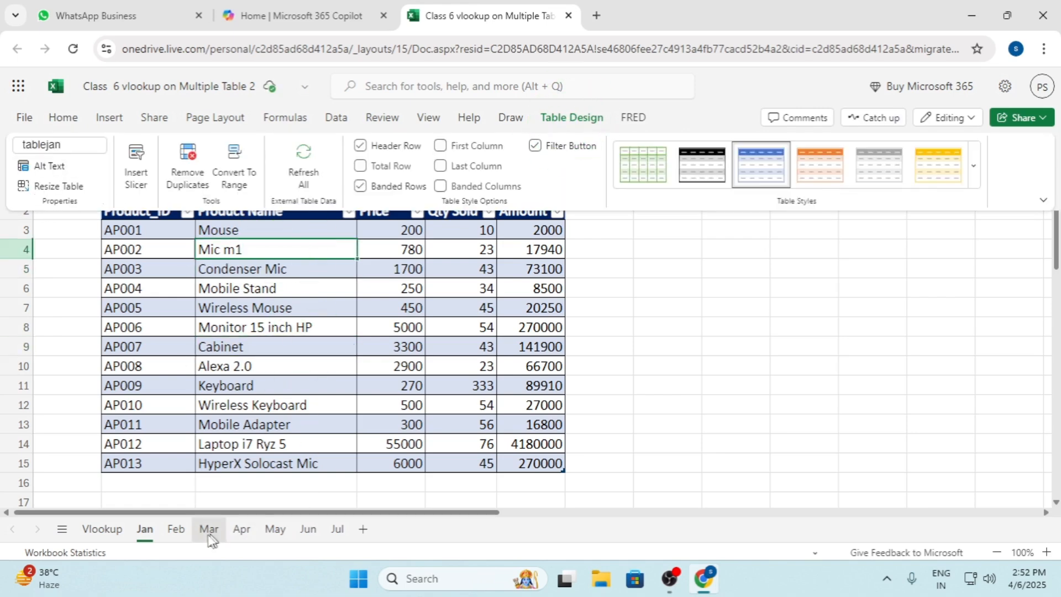
Rename the Feb sheet's table as tablefeb and check that the name is kept
click(176, 529)
click(570, 117)
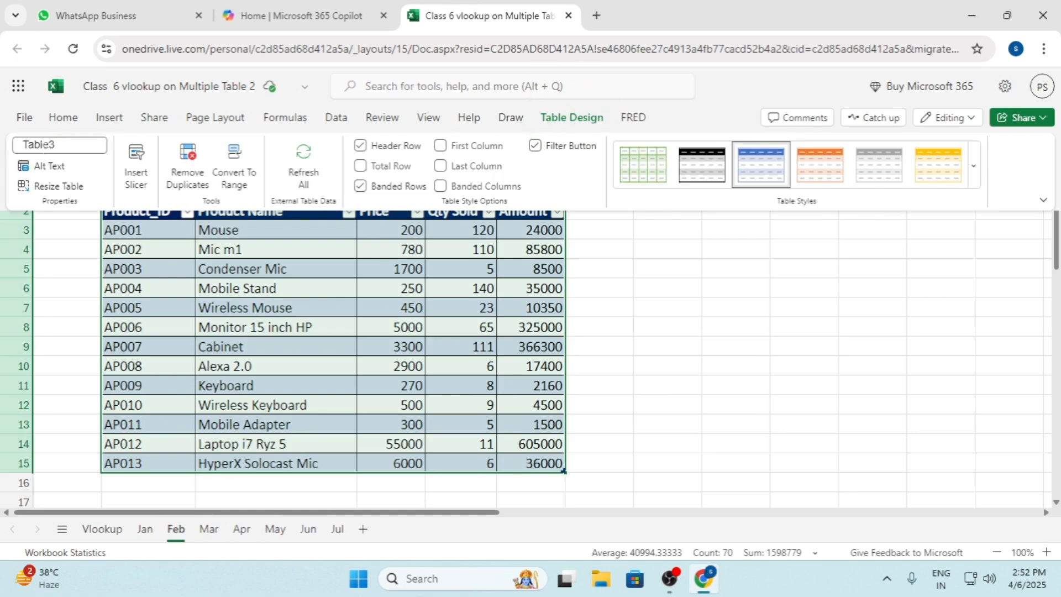
click(60, 145)
text(t)
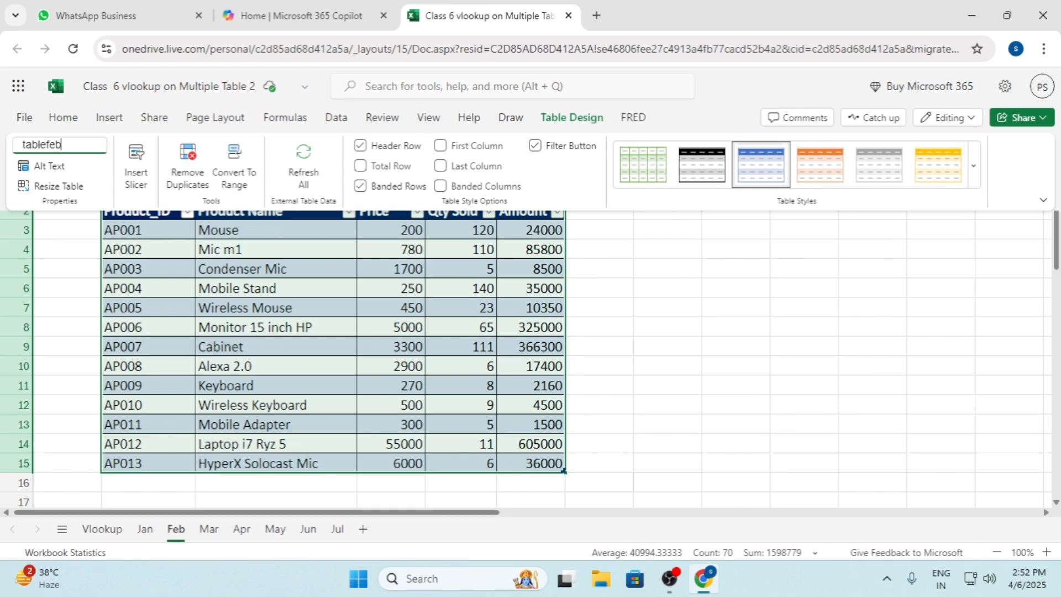
click(321, 308)
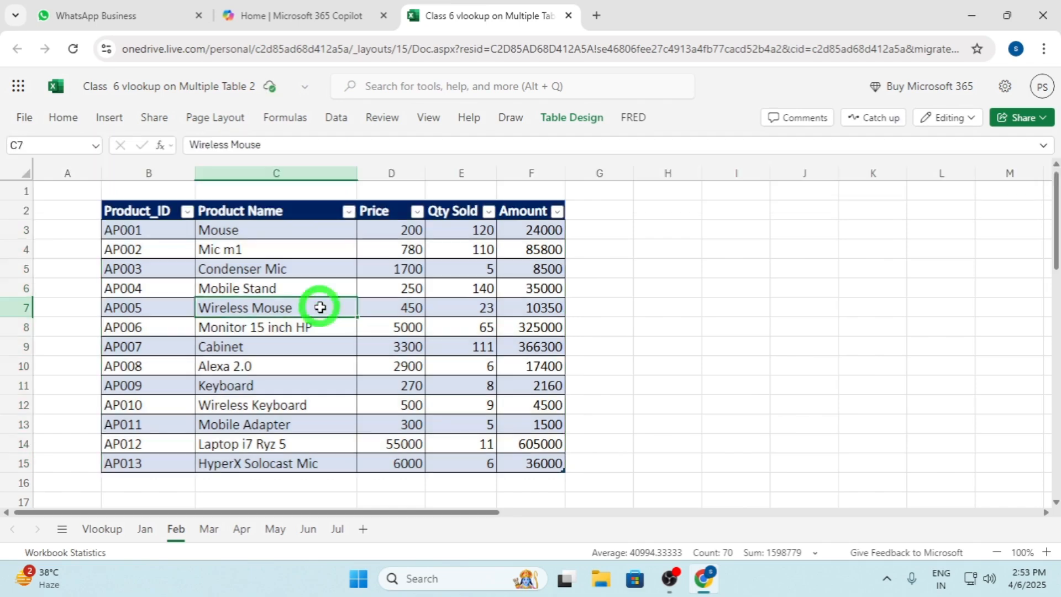
click(334, 286)
click(571, 117)
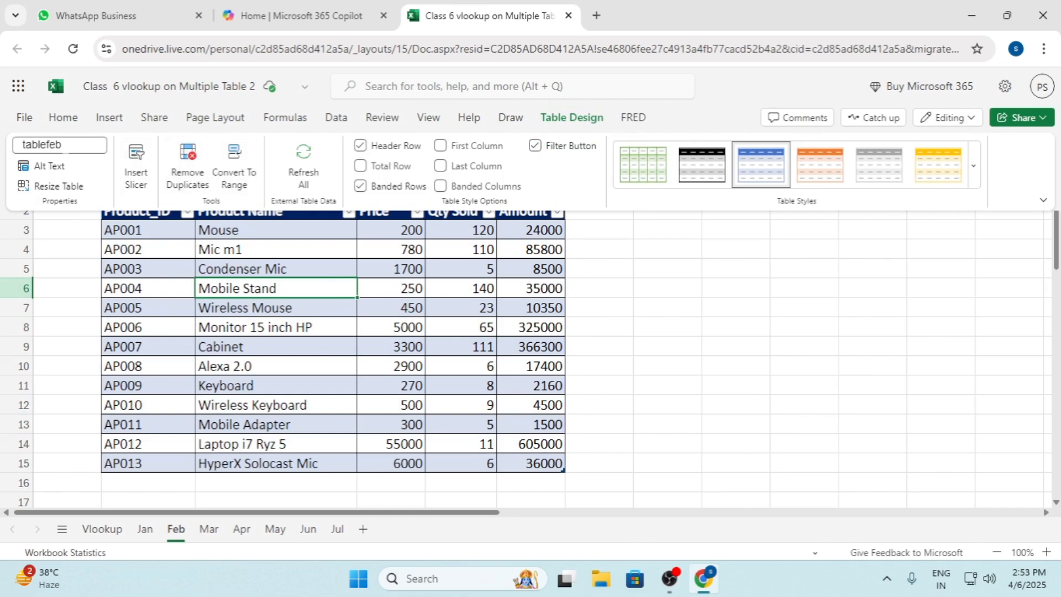
Check the table name on the Mar sheet and open the Apr sheet for review
click(208, 528)
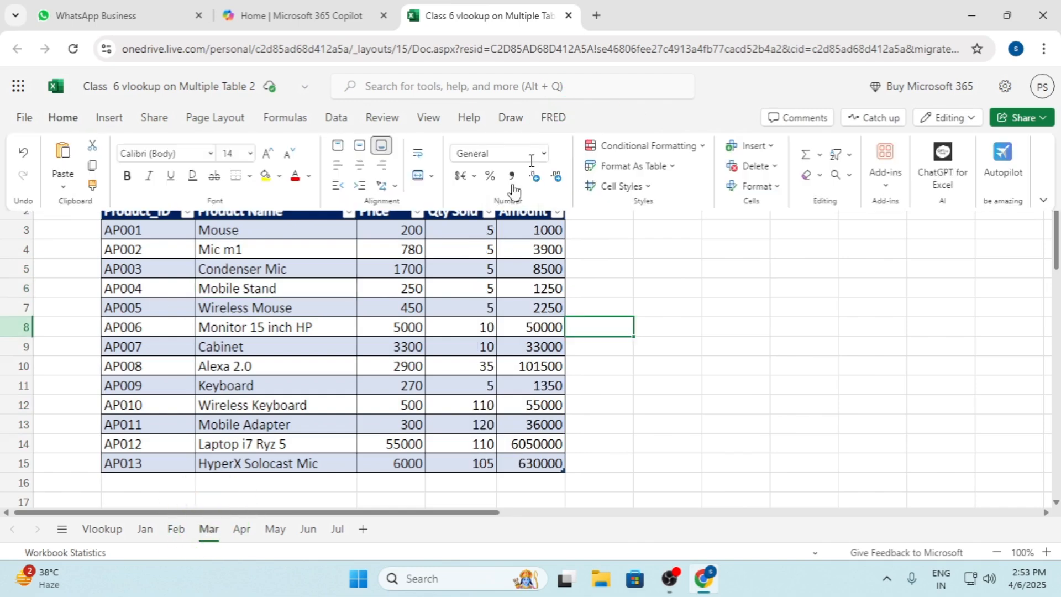
click(393, 327)
click(572, 117)
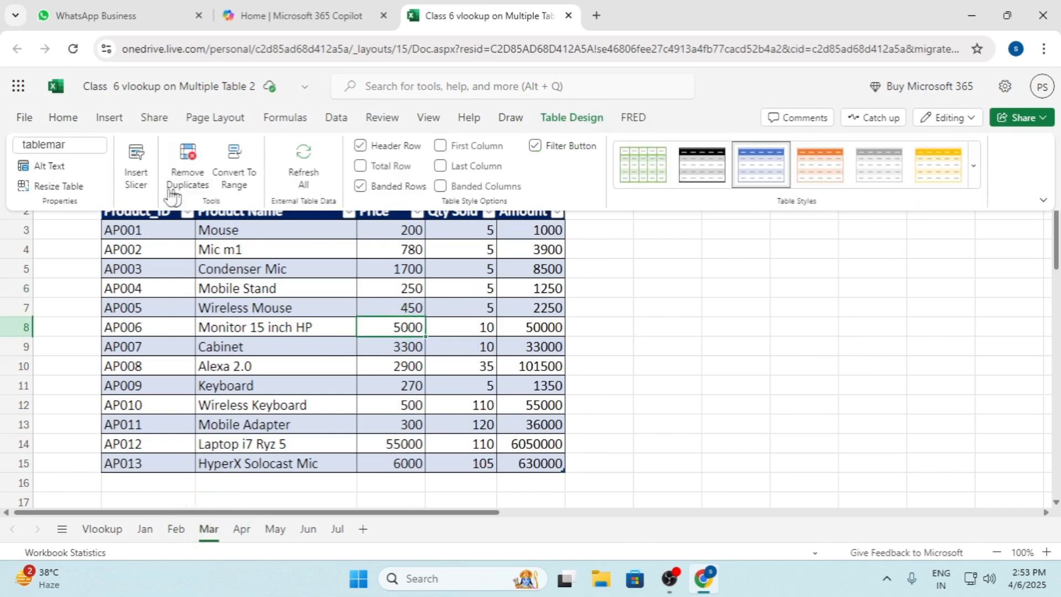
click(87, 148)
click(242, 528)
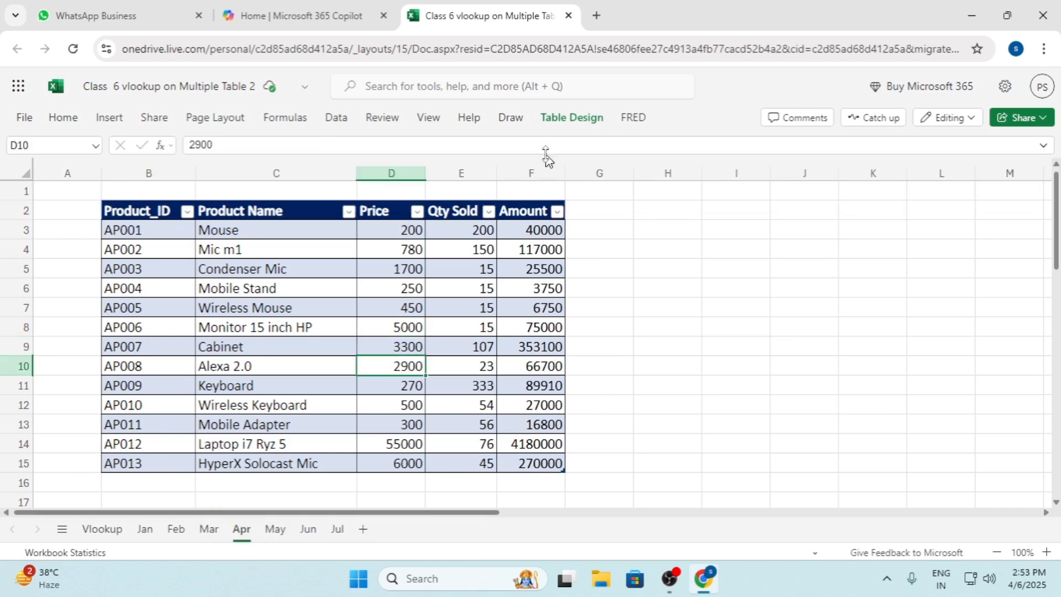
Rename the May sheet's table as tablemay and check that the name is kept
click(282, 533)
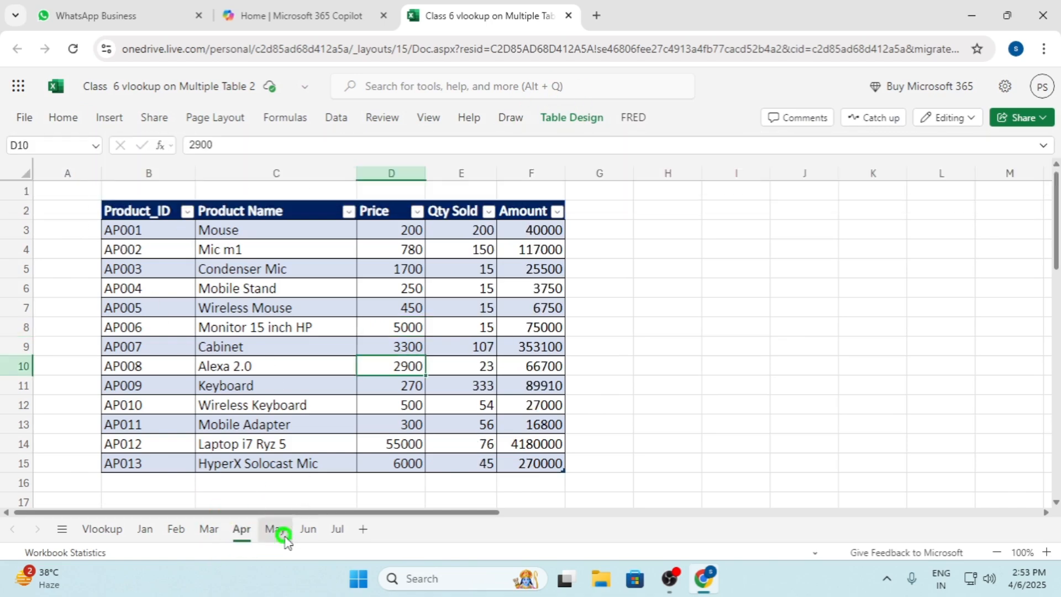
click(287, 326)
click(594, 124)
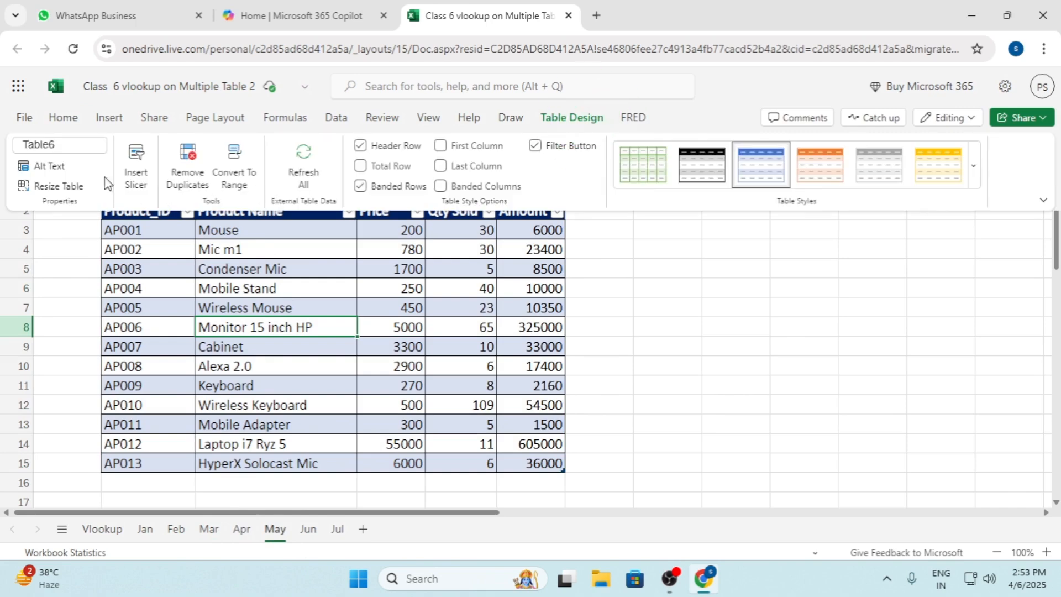
click(78, 145)
text(t)
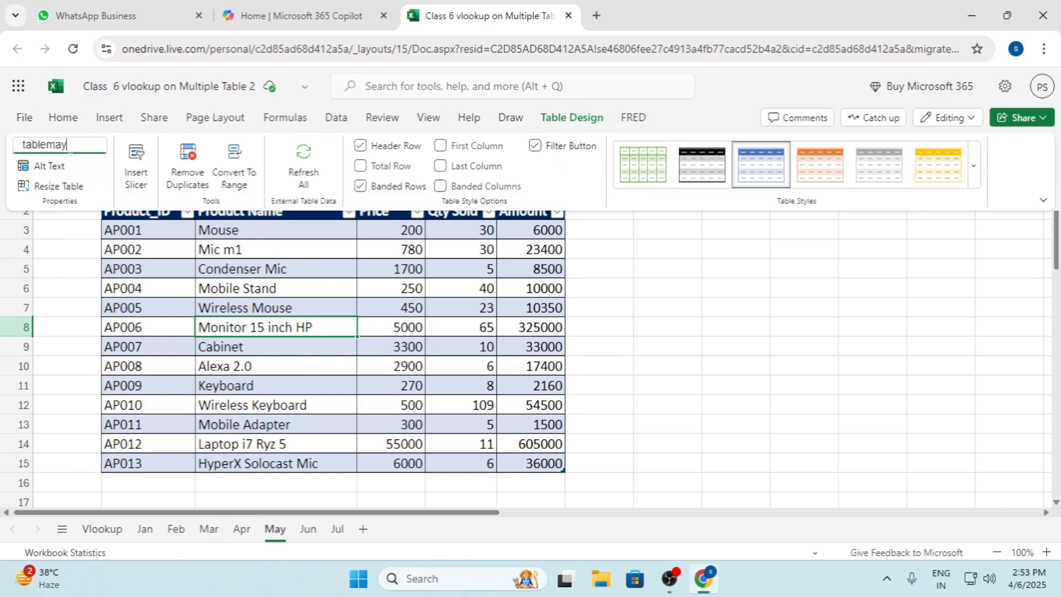
key(Return)
click(258, 269)
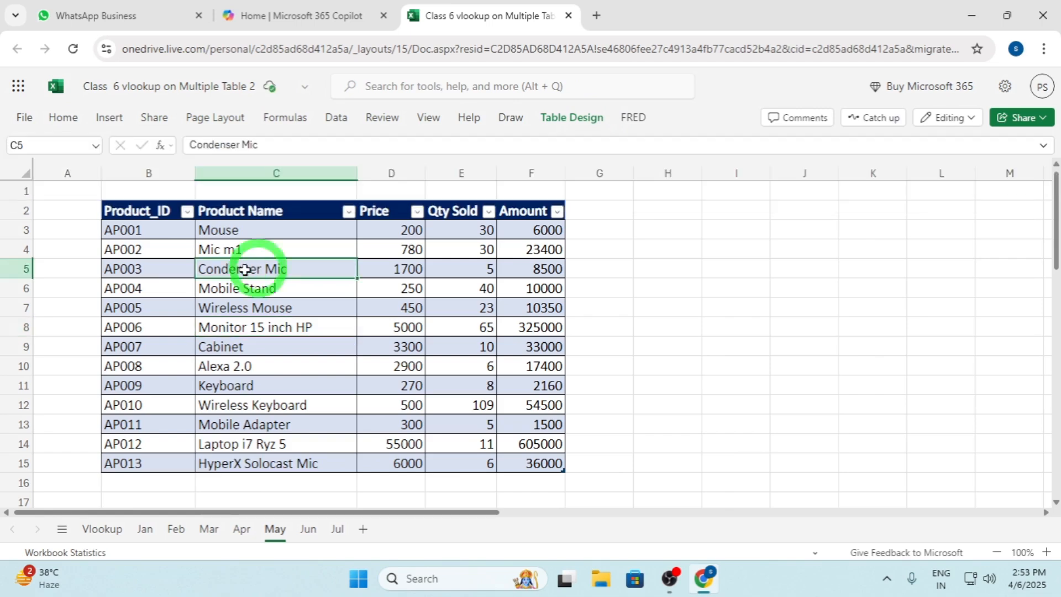
click(587, 121)
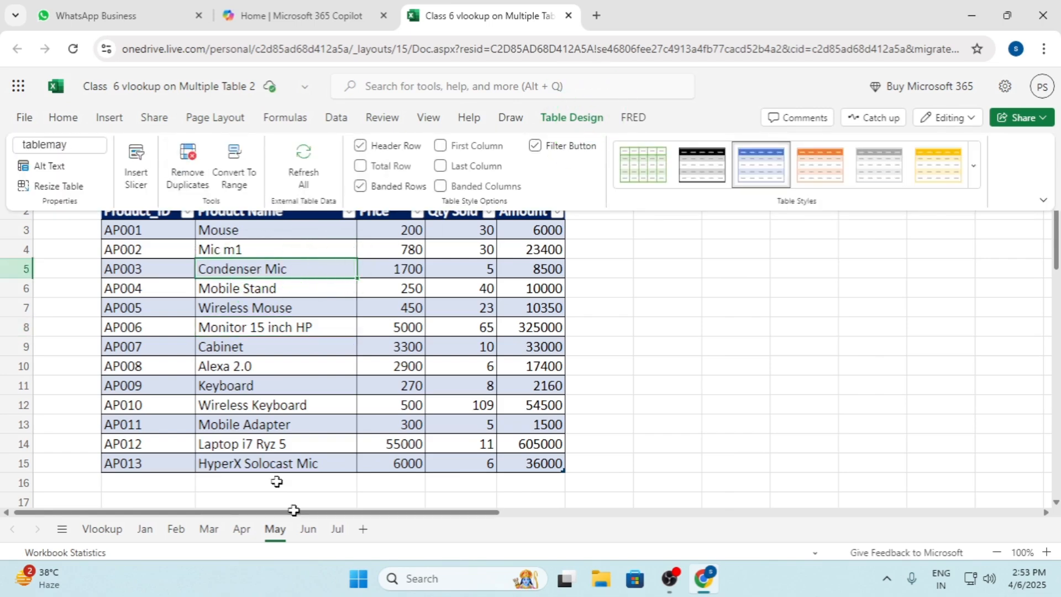
Rename the Jun sheet's table as tablejun and check that the name is kept
click(306, 530)
click(567, 120)
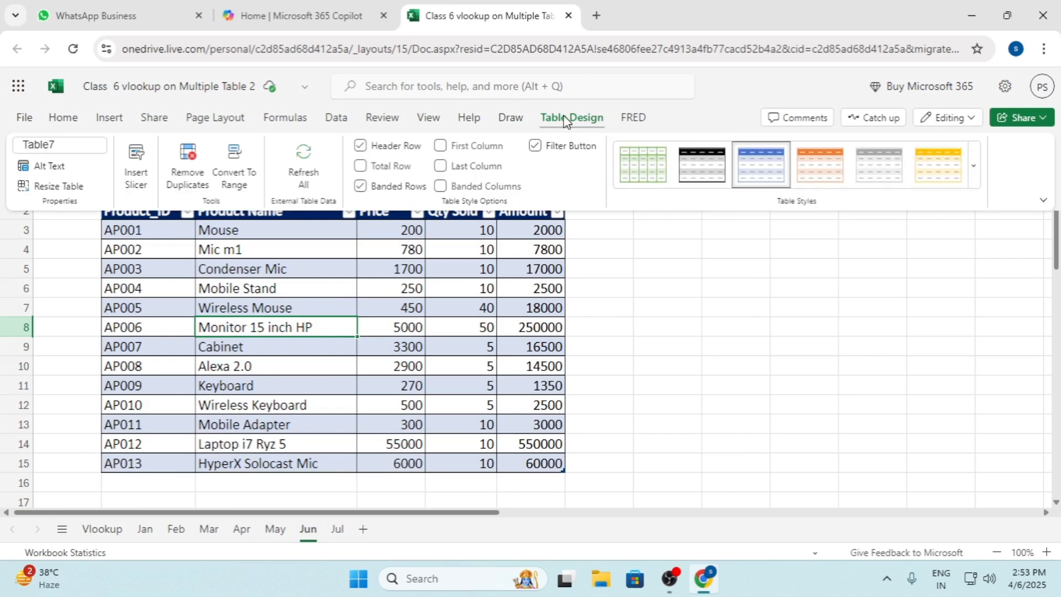
click(28, 143)
text(ta)
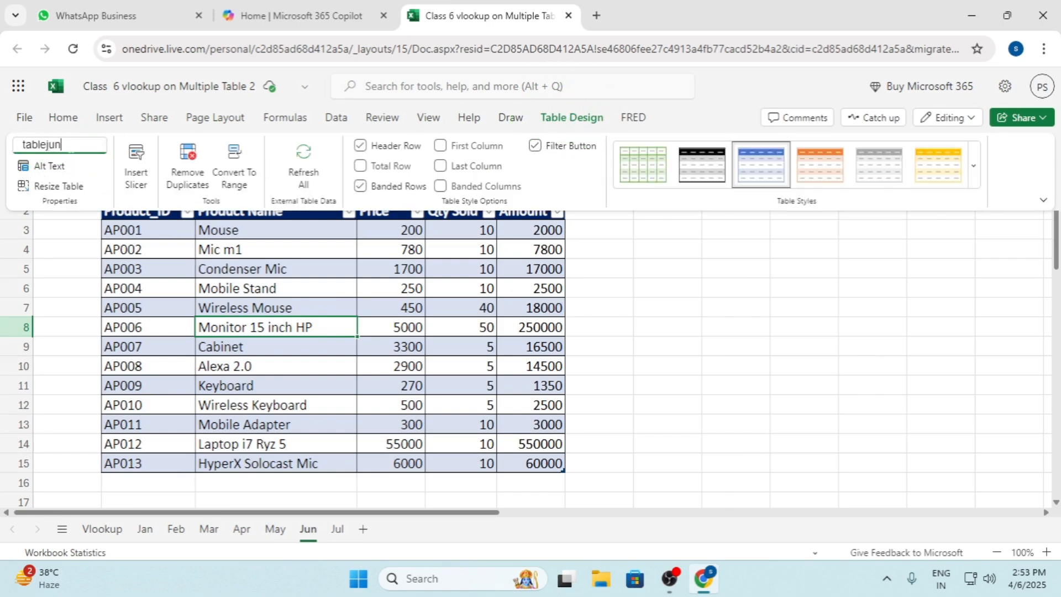
click(336, 307)
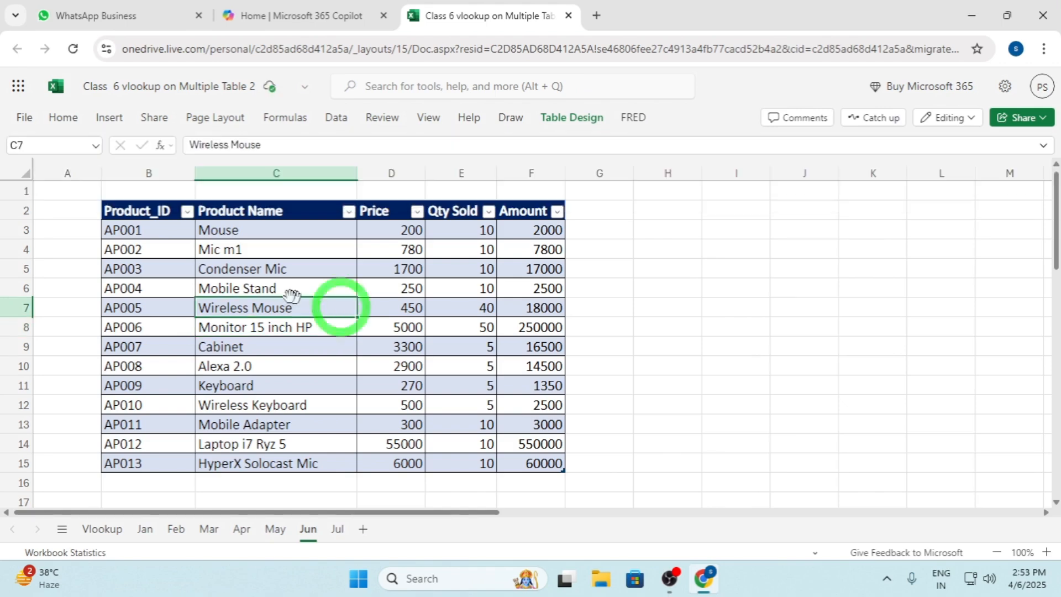
click(573, 119)
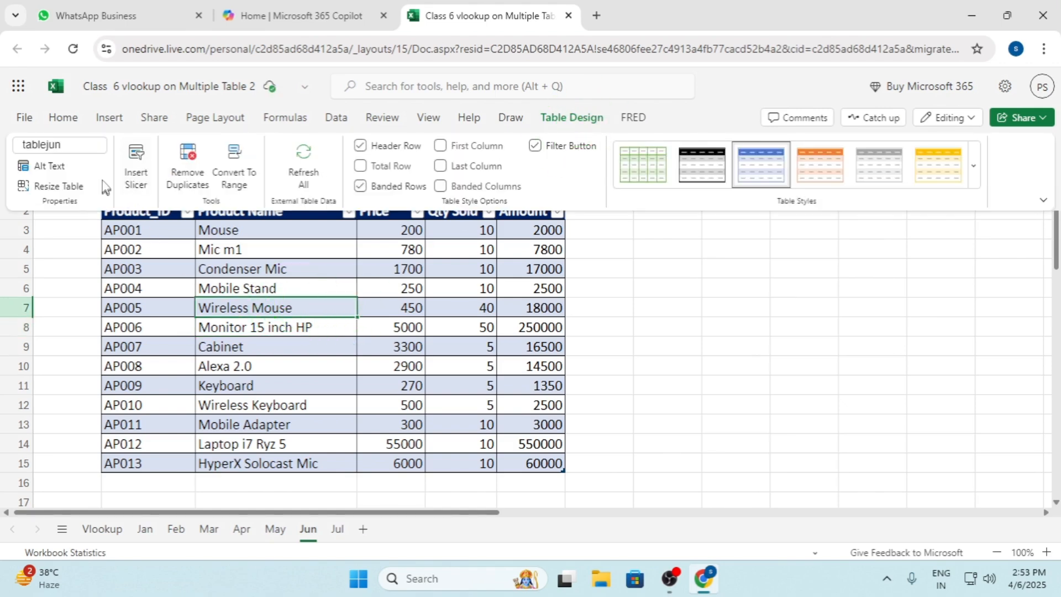
Check the table names on the Jul, Jan and Feb sheets
click(337, 530)
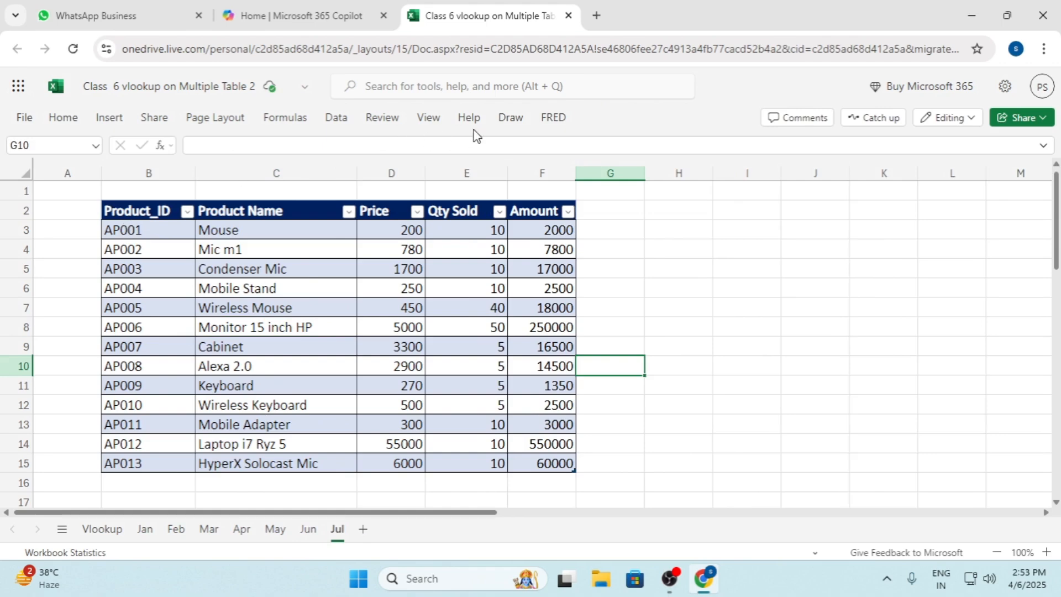
click(438, 289)
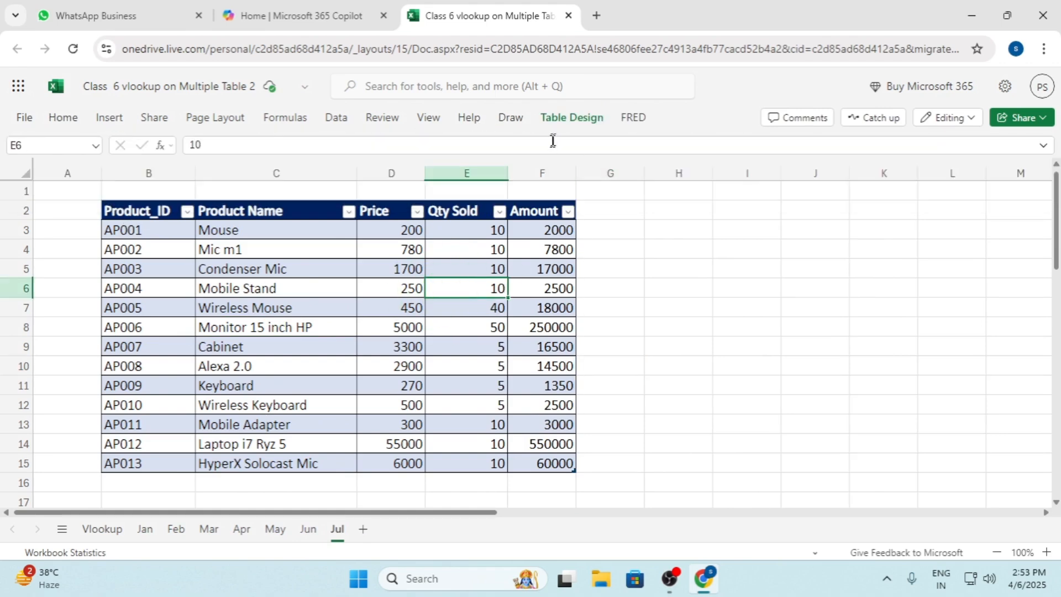
click(569, 118)
double_click(64, 146)
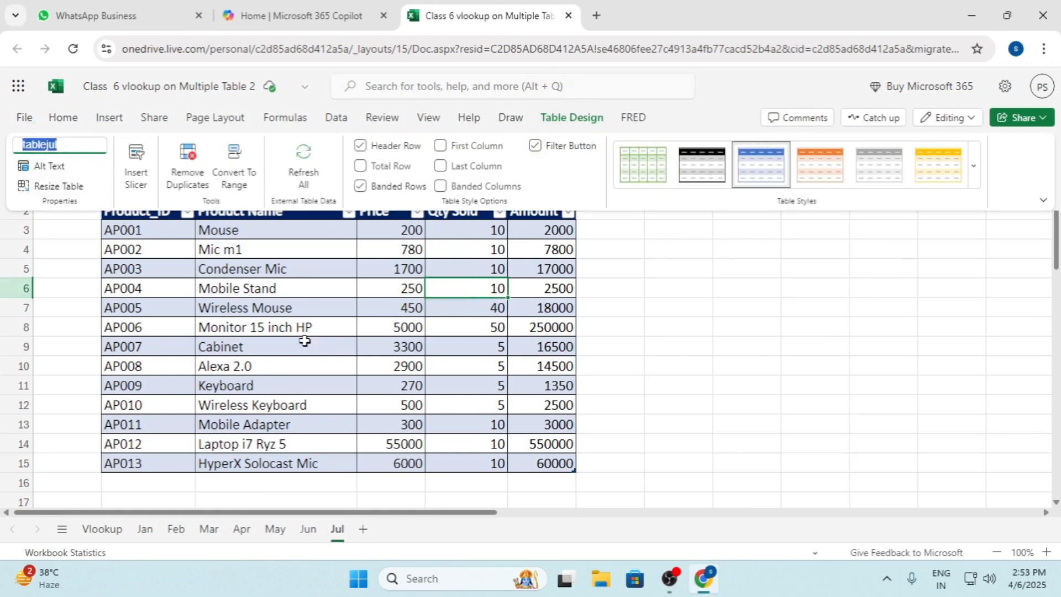
click(145, 529)
click(260, 327)
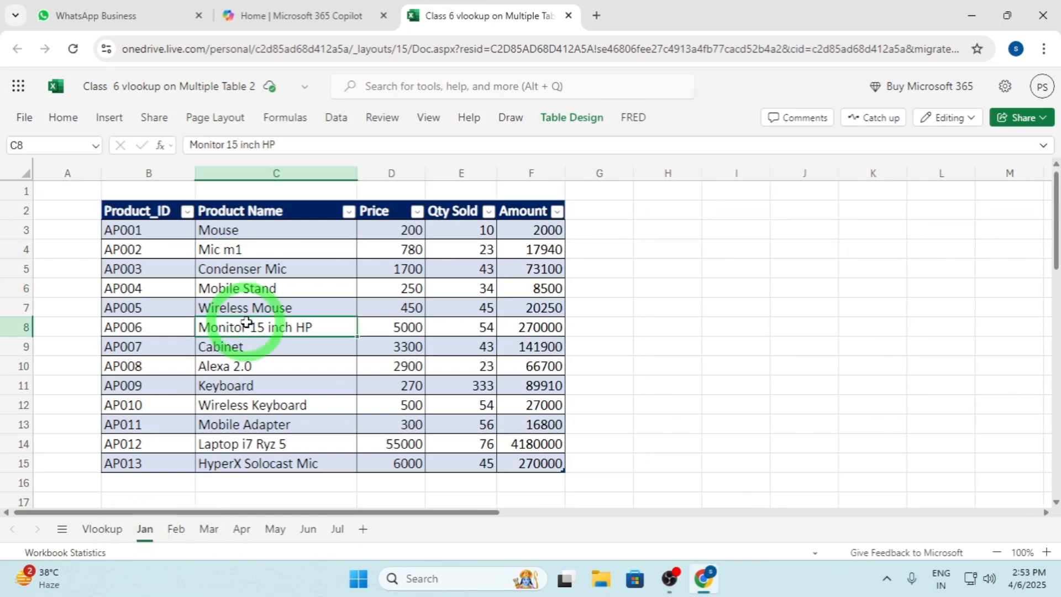
click(569, 118)
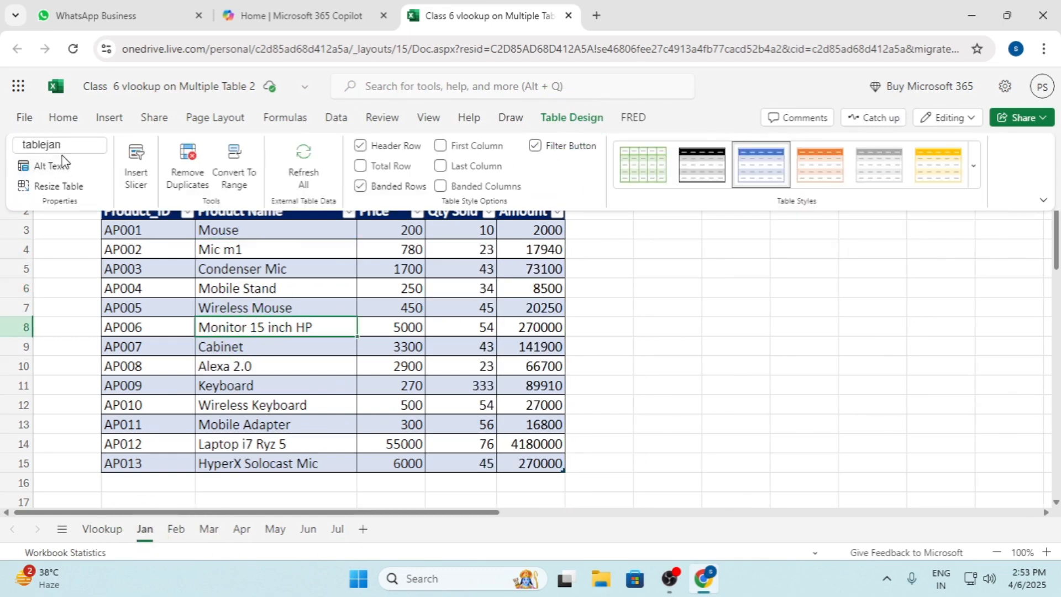
click(178, 527)
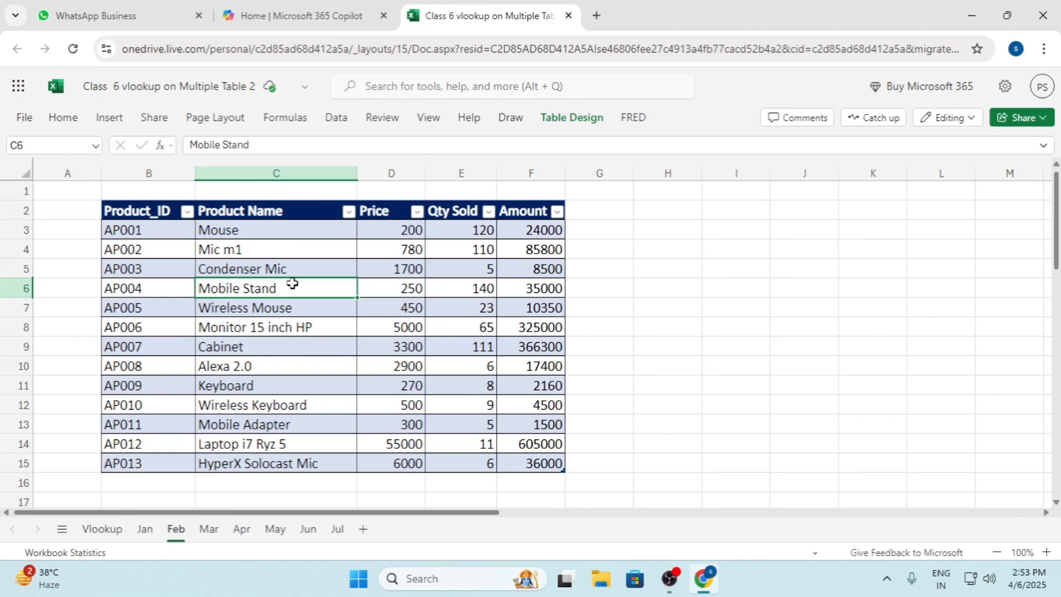
click(560, 120)
On the Vlookup sheet, start a VLOOKUP formula in Product Name cell D9 with the absolute reference $C$9 as lookup value
click(102, 529)
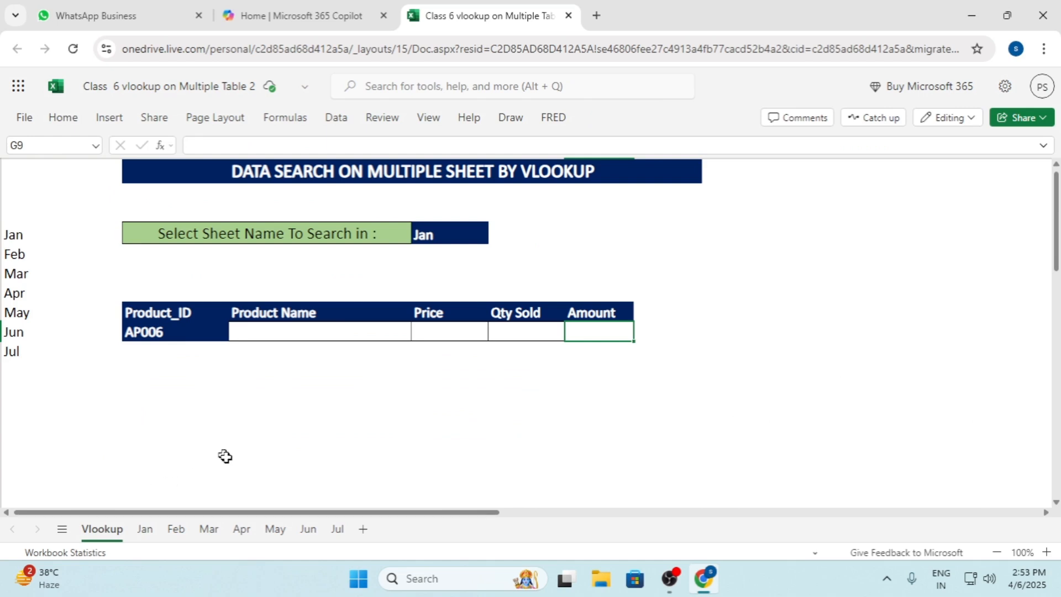
click(297, 338)
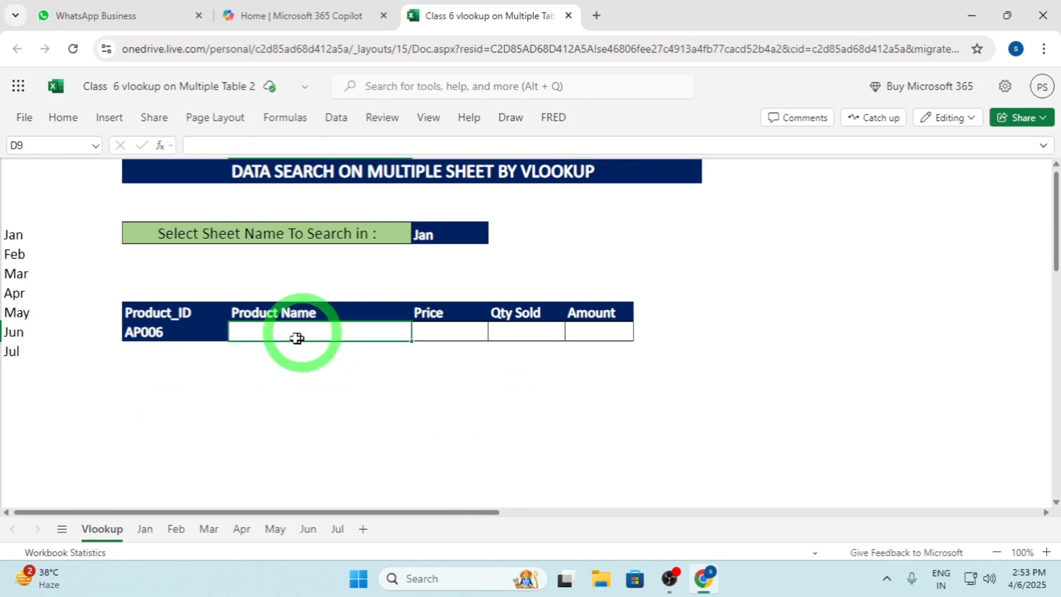
click(179, 340)
click(237, 332)
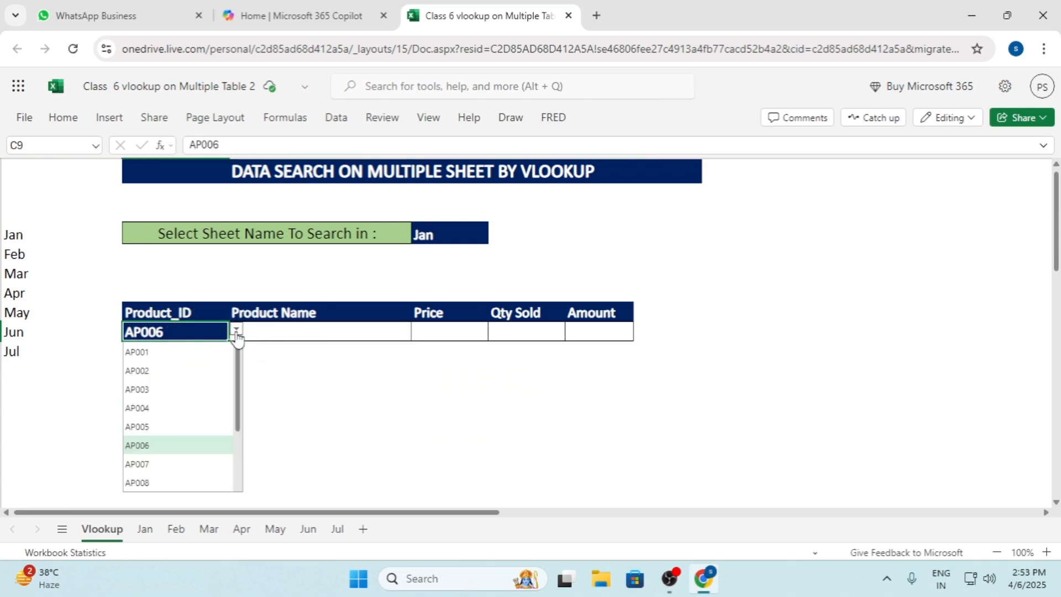
click(280, 331)
text(=)
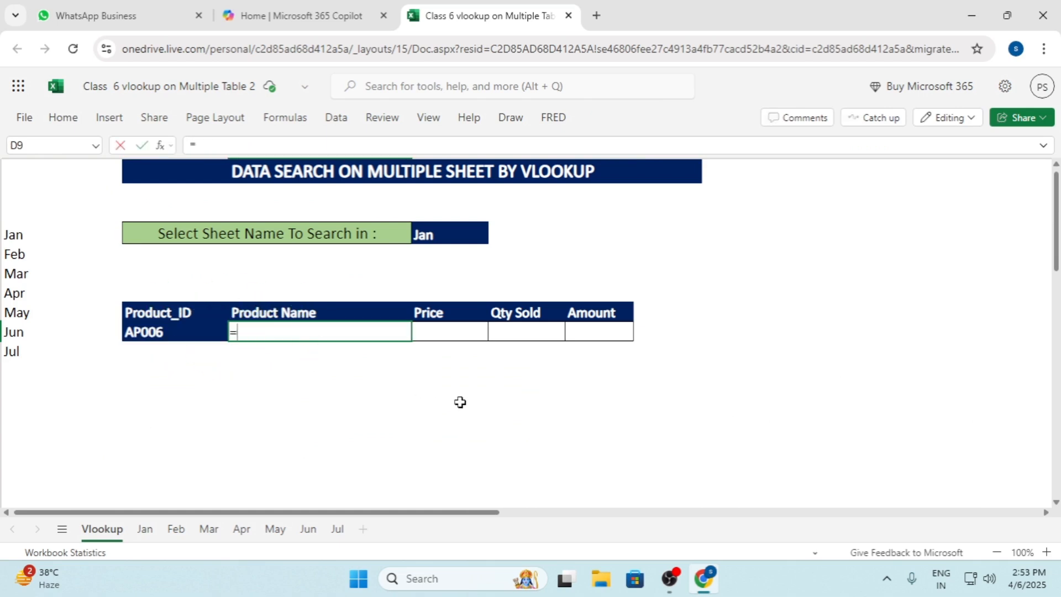
text(vlo)
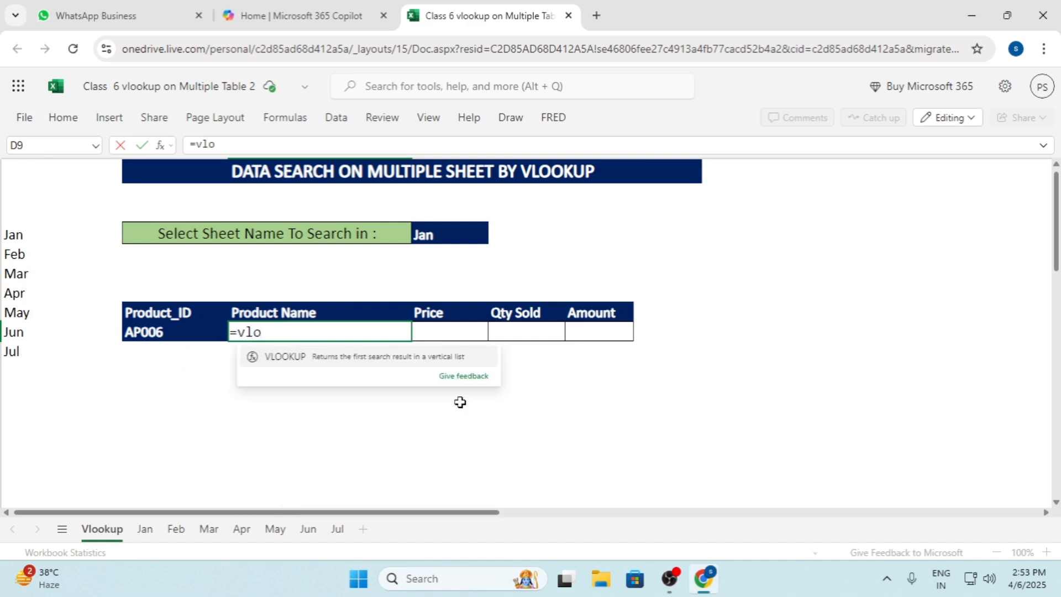
key(Tab)
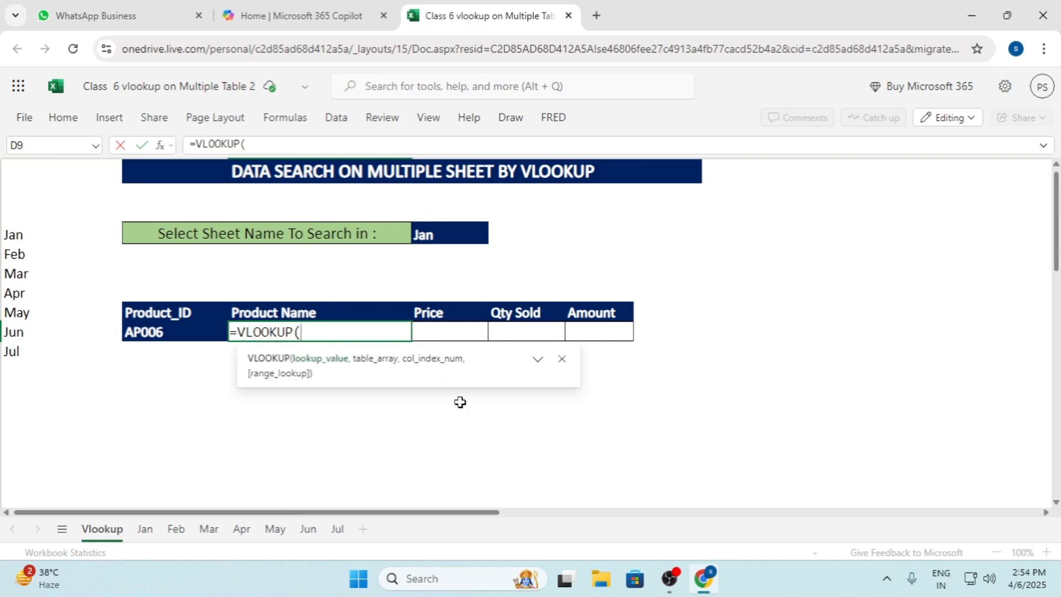
key(Left)
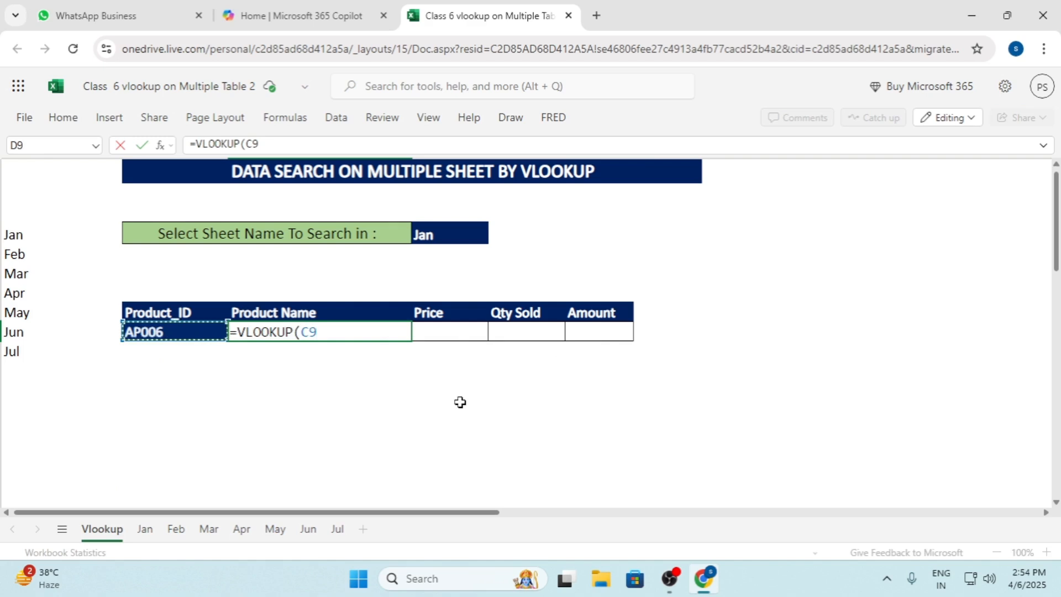
key(F4)
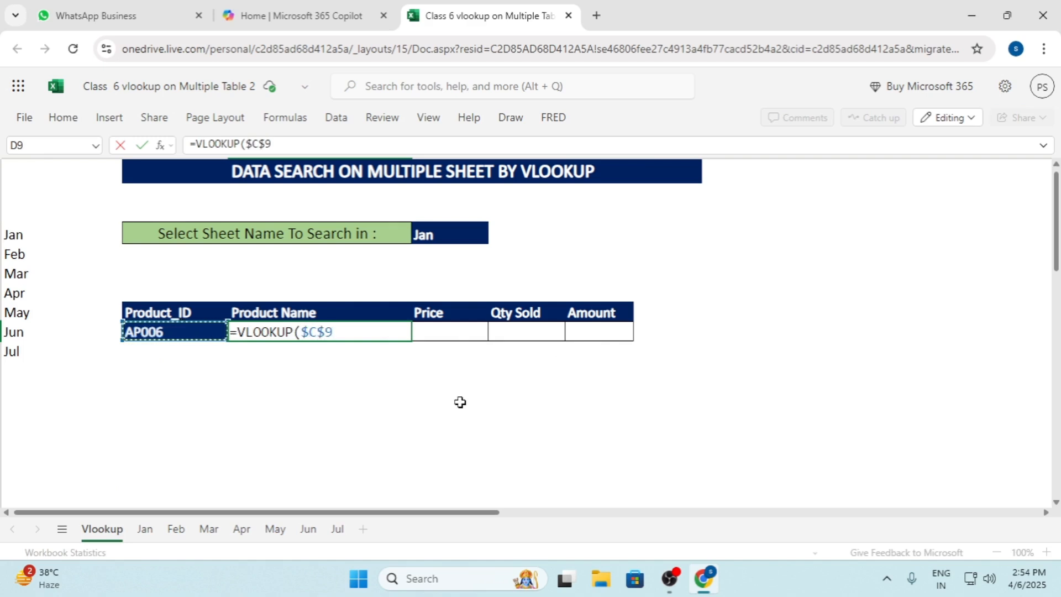
text(,)
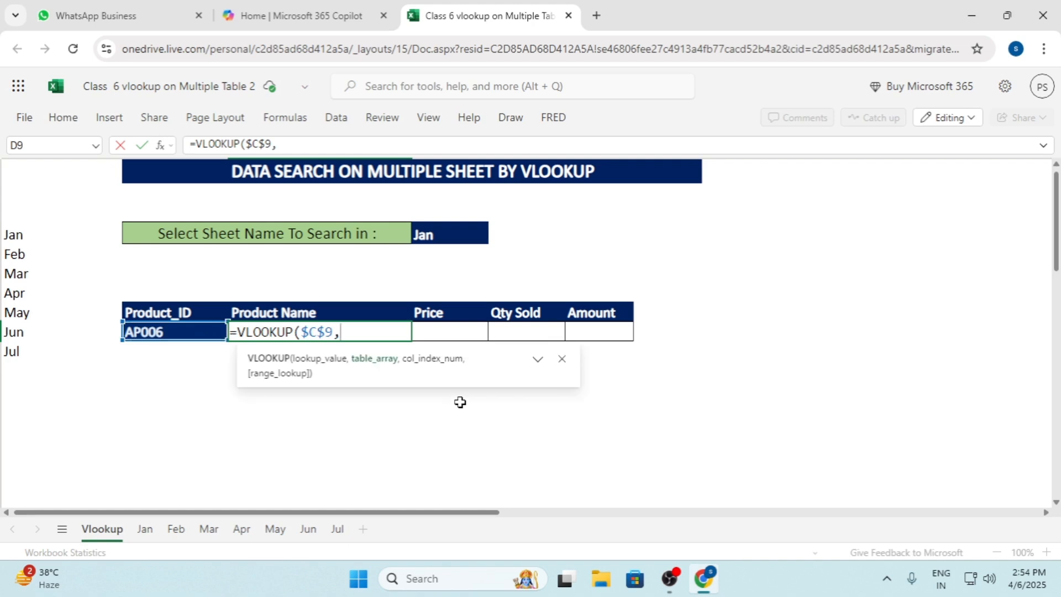
text(sw)
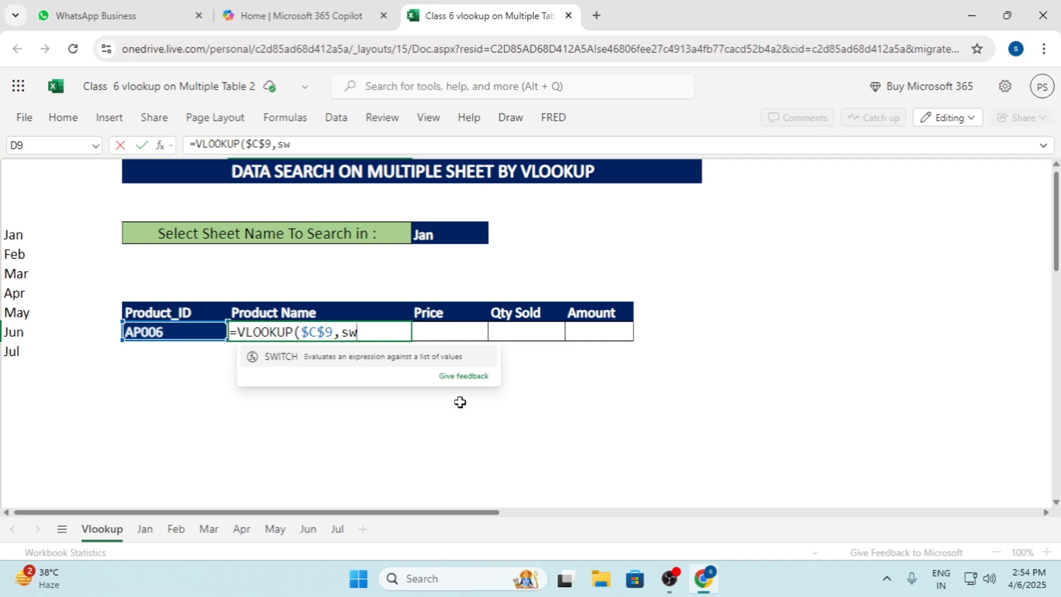
Nest a SWITCH function as the table array, with the selected sheet name in $E$4 as its expression
key(Tab)
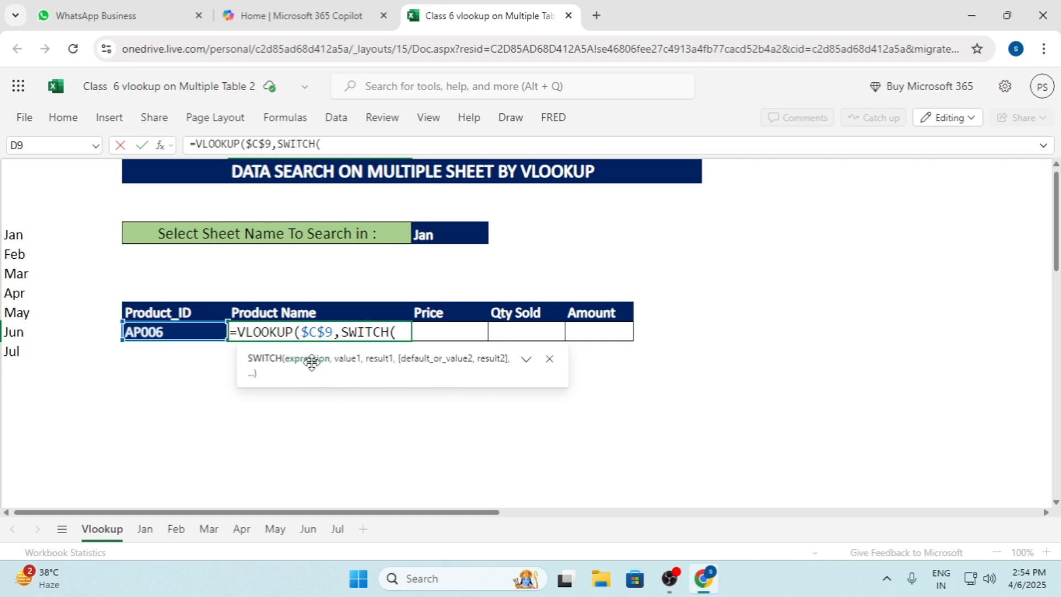
click(439, 232)
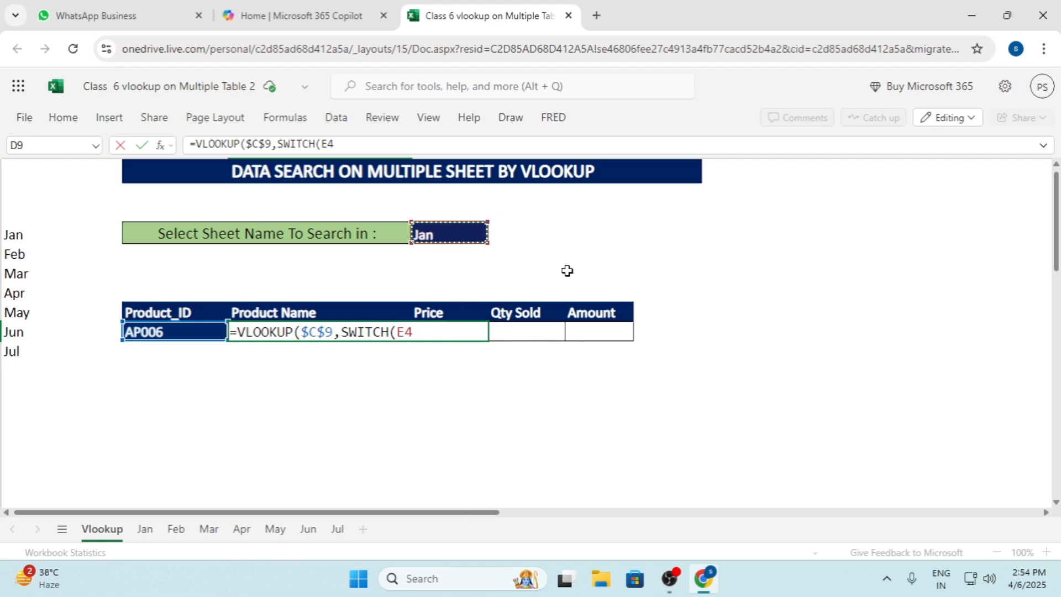
key(F4)
text(,ja)
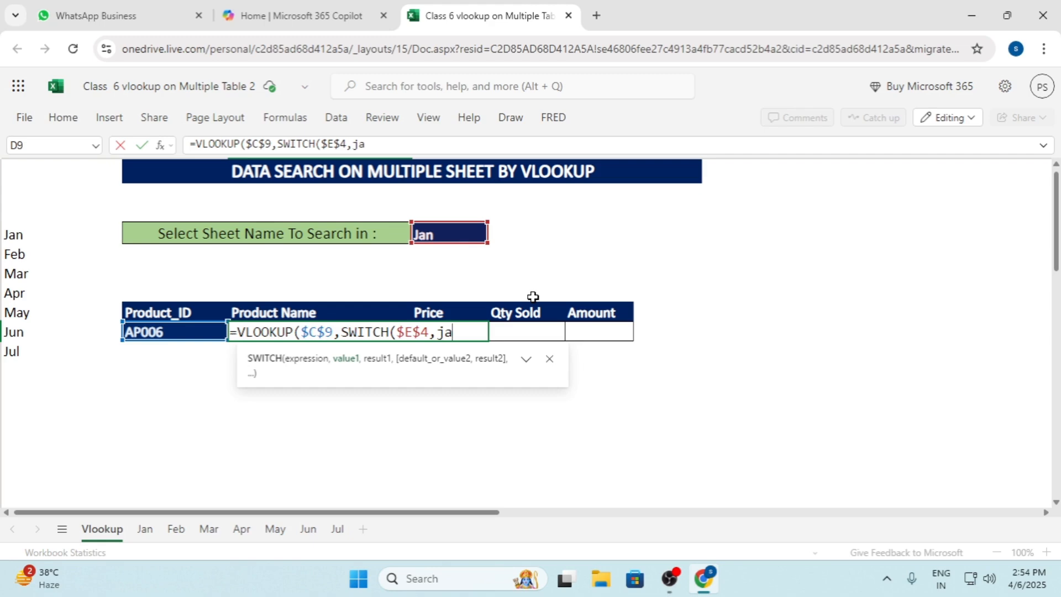
Enter Jan as the first SWITCH value, with tablejan as its result
key(BackSpace)
key(BackSpace)
text(Jan)
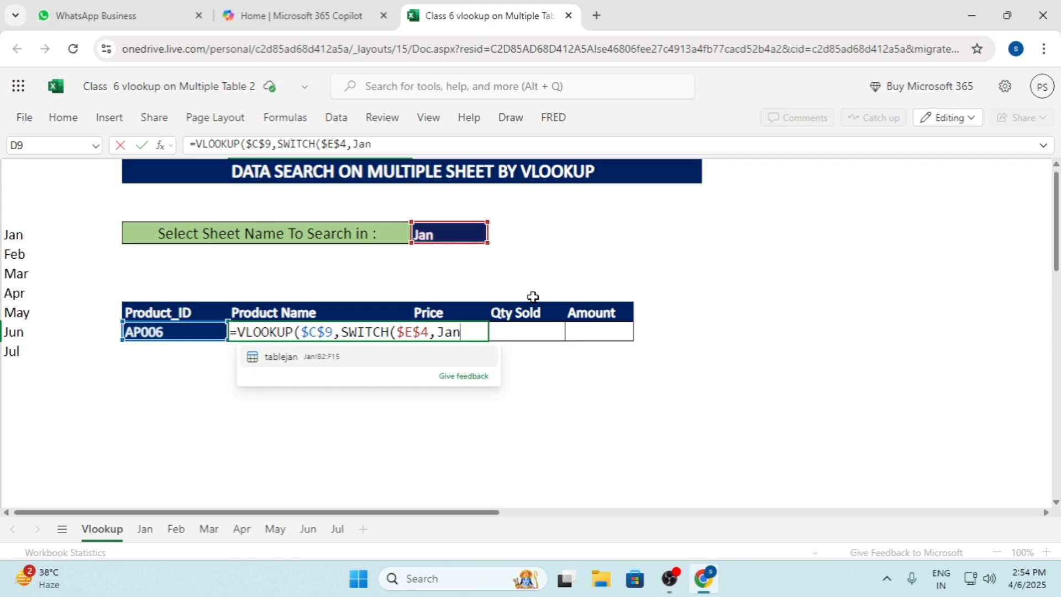
text(,)
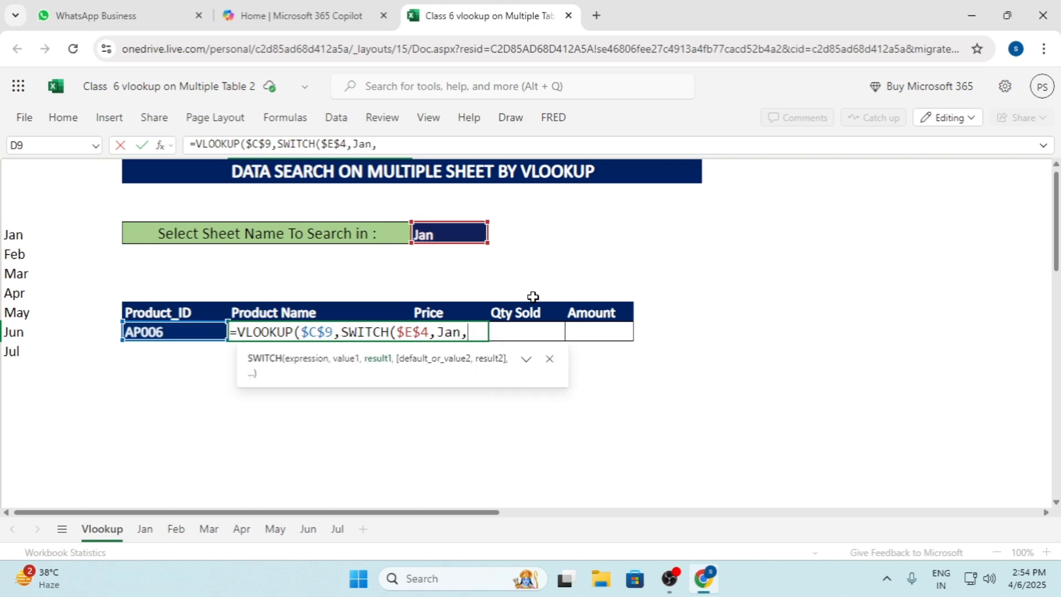
text(ta)
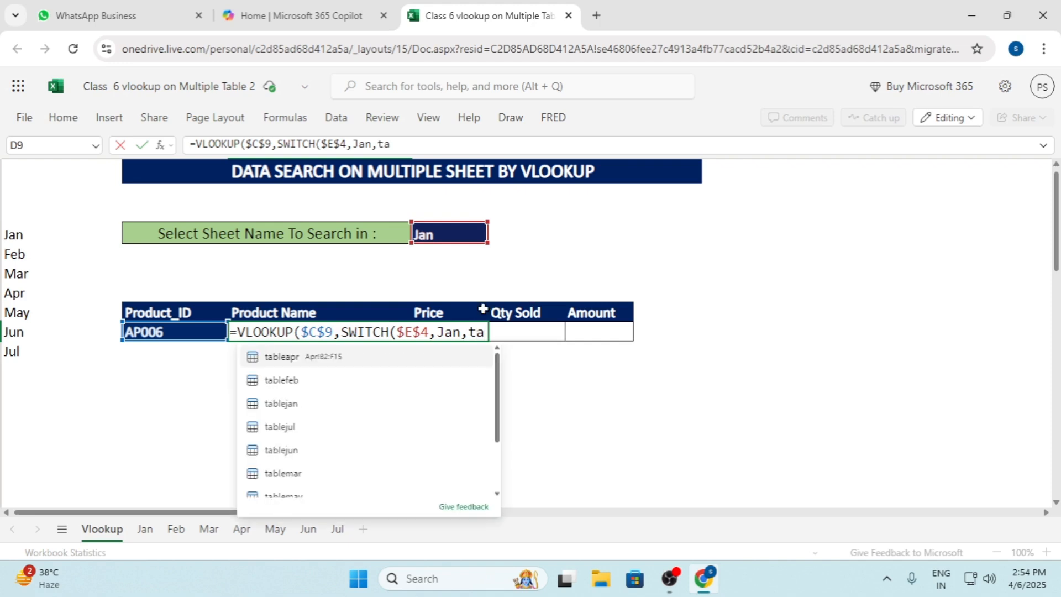
click(298, 409)
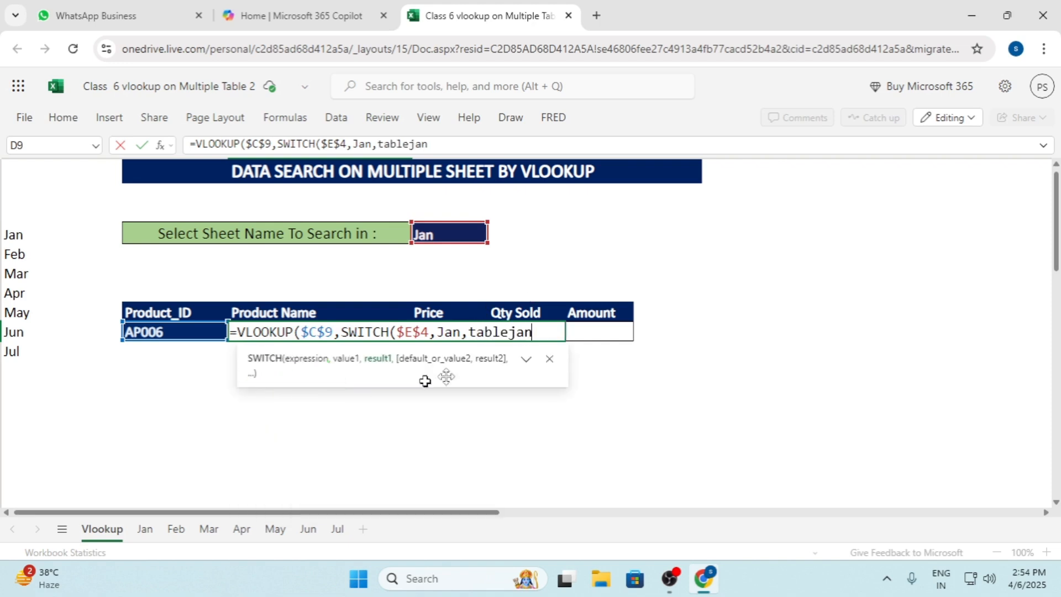
Add Feb as the second SWITCH value in the D9 formula, with tablefeb as its result
text(,)
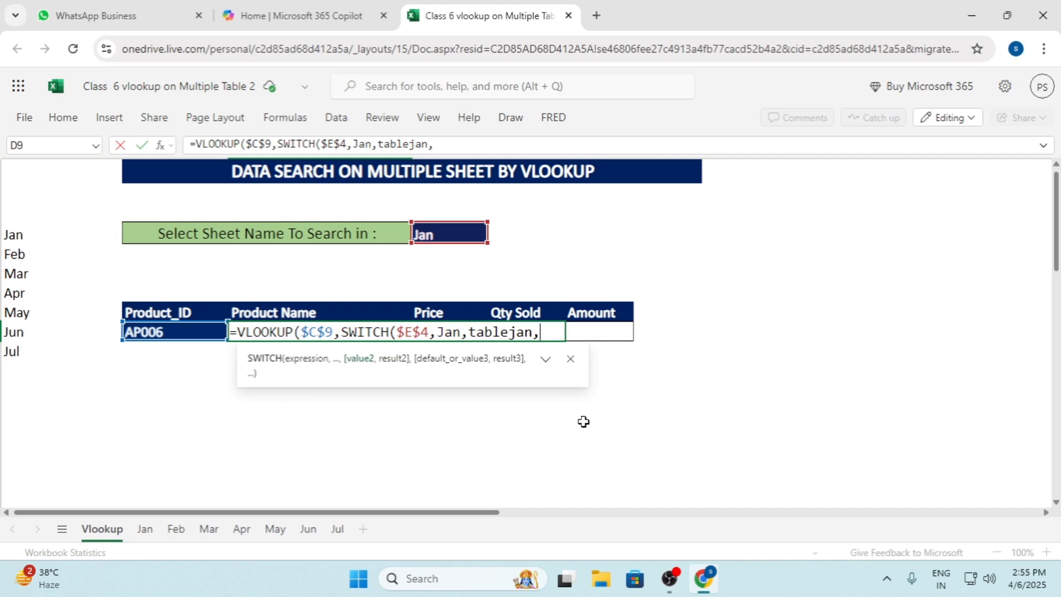
text(F)
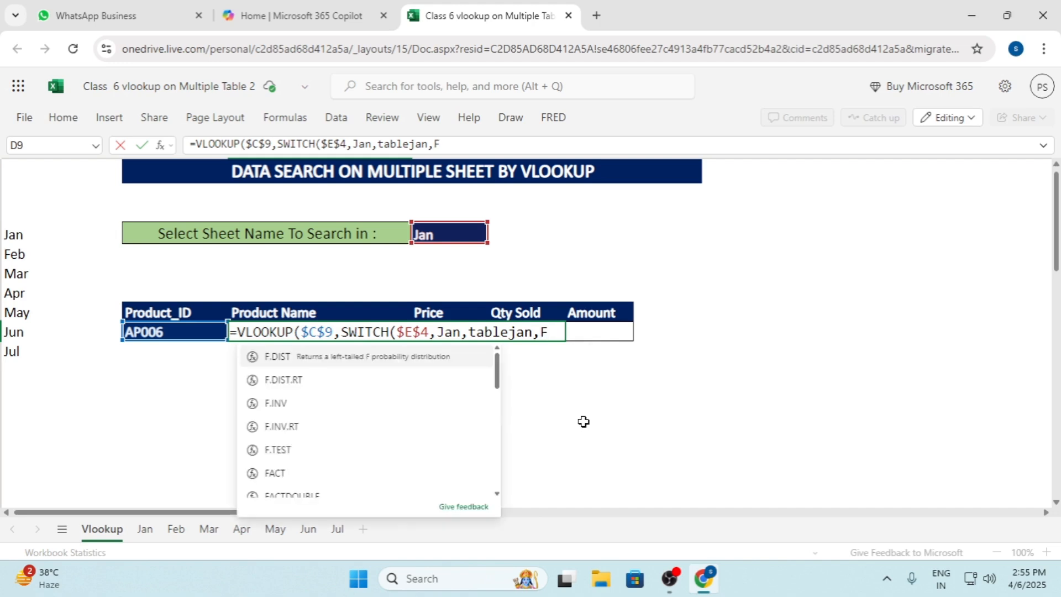
text(eb)
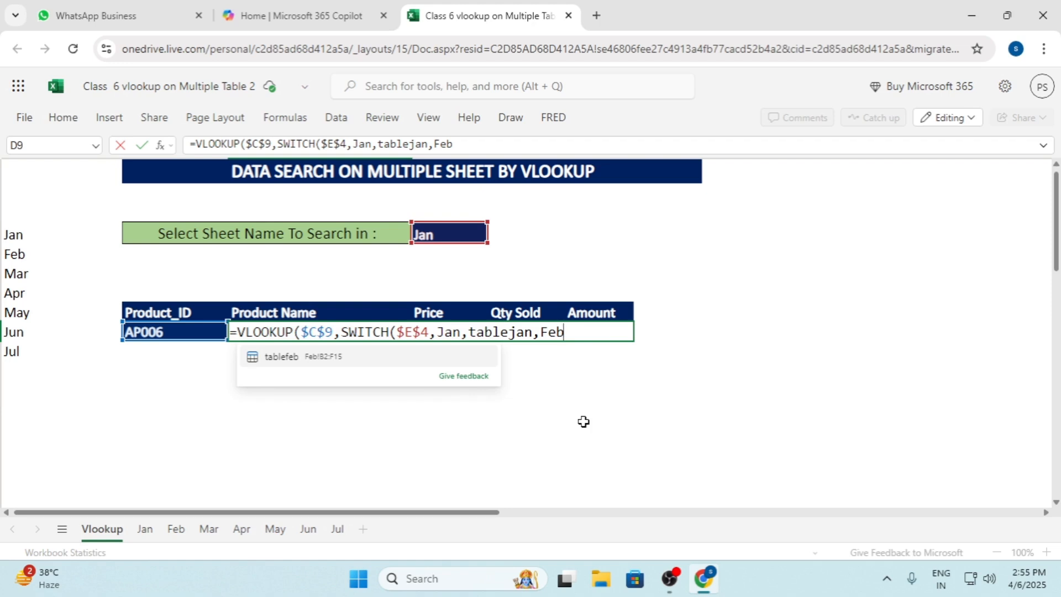
text(,f)
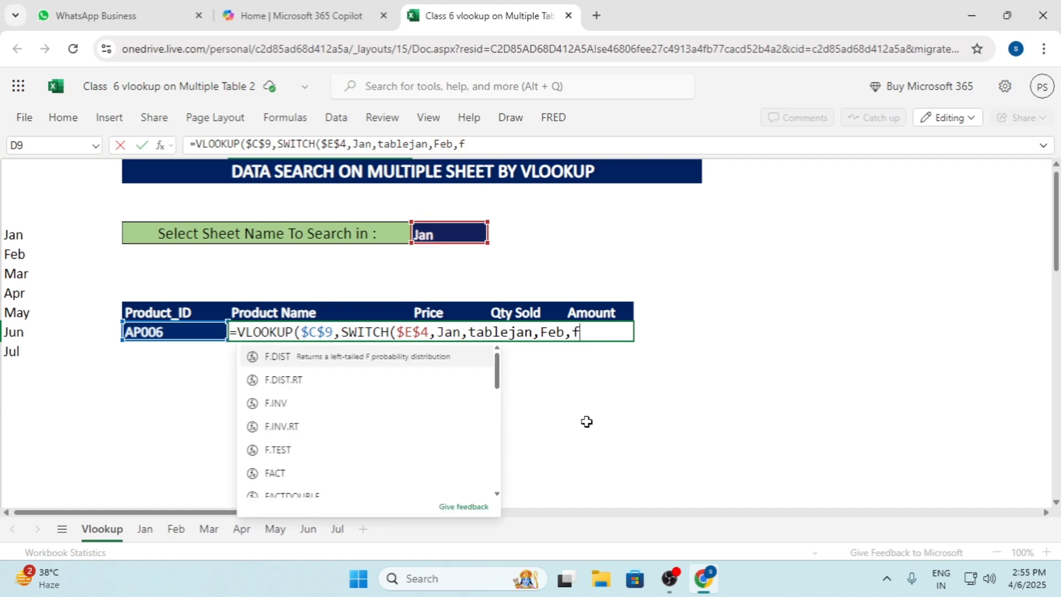
key(BackSpace)
text(table)
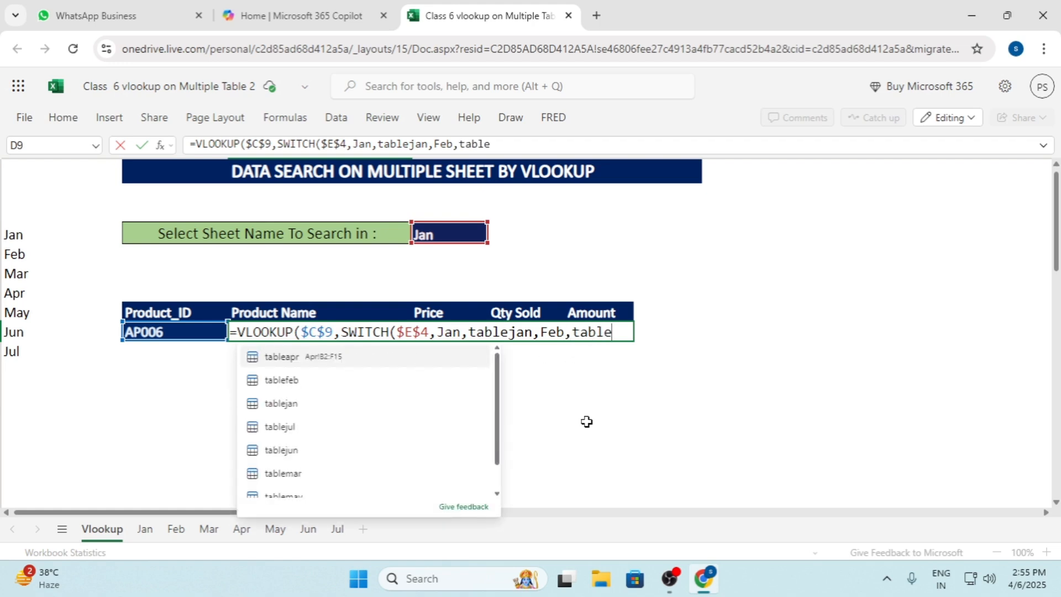
click(279, 380)
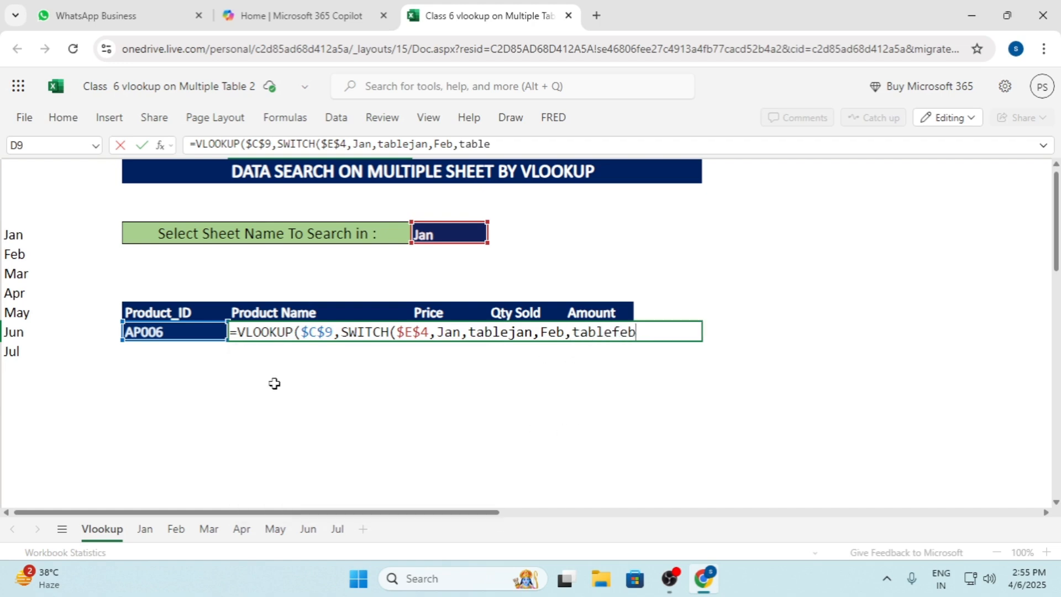
Add Mar as the third SWITCH value, with tablemar as its result
text(,)
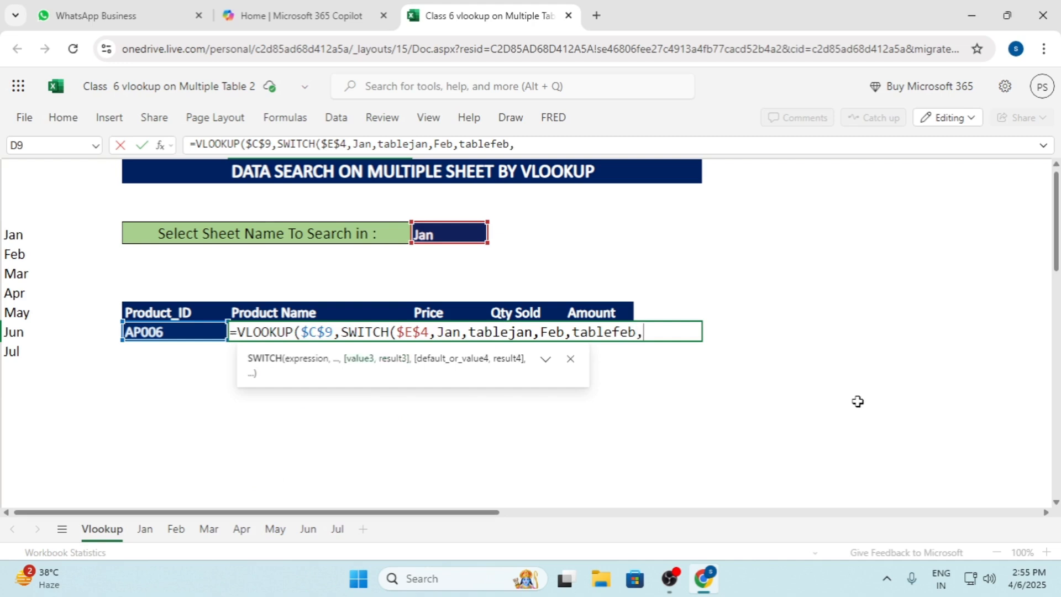
text(MAR)
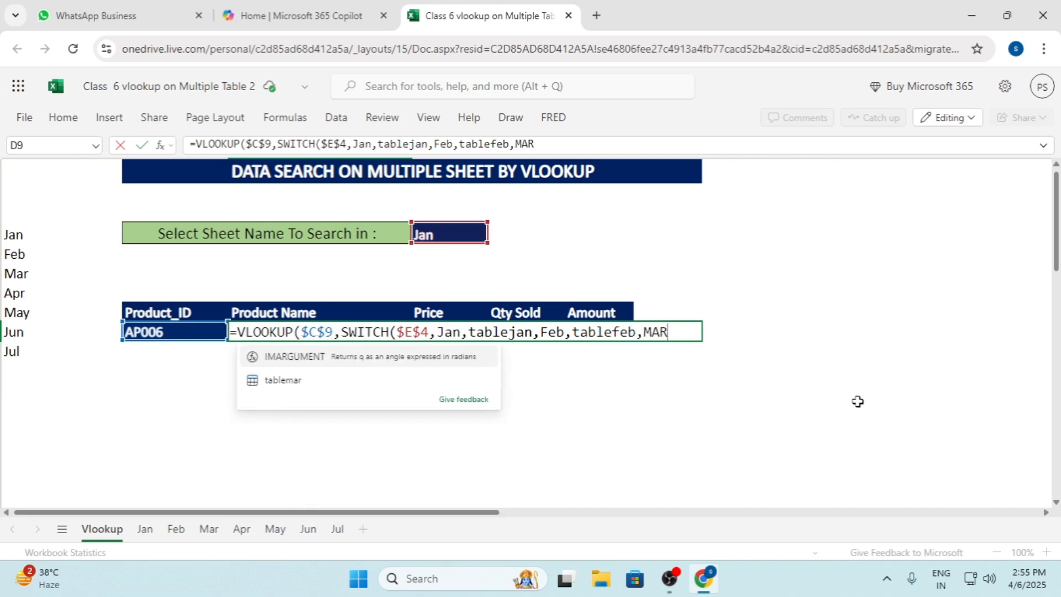
key(BackSpace)
key(BackSpace)
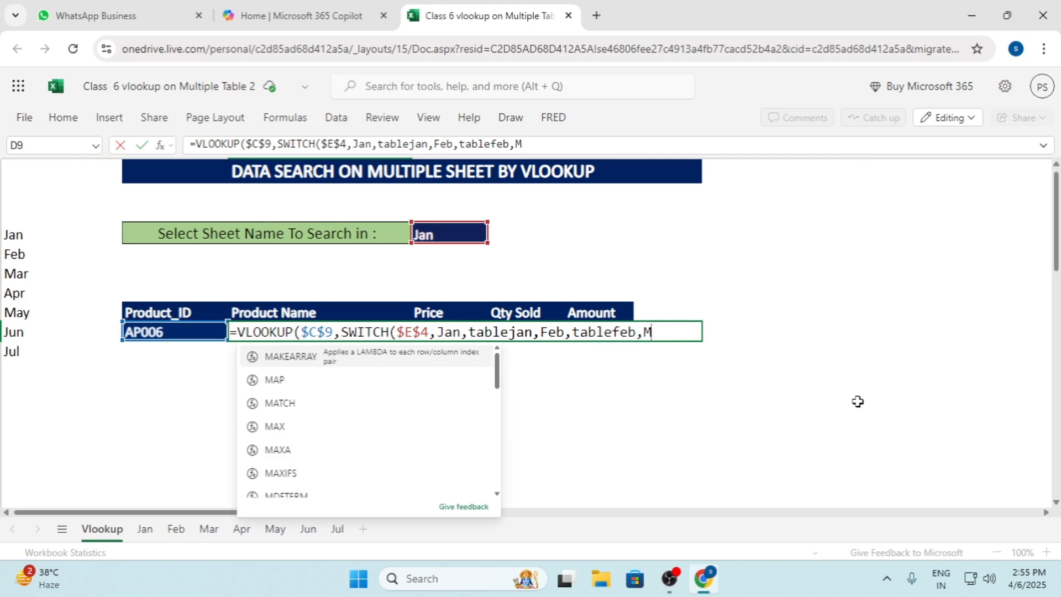
text(ar,)
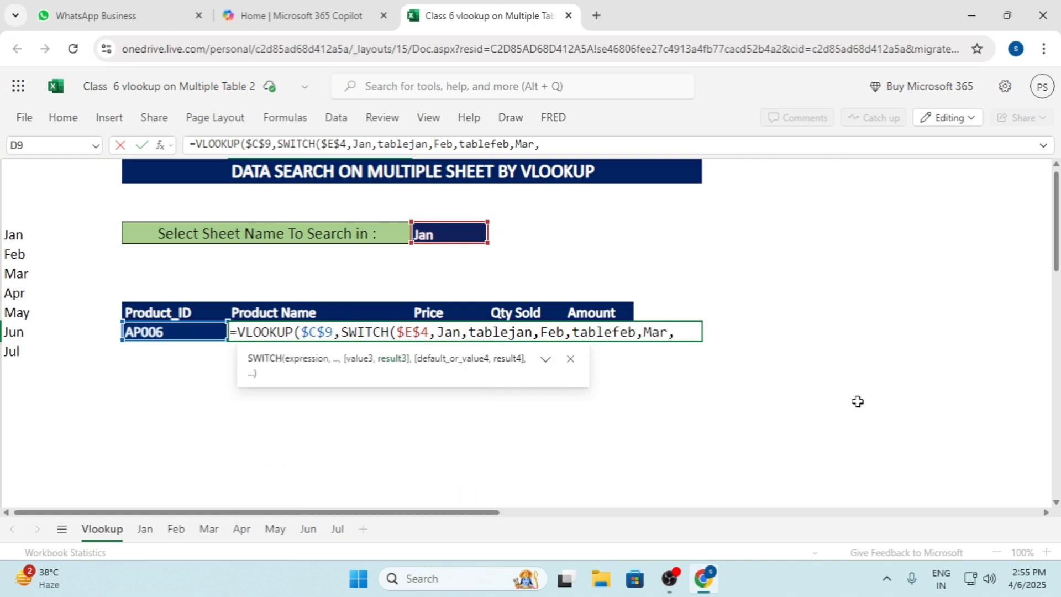
text(table)
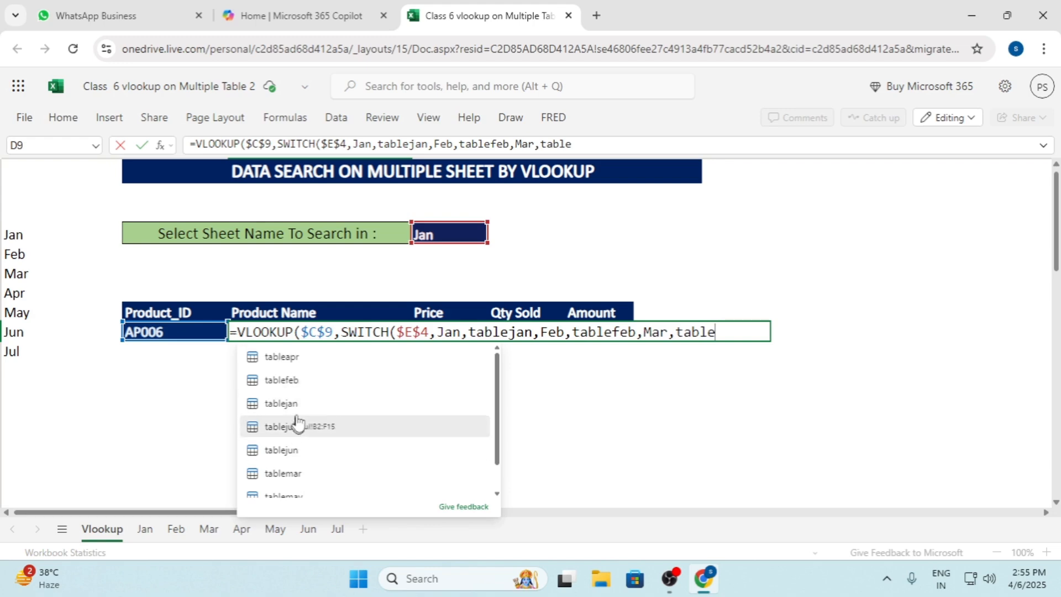
click(297, 471)
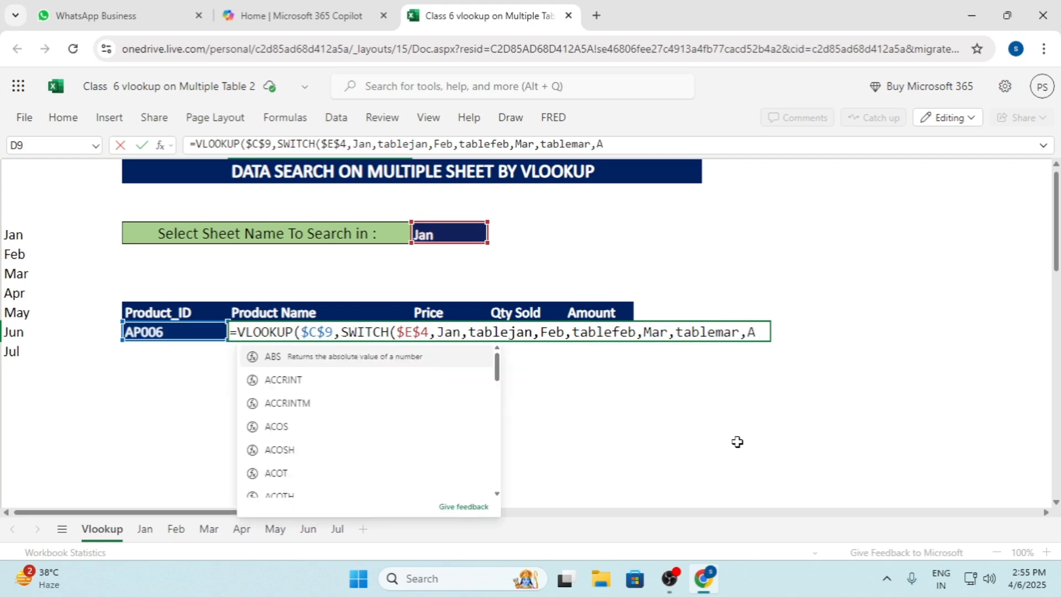
text(PR)
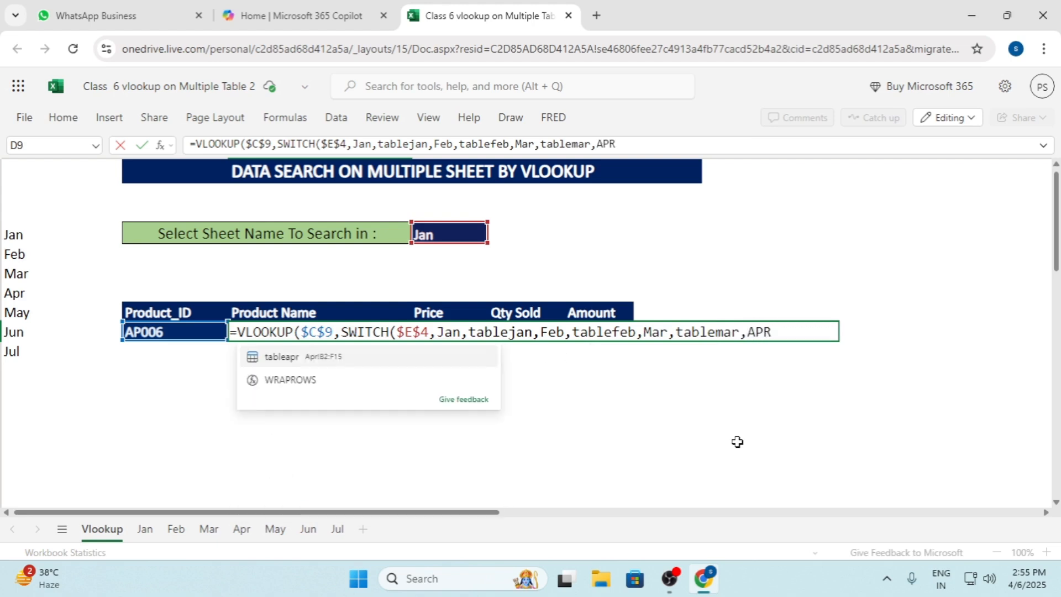
key(BackSpace)
key(BackSpace)
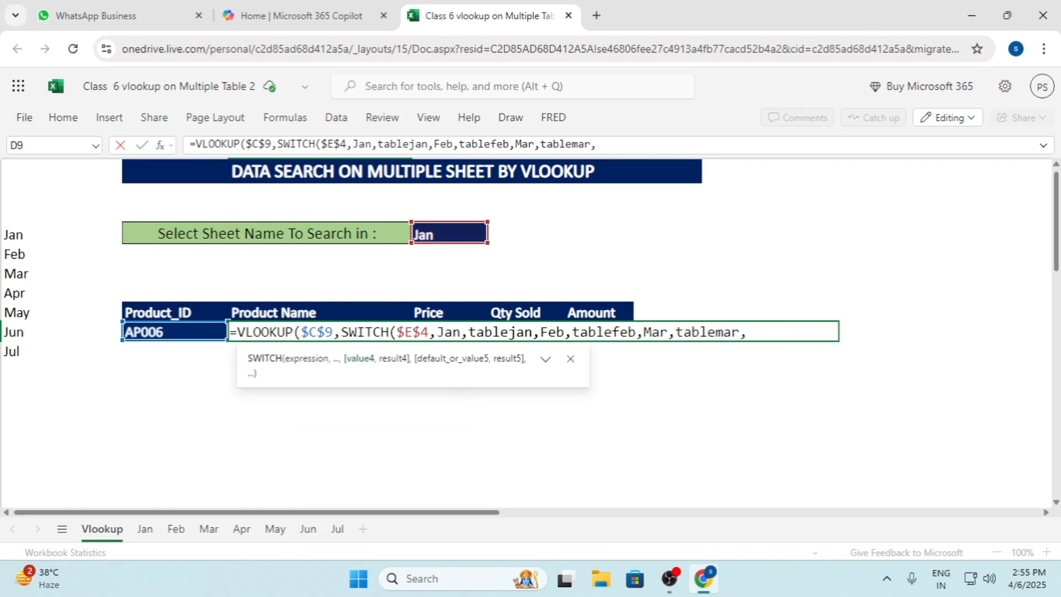
Enclose the SWITCH values Jan, Feb and Mar in double quotation marks within the formula
mouse_move(503, 332)
text("Jan)
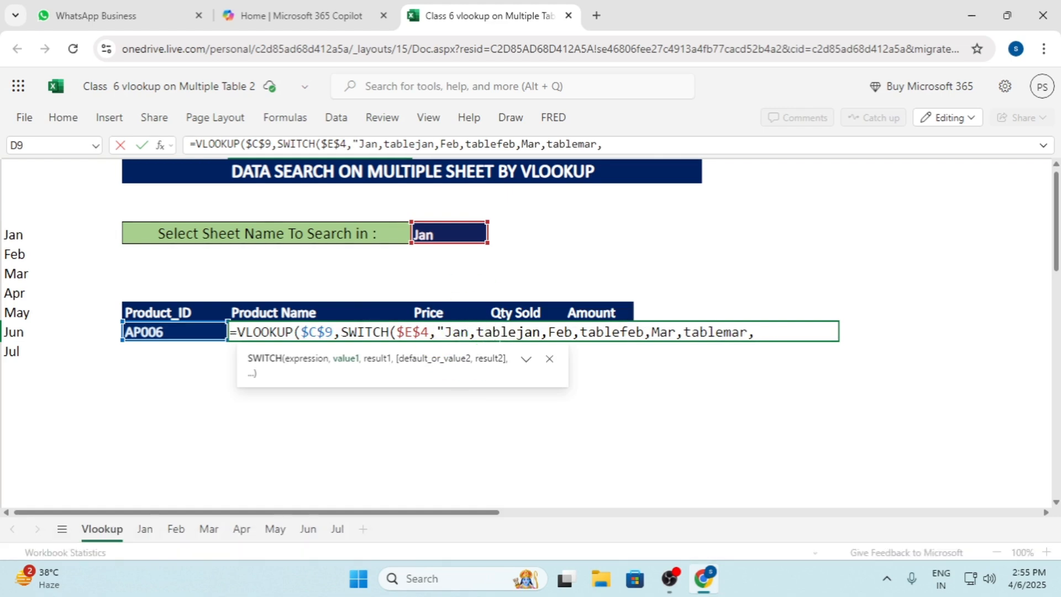
text(")
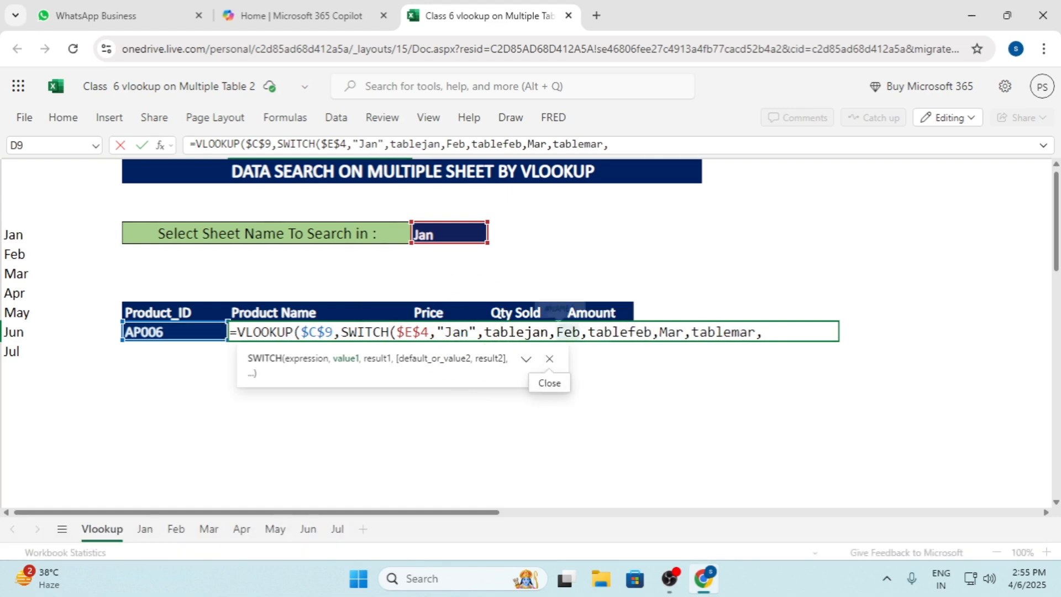
click(556, 331)
text(")
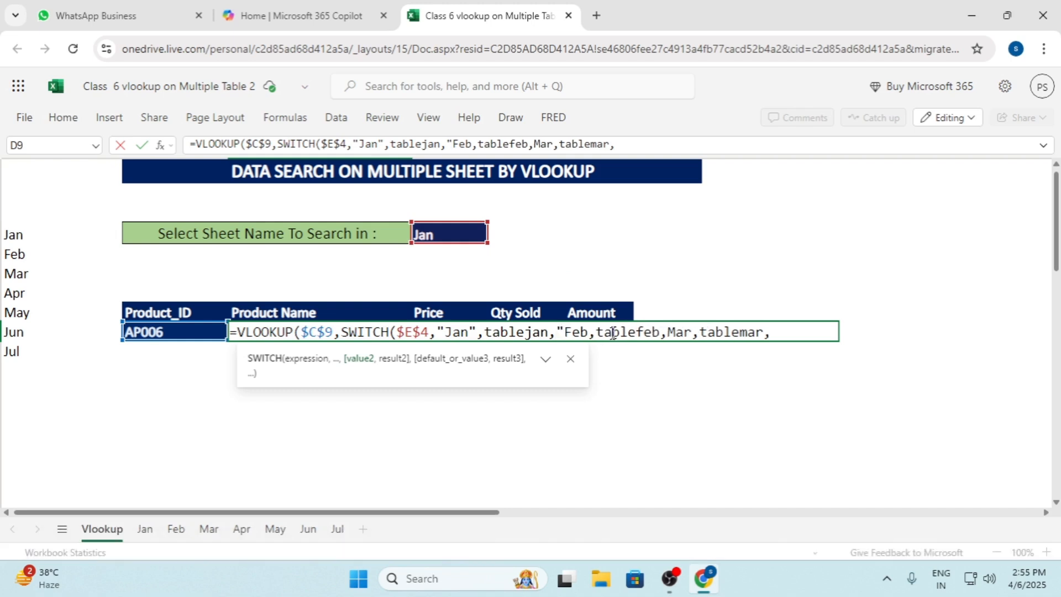
click(587, 332)
text(")
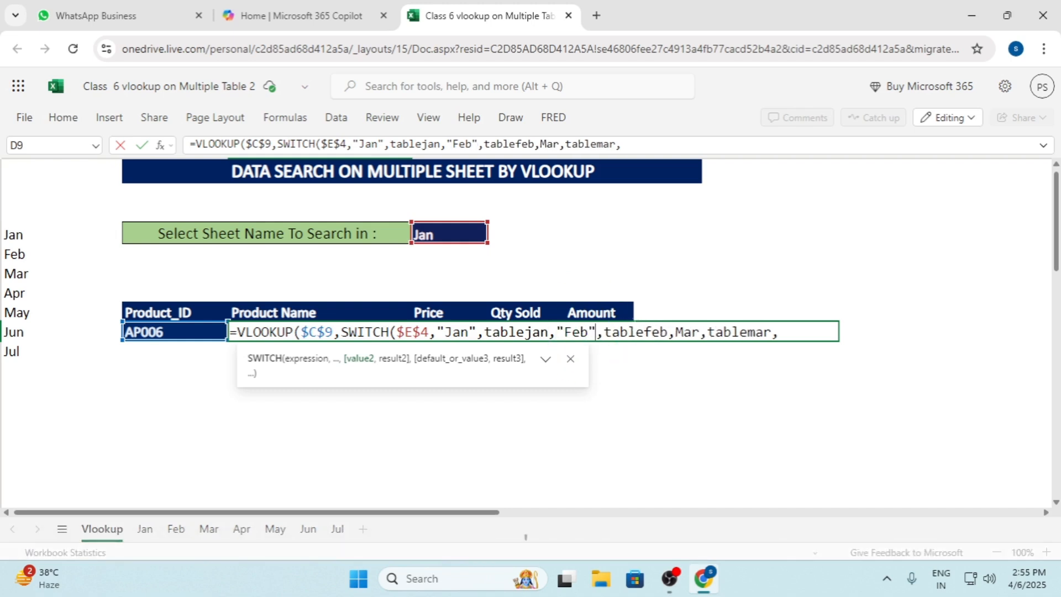
click(675, 333)
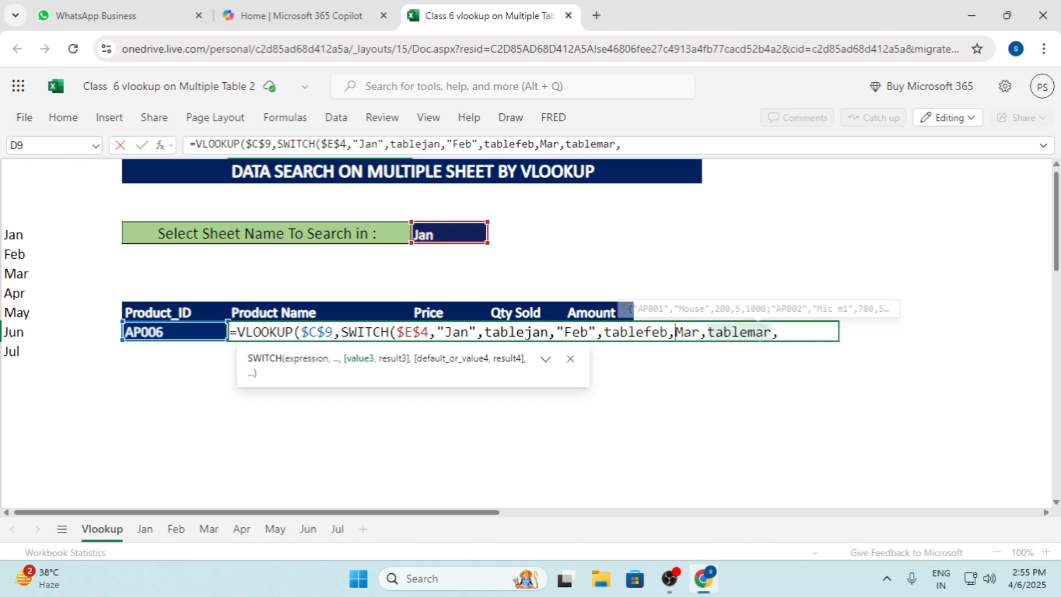
text(")
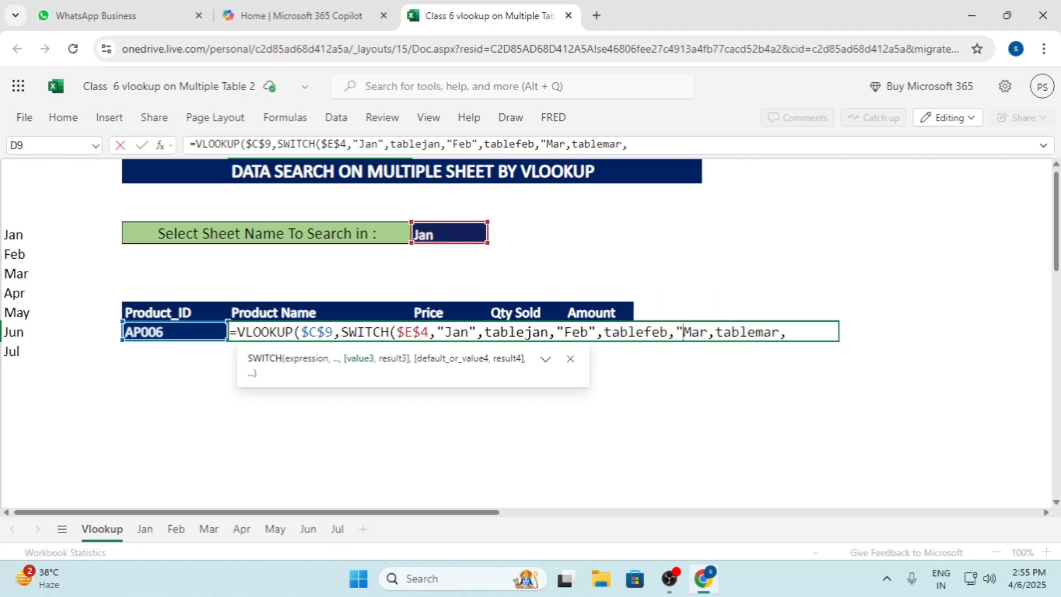
click(709, 332)
text(",tablemar,)
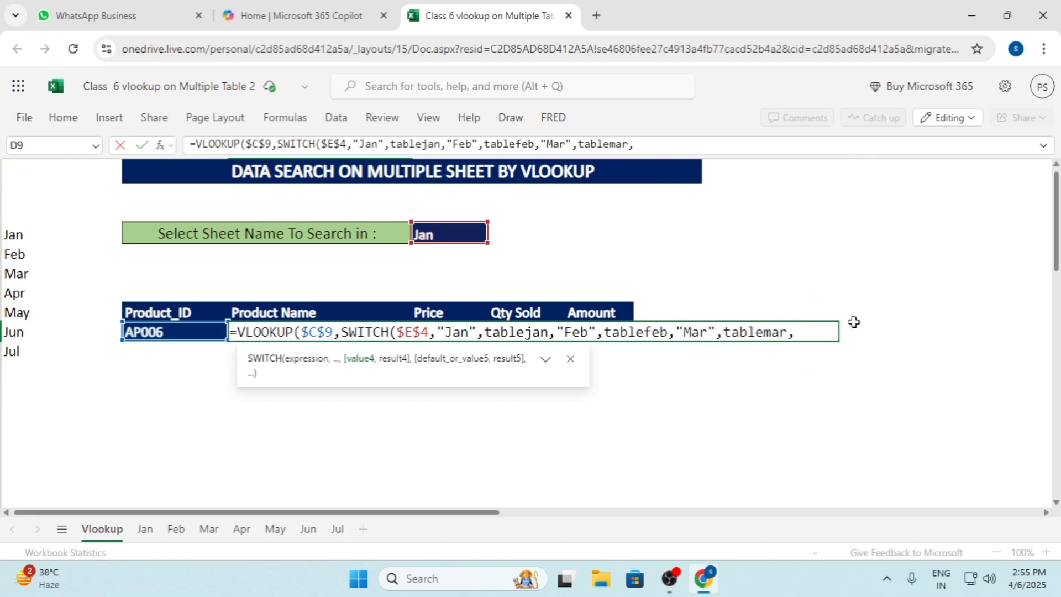
text(")
text(Apr",ta)
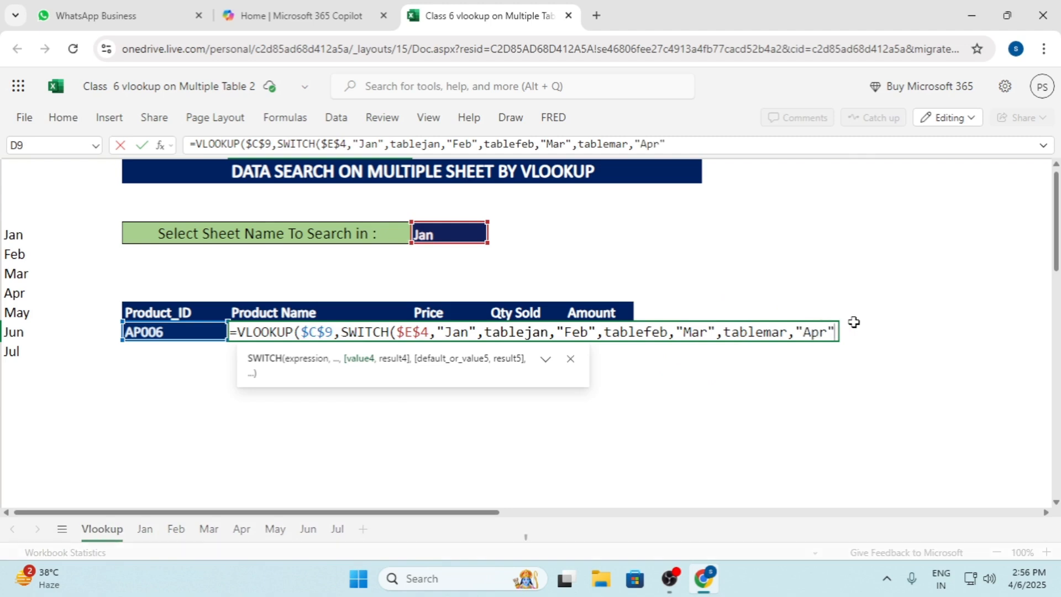
text(b)
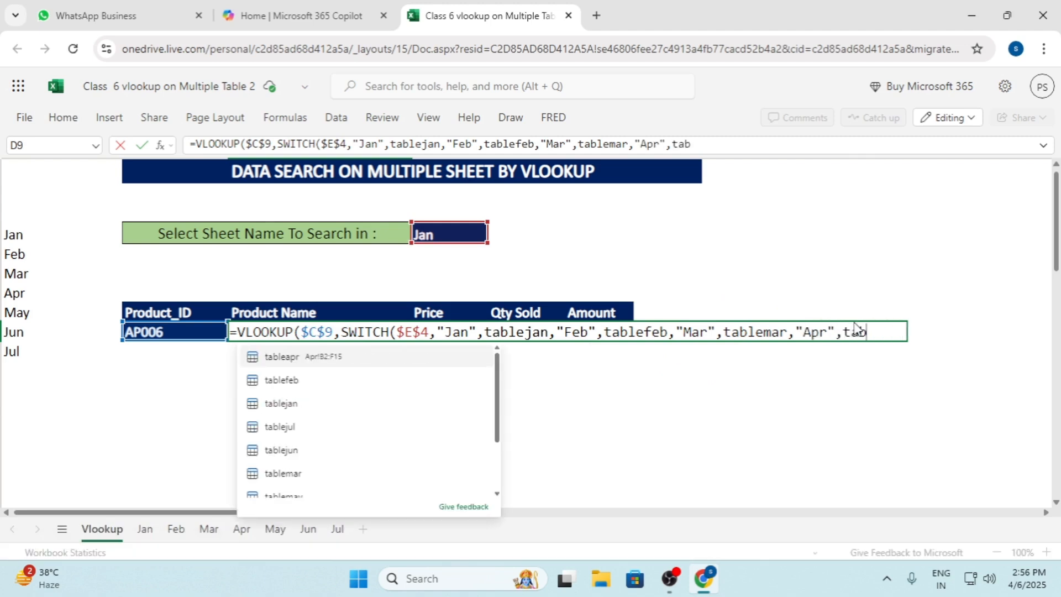
text(le)
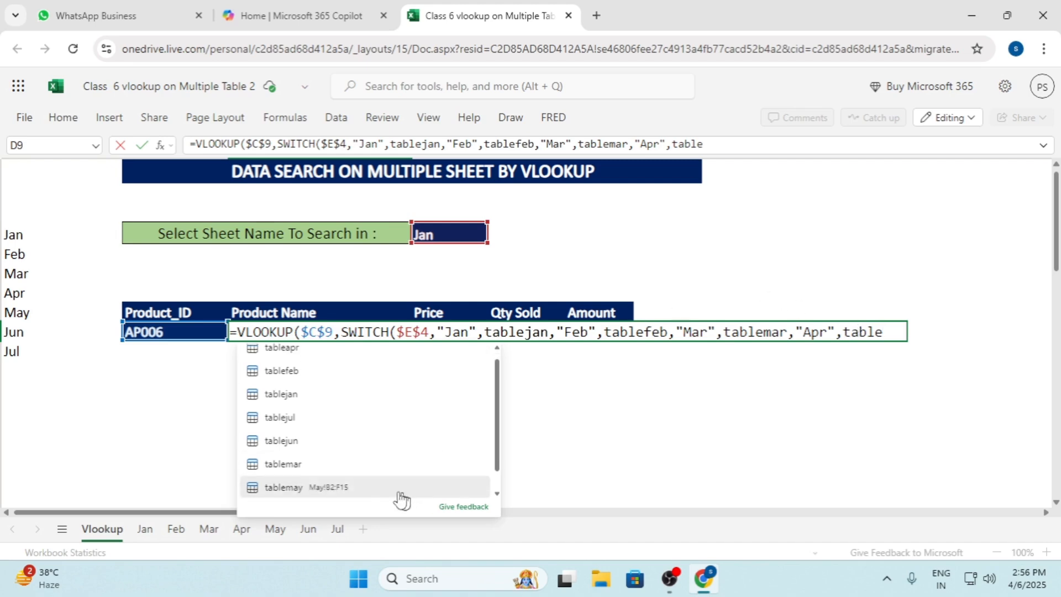
Add "Apr" in quotation marks as the fourth SWITCH value, with tableapr as its result
click(300, 364)
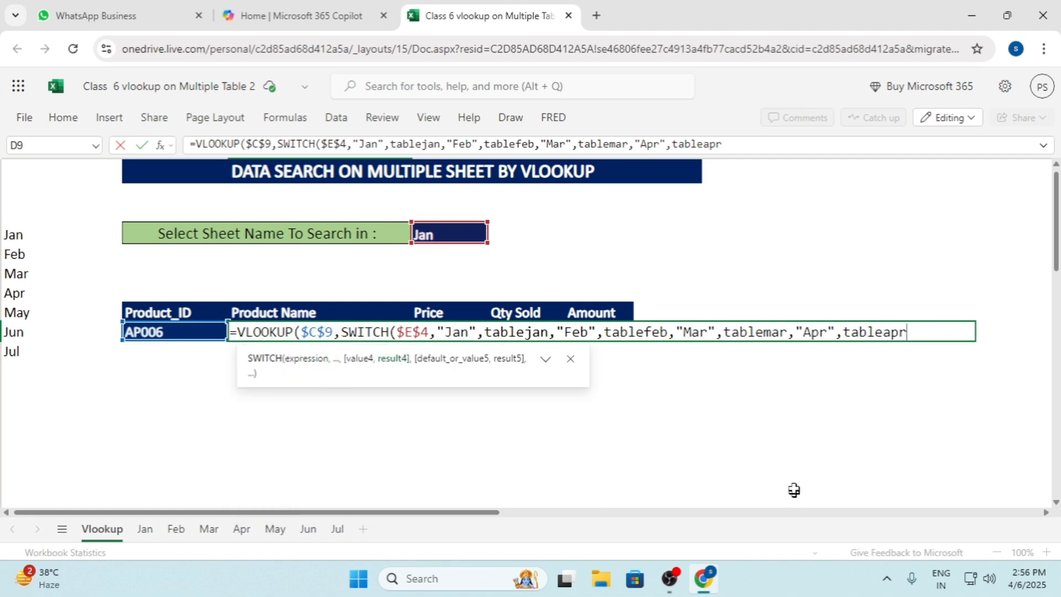
Add "May" in quotation marks as the fifth SWITCH value, with tablemay as its result
text(,)
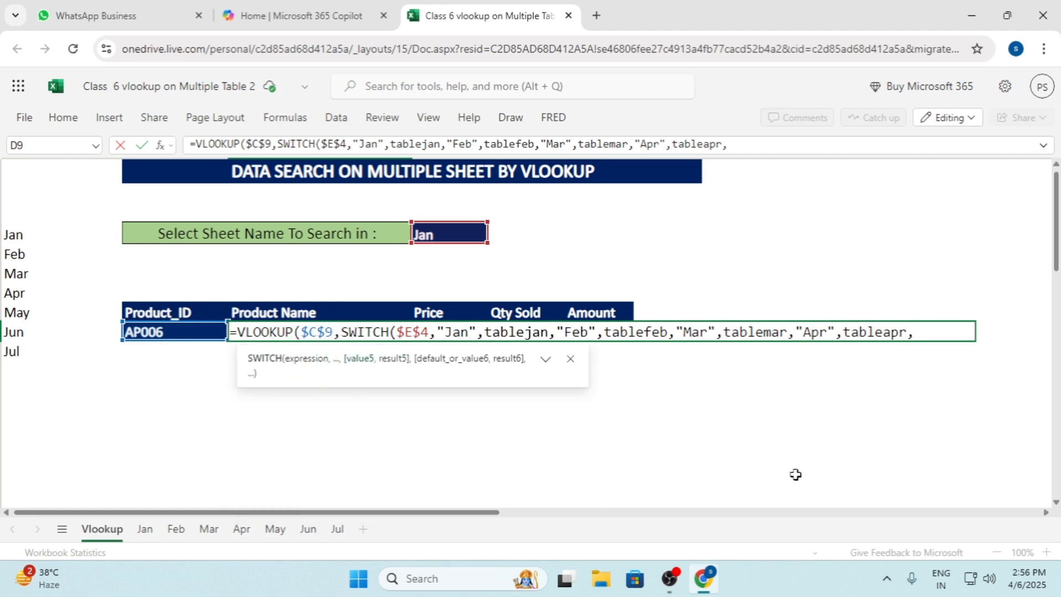
text(")
text(May",t)
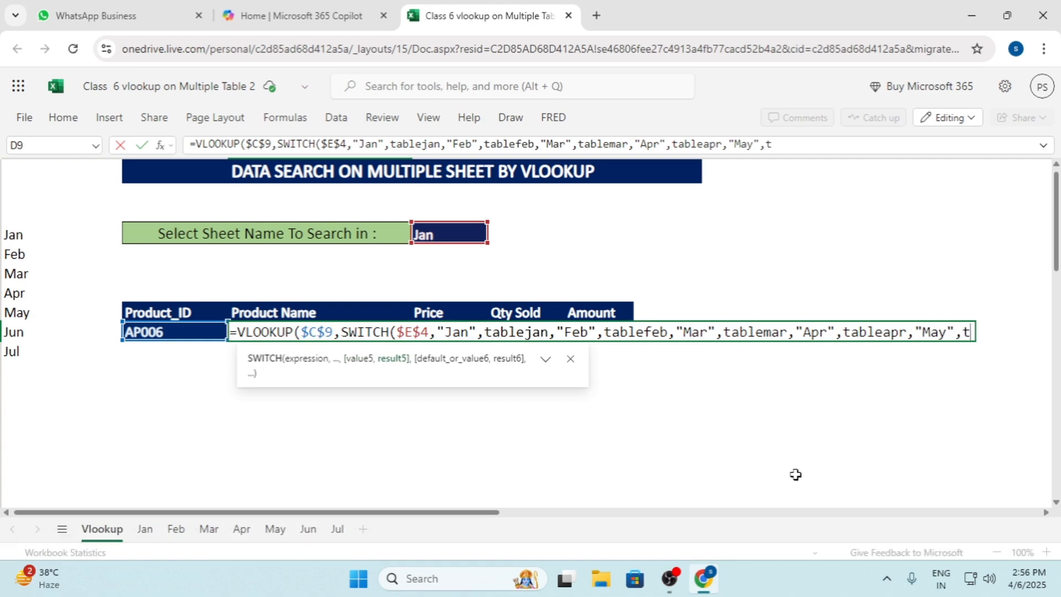
text(ablemay)
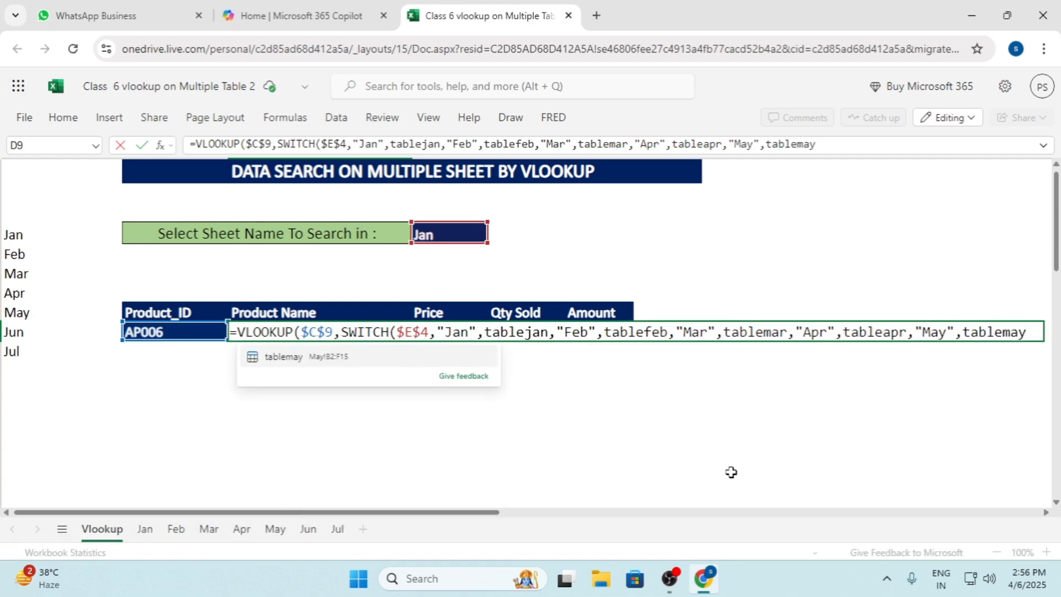
click(322, 360)
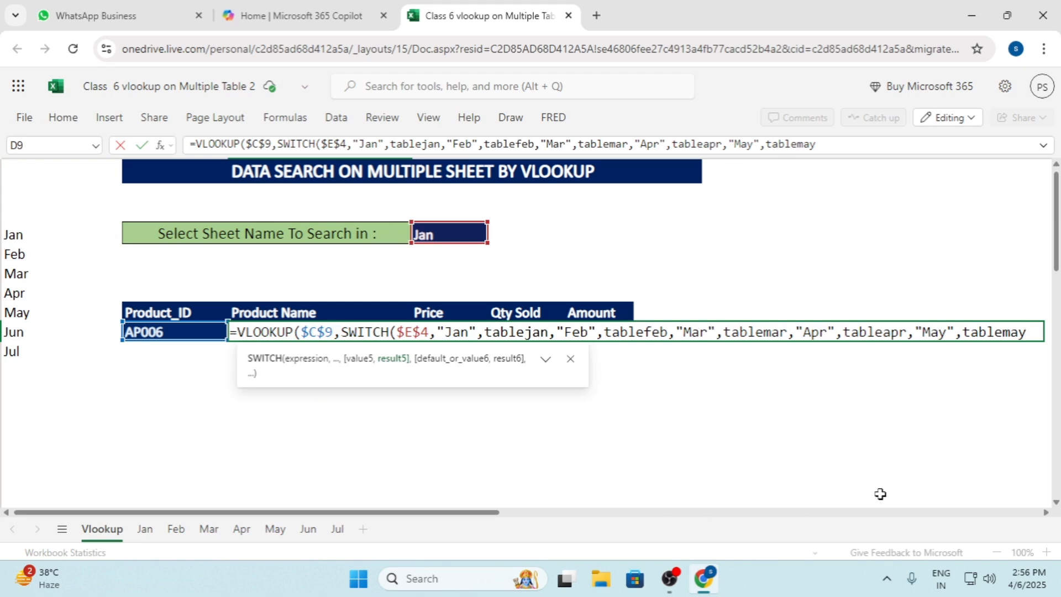
Add "Jun" in quotation marks as the sixth SWITCH value, with tablejun as its result
text(,")
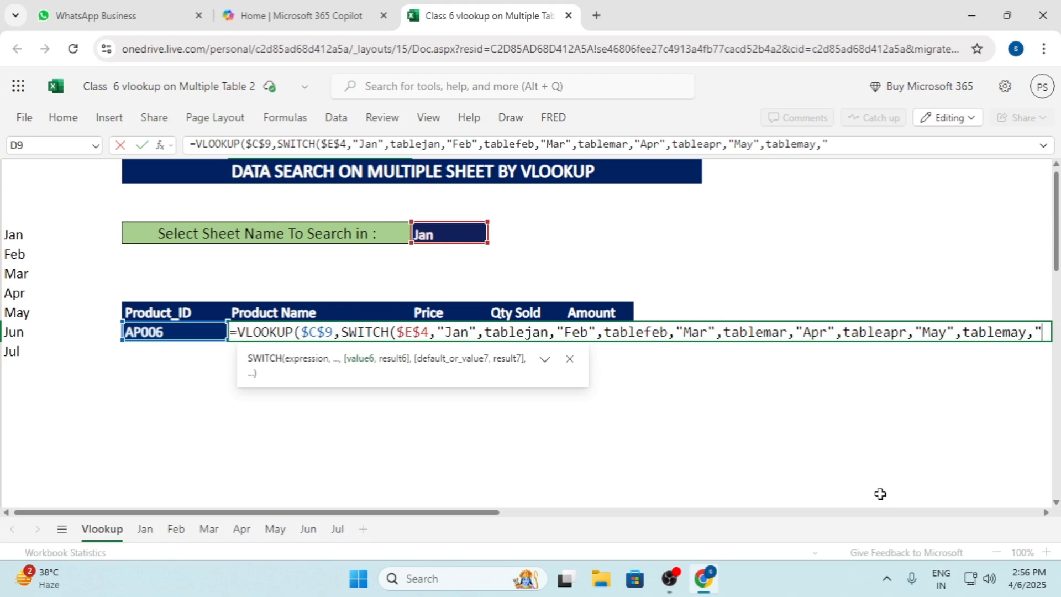
text(Ju)
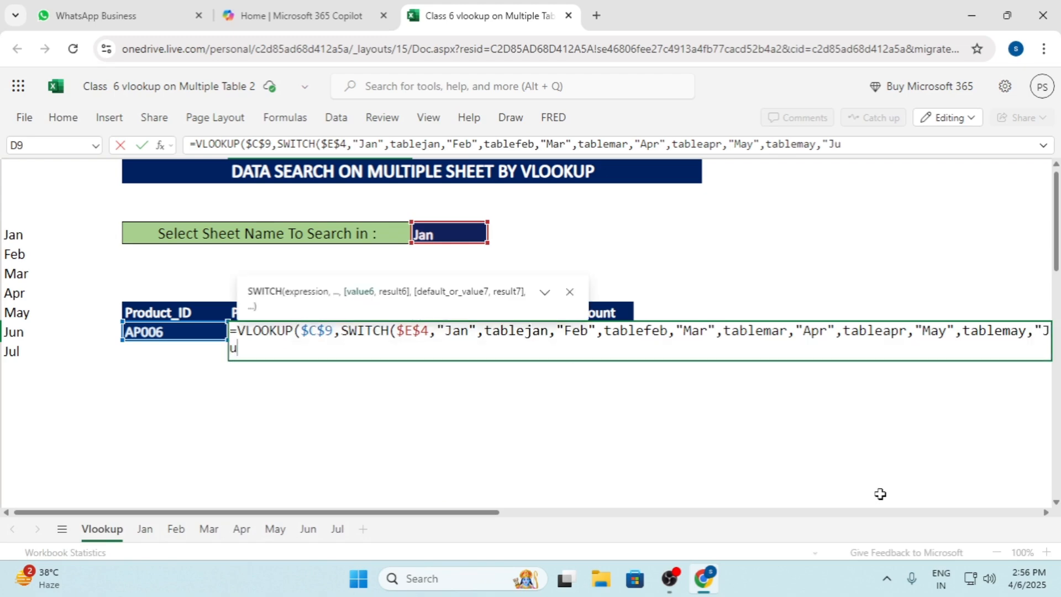
text(n")
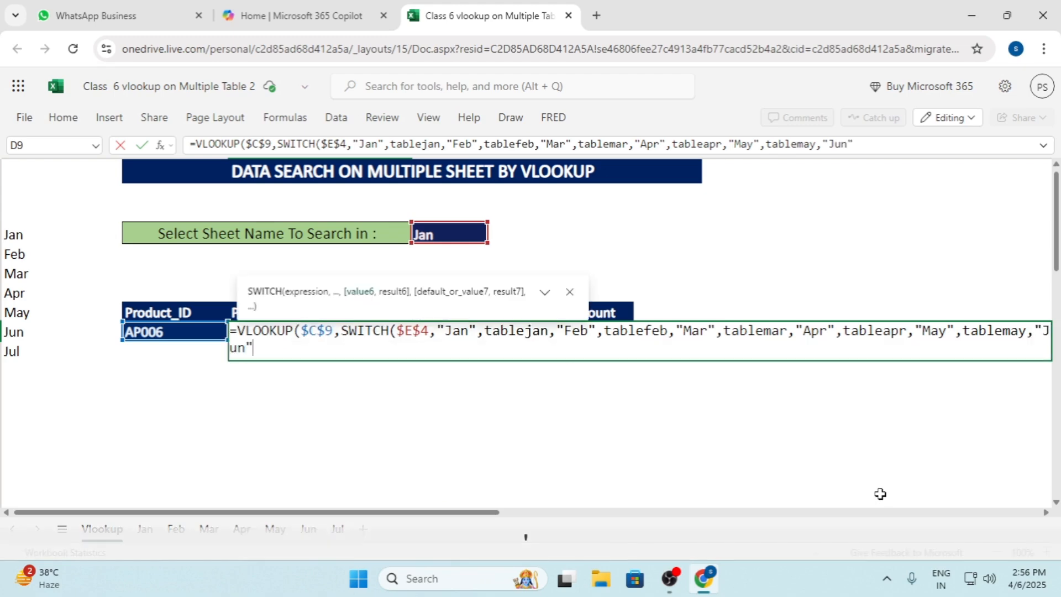
text(,)
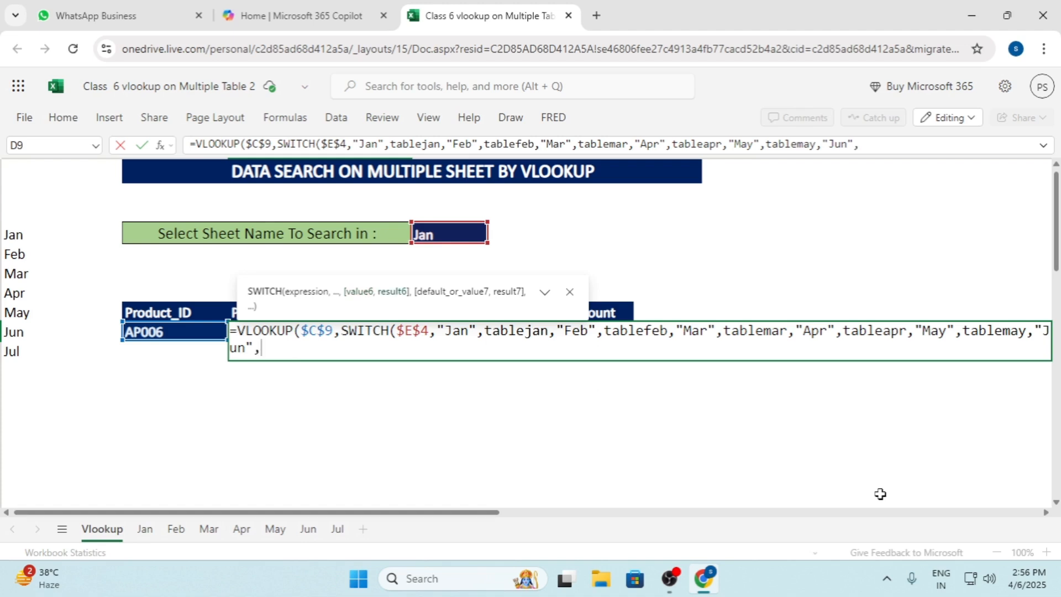
text(tablejun)
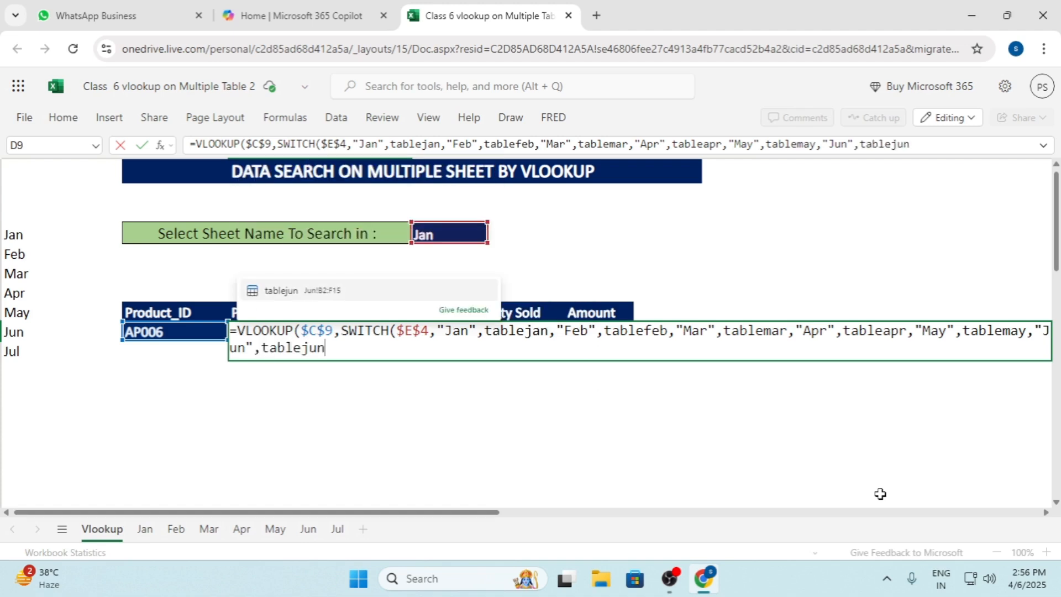
key(BackSpace)
key(BackSpace)
key(BackSpace)
key(BackSpace)
key(BackSpace)
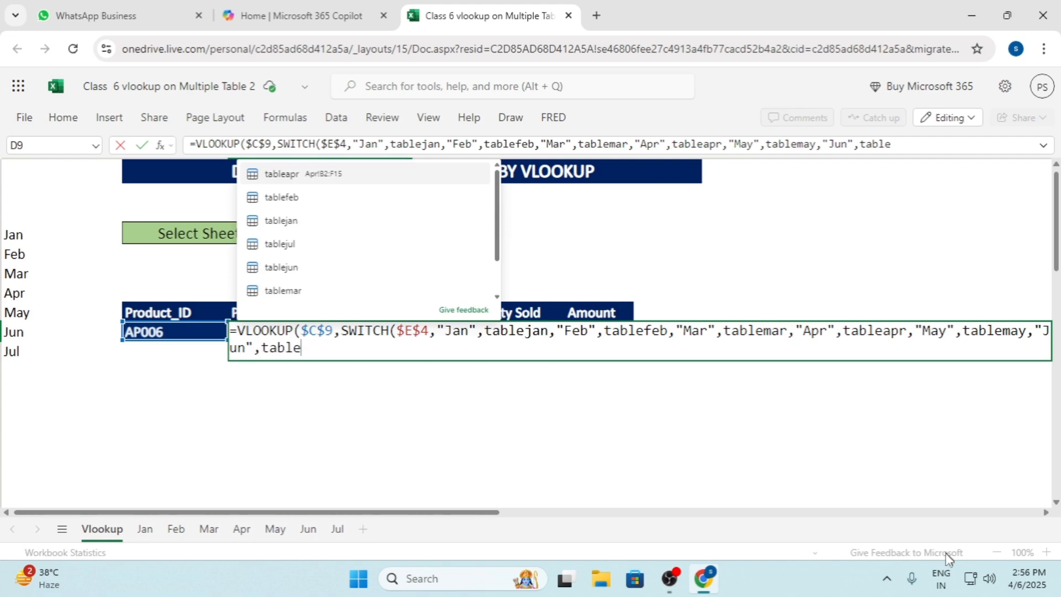
text(le)
click(325, 268)
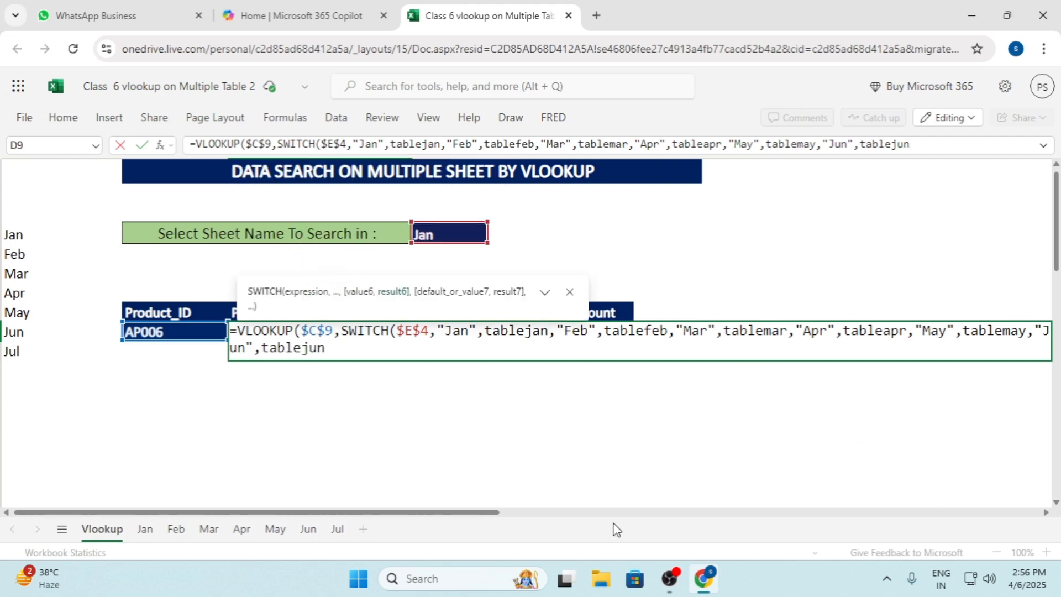
Add "Jul" in quotation marks as the seventh SWITCH value, with tablejul as its result
text(,"Jul)
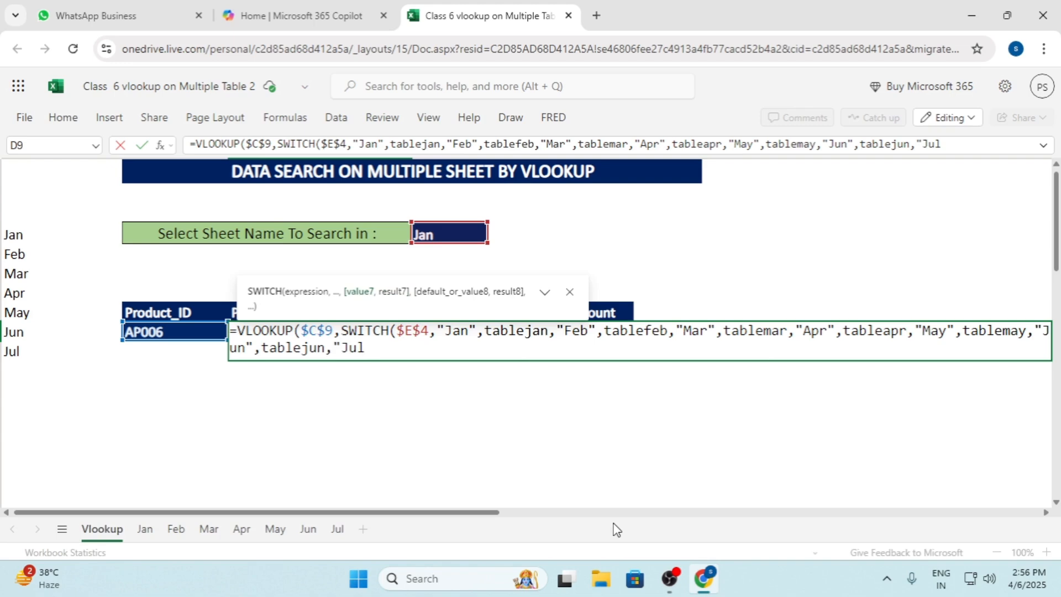
text(",table)
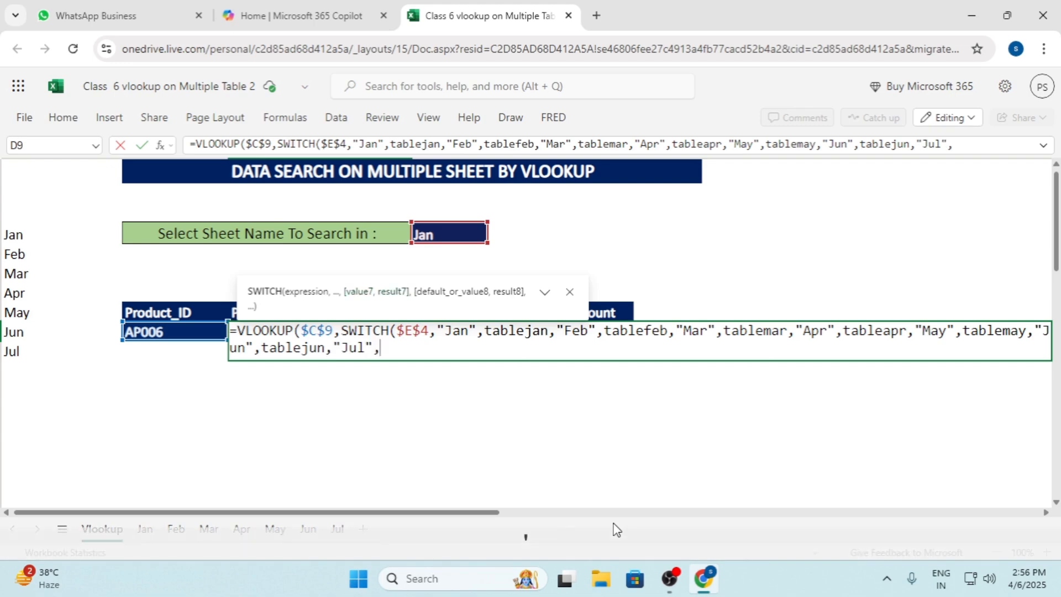
text(jul)
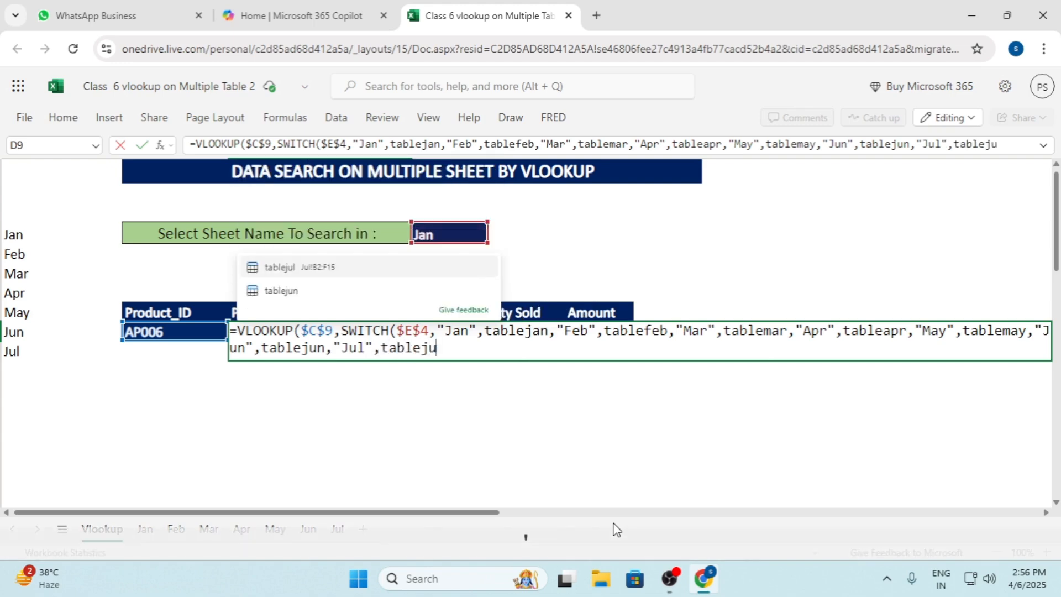
key(BackSpace)
key(BackSpace)
key(BackSpace)
key(BackSpace)
key(BackSpace)
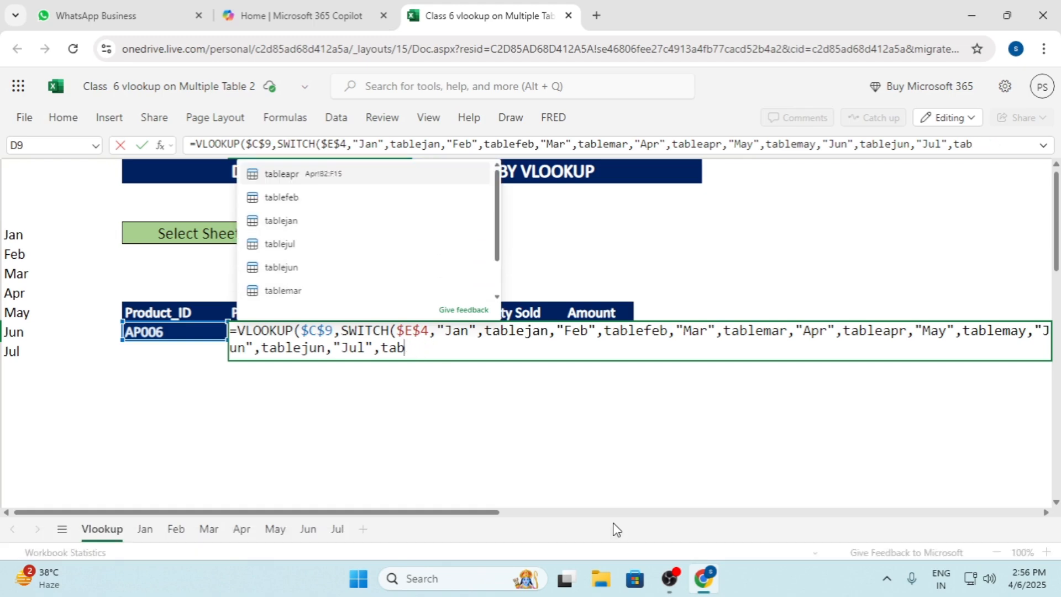
click(289, 246)
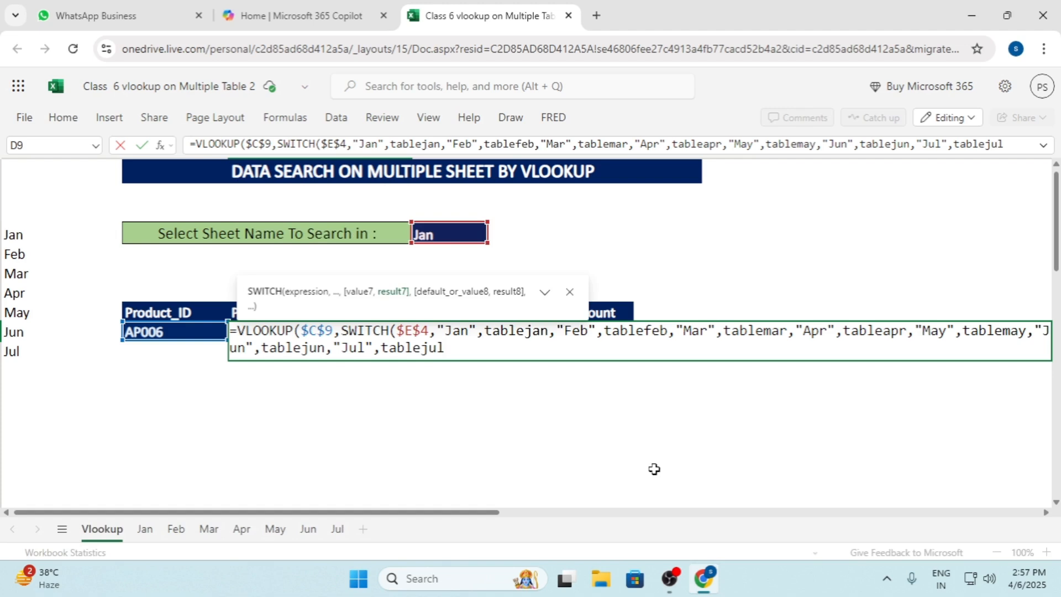
Close the SWITCH function after tablejul and continue to VLOOKUP's column index argument
text(),)
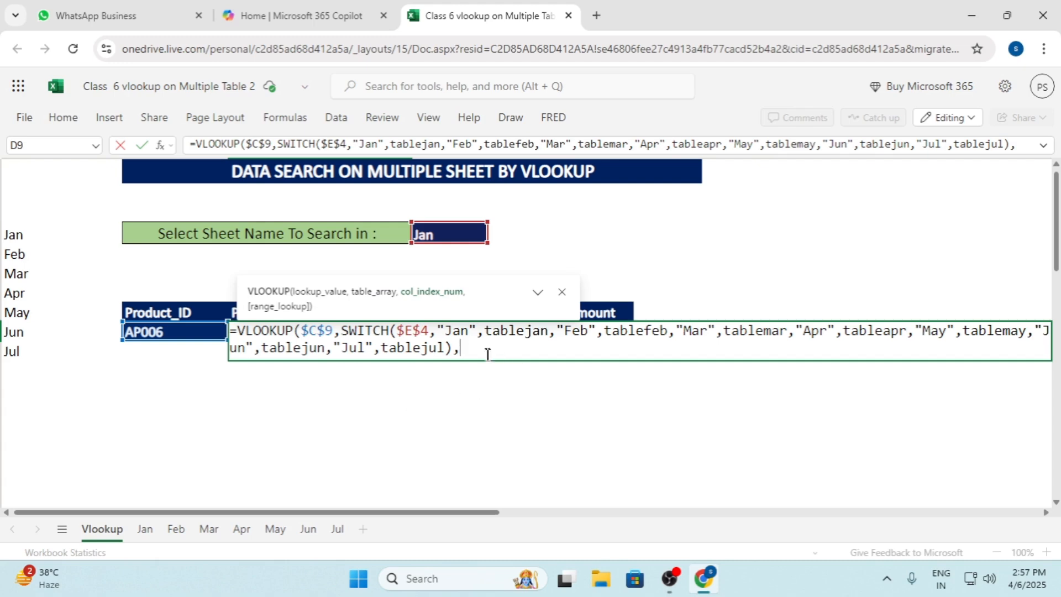
key(BackSpace)
key(BackSpace)
text(,)
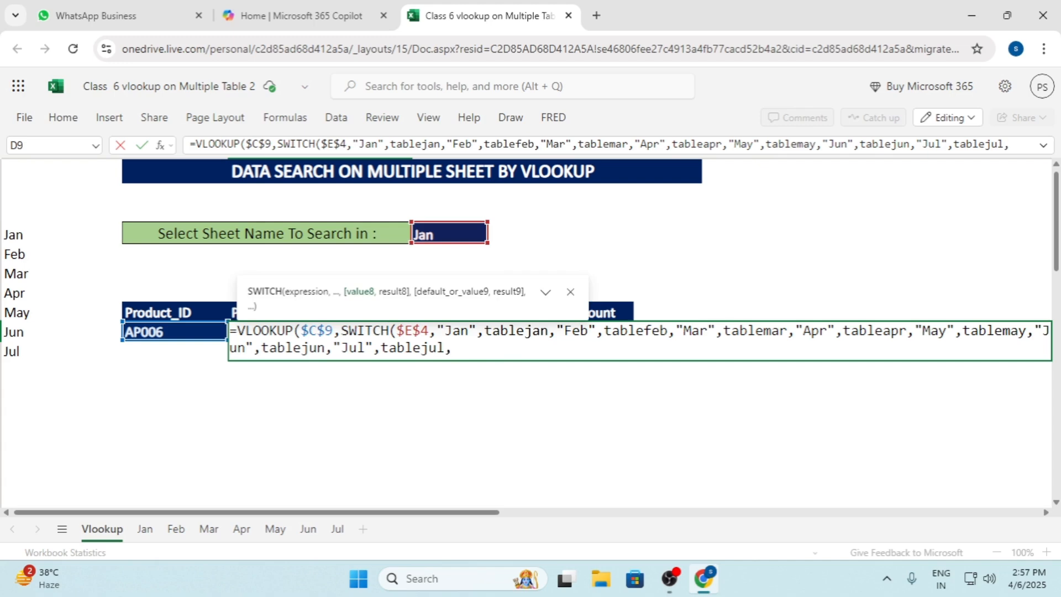
key(BackSpace)
text(),)
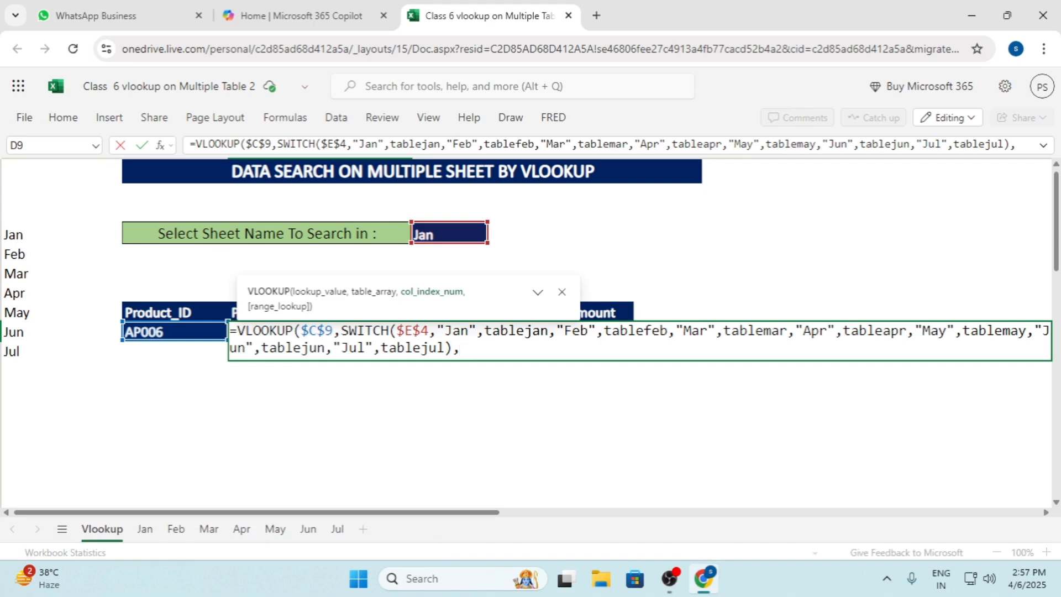
text(c)
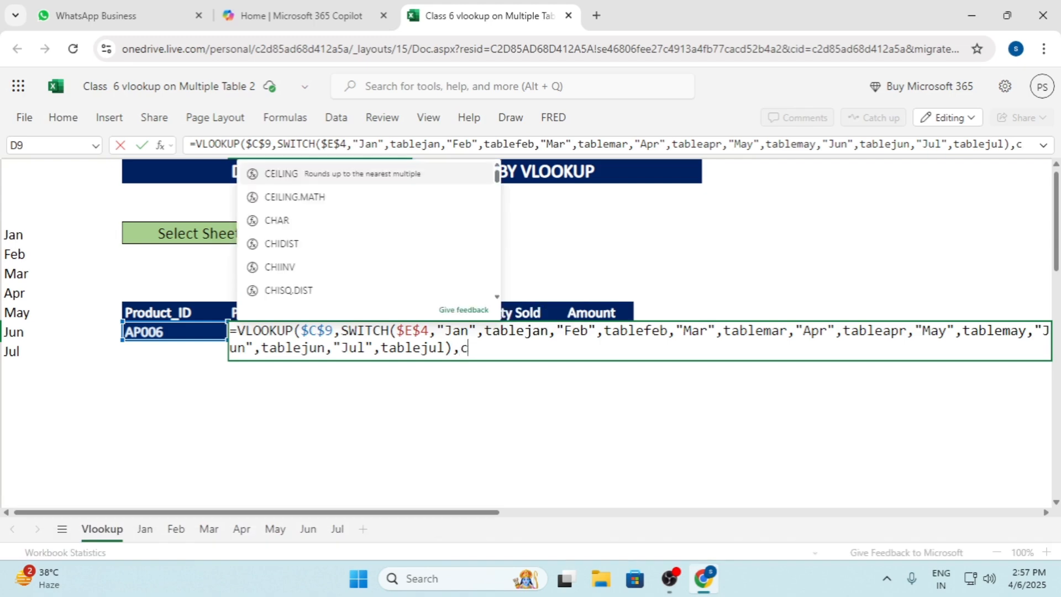
text(olu)
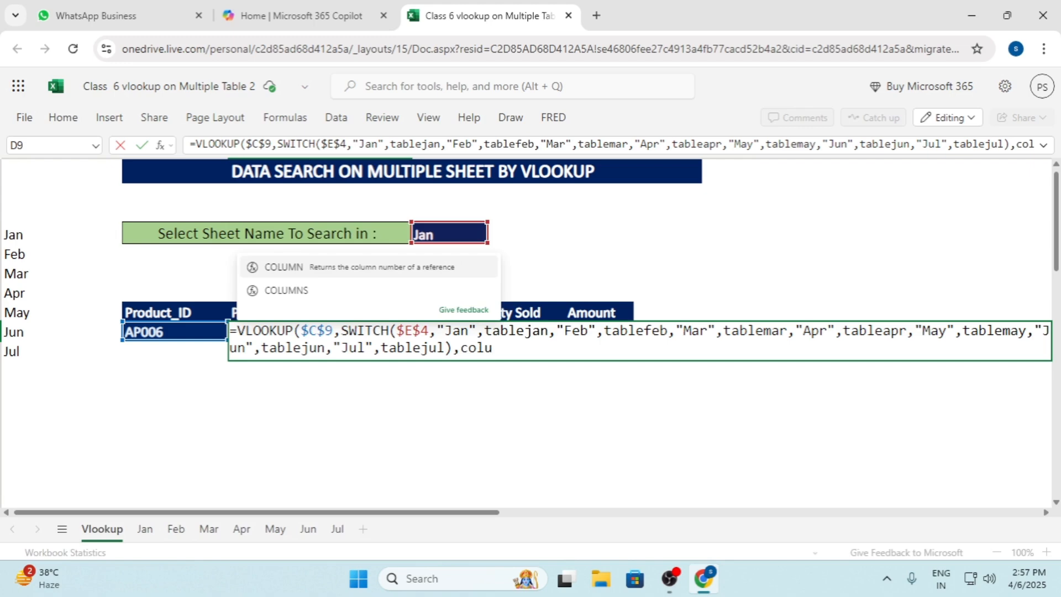
Use COLUMNS over the range $C$8:D8 as the column index, locking only the range's first cell
double_click(296, 290)
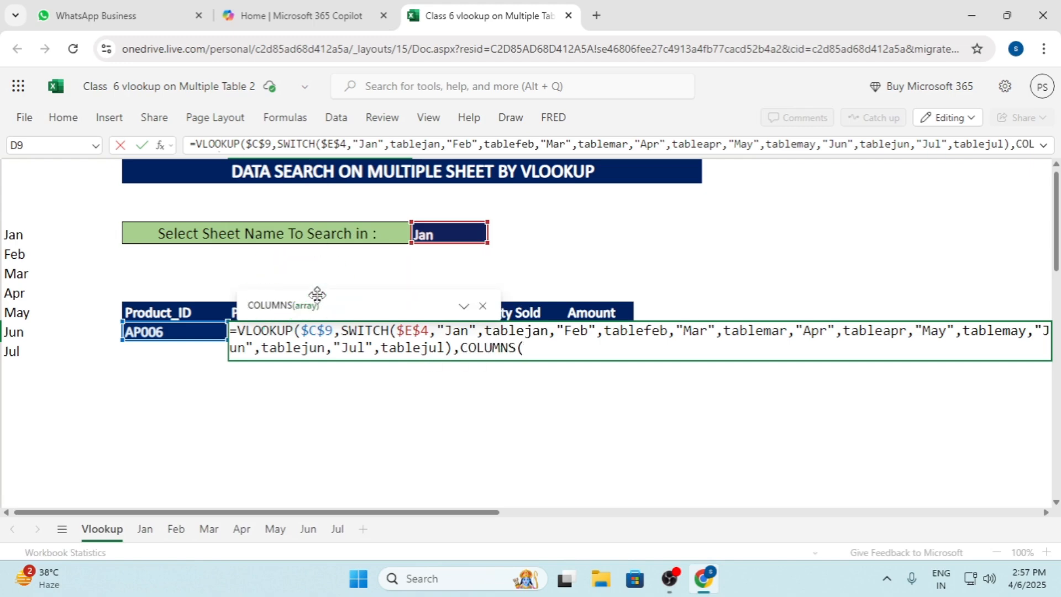
drag(159, 310, 234, 310)
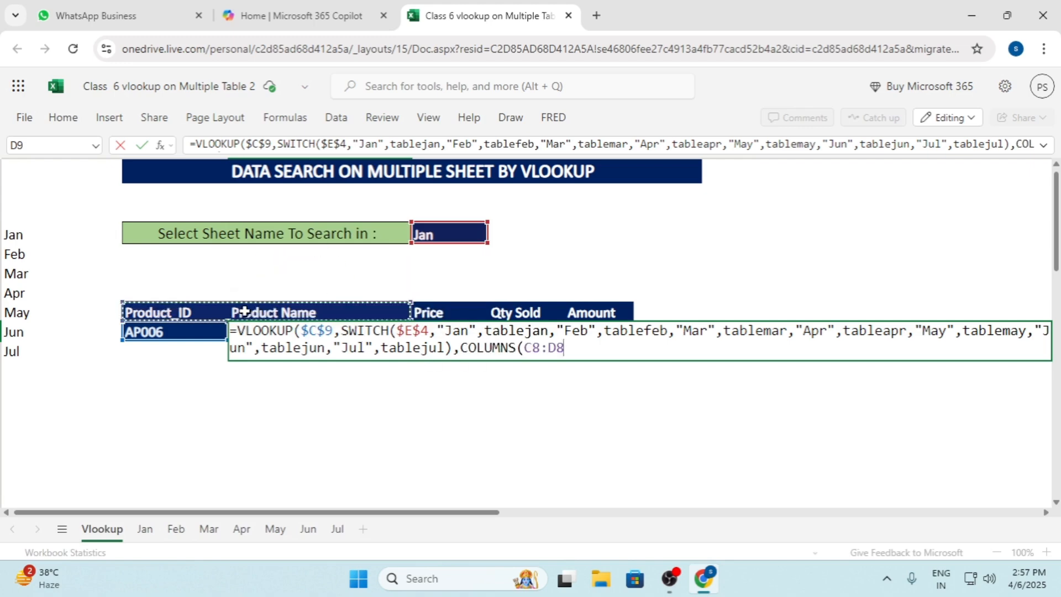
drag(542, 348, 535, 348)
click(524, 348)
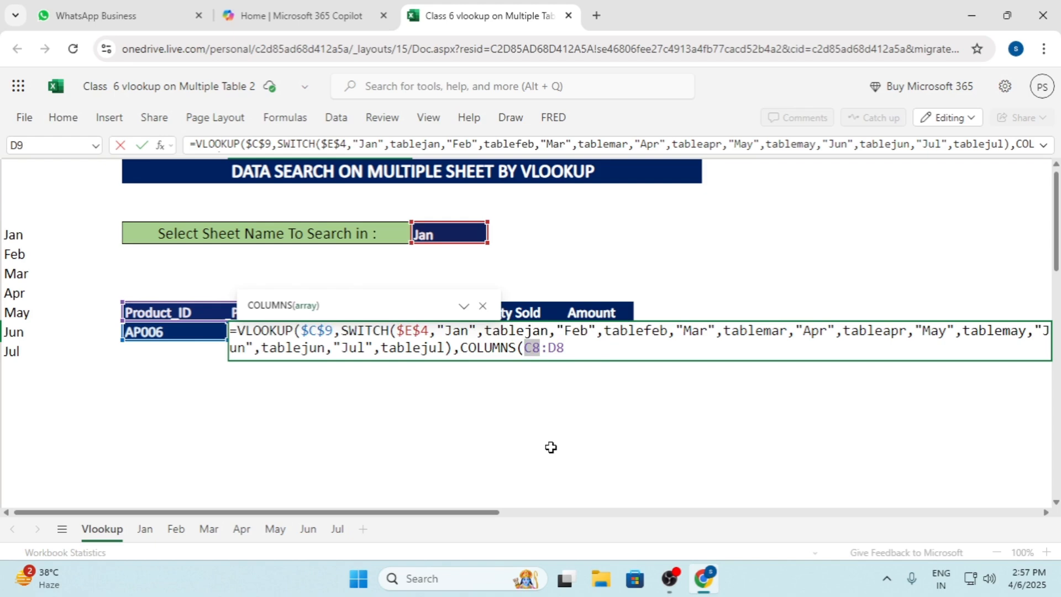
key(F4)
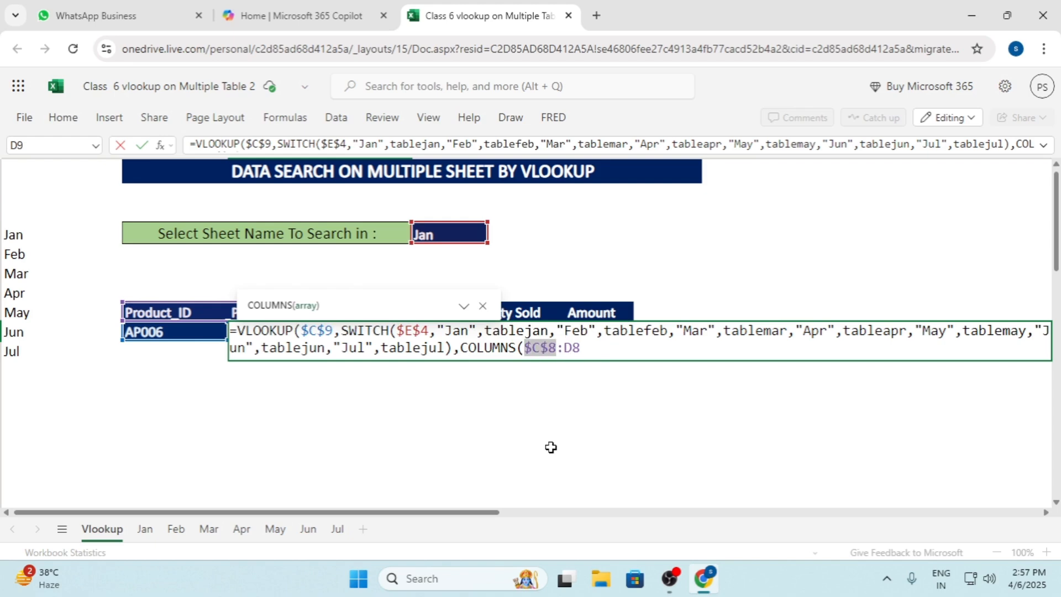
click(590, 347)
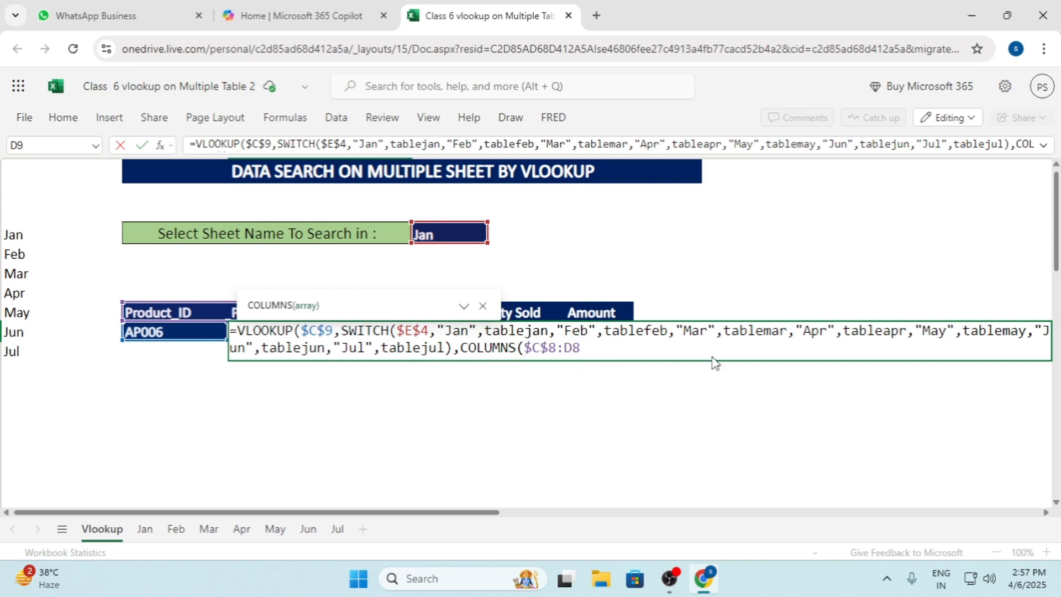
Close the COLUMNS function, set the VLOOKUP match type to 0, and commit the formula in D9
text(),)
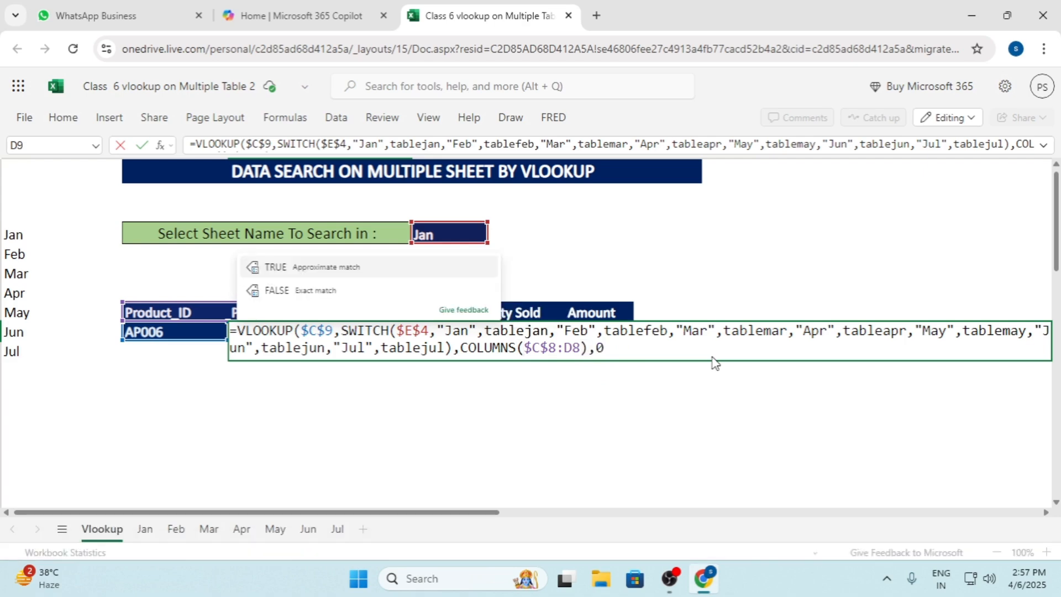
text(0))
key(Return)
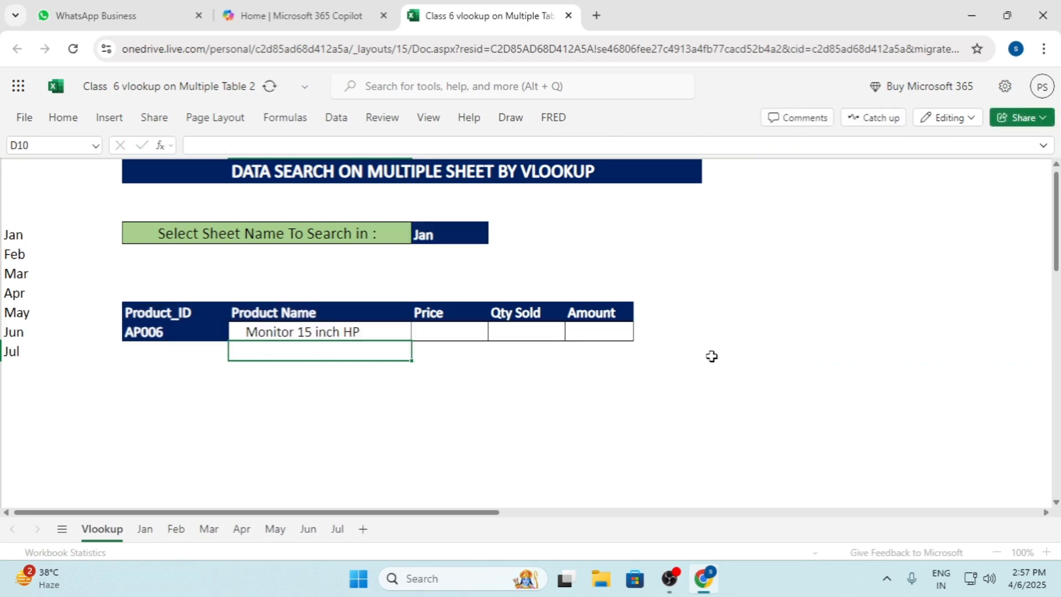
Fill the Product Name formula across the Price, Qty Sold and Amount cells of the same row
click(370, 332)
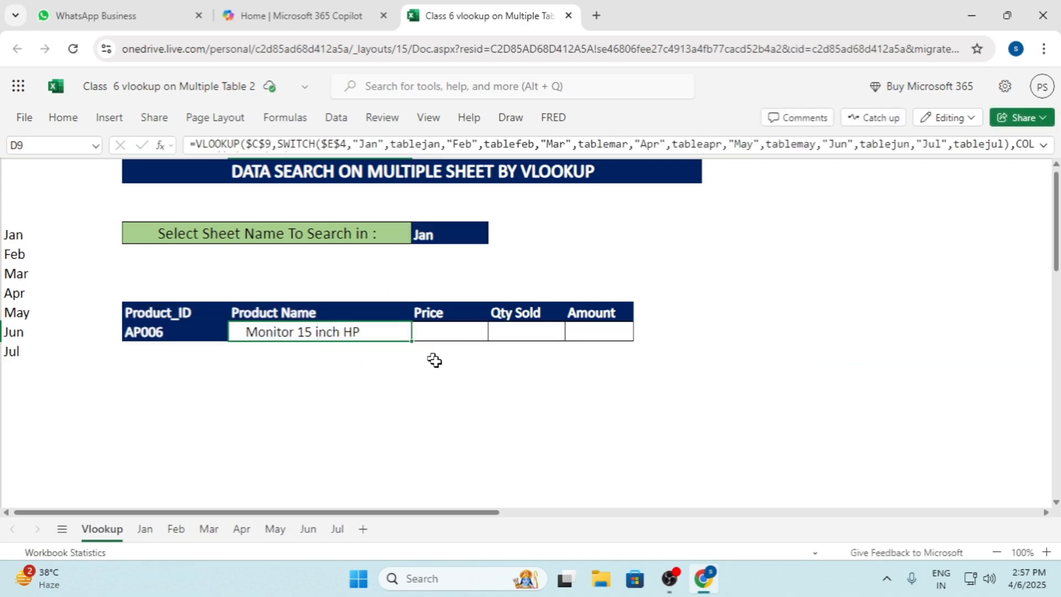
key(ctrl)
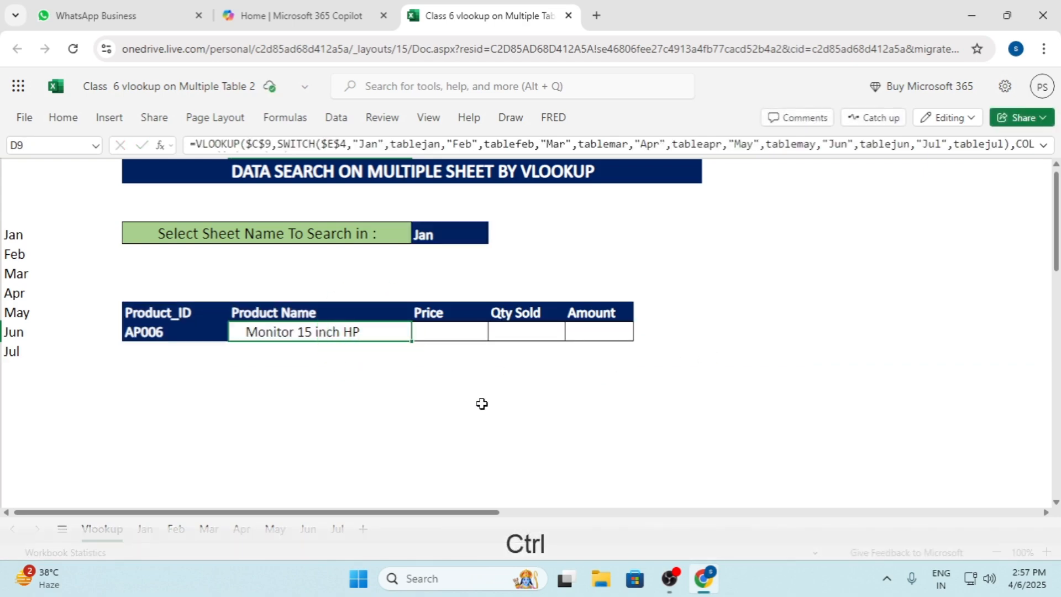
drag(411, 341, 587, 339)
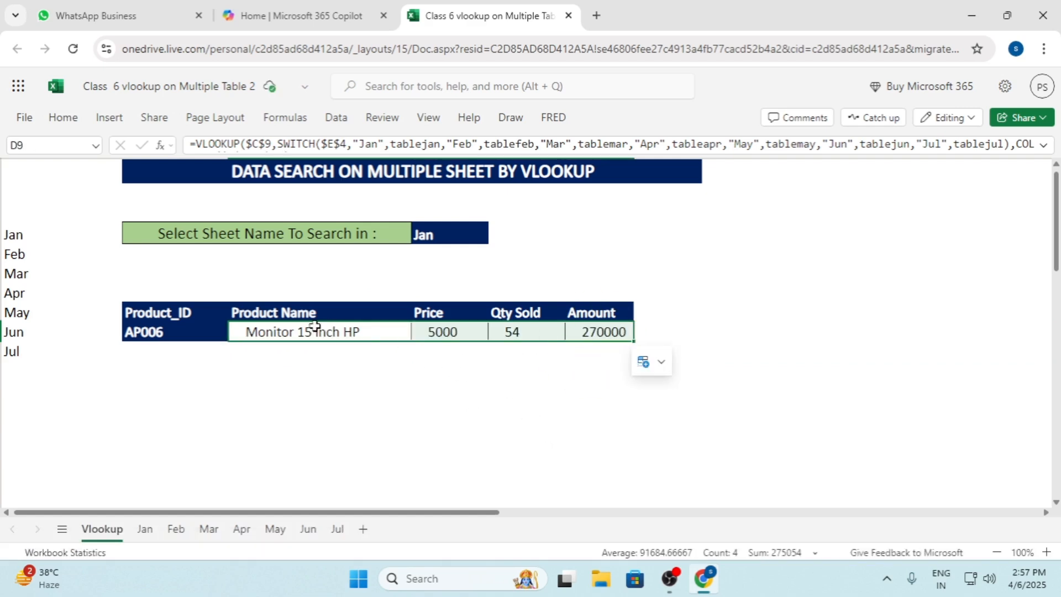
Choose Feb as the sheet name to search in to test the lookup
click(196, 330)
click(479, 233)
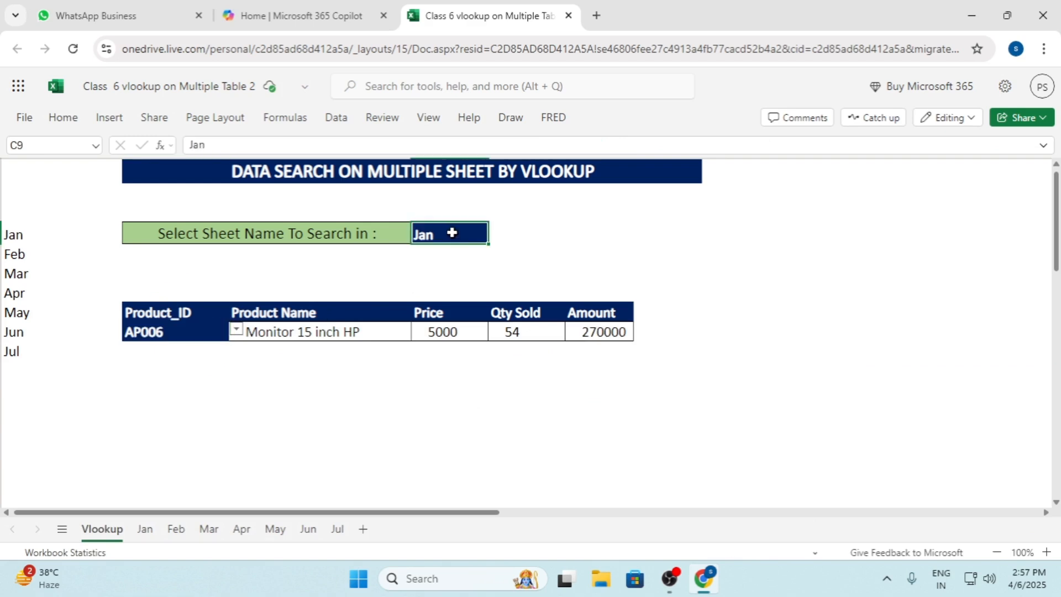
click(497, 232)
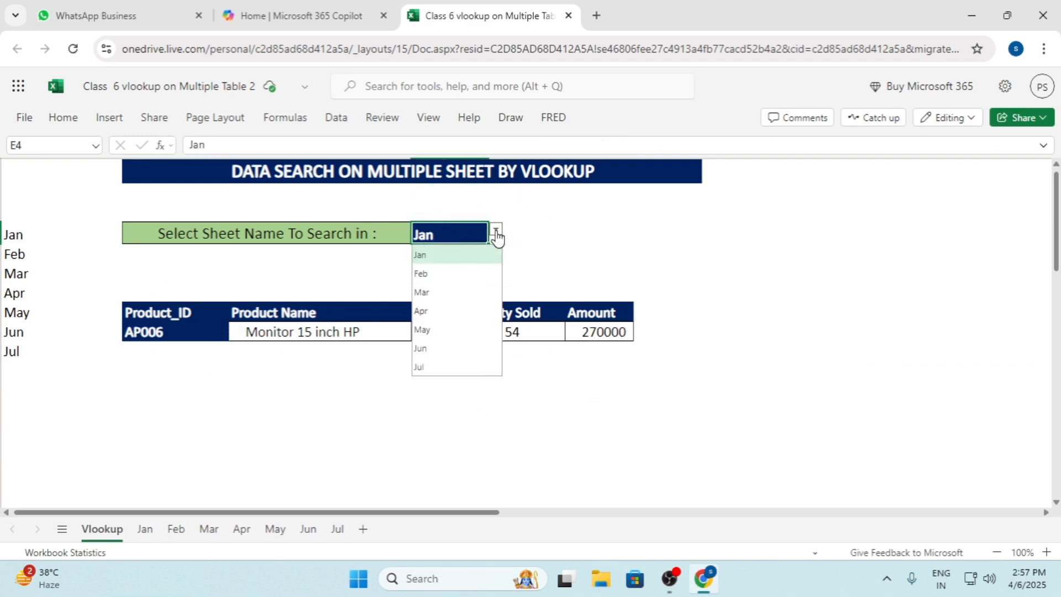
click(463, 275)
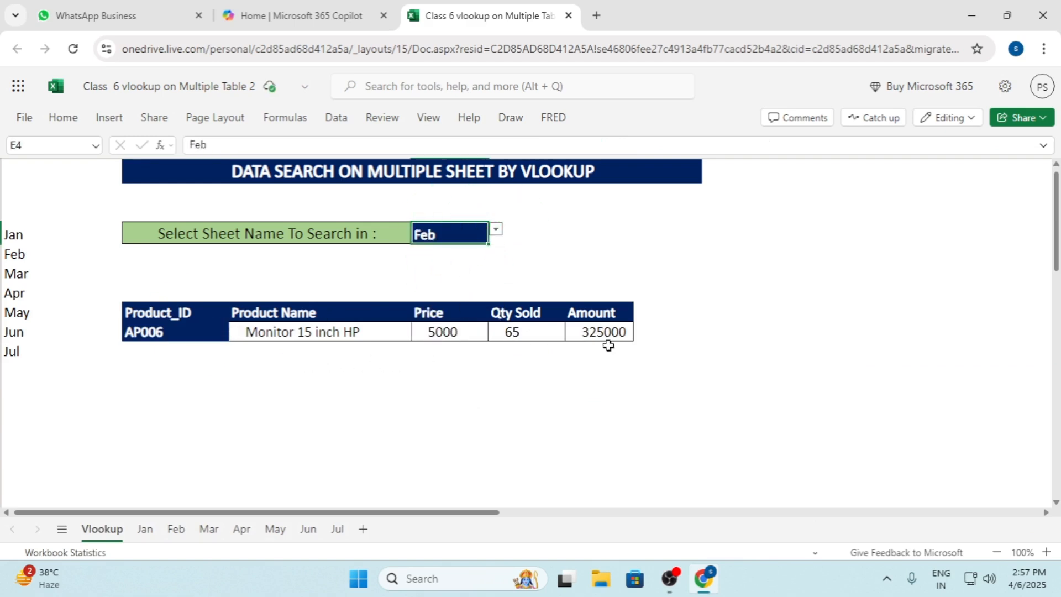
Choose AP003 as the Product_ID and review the lookup inputs and the Product Name formula
click(169, 333)
click(236, 330)
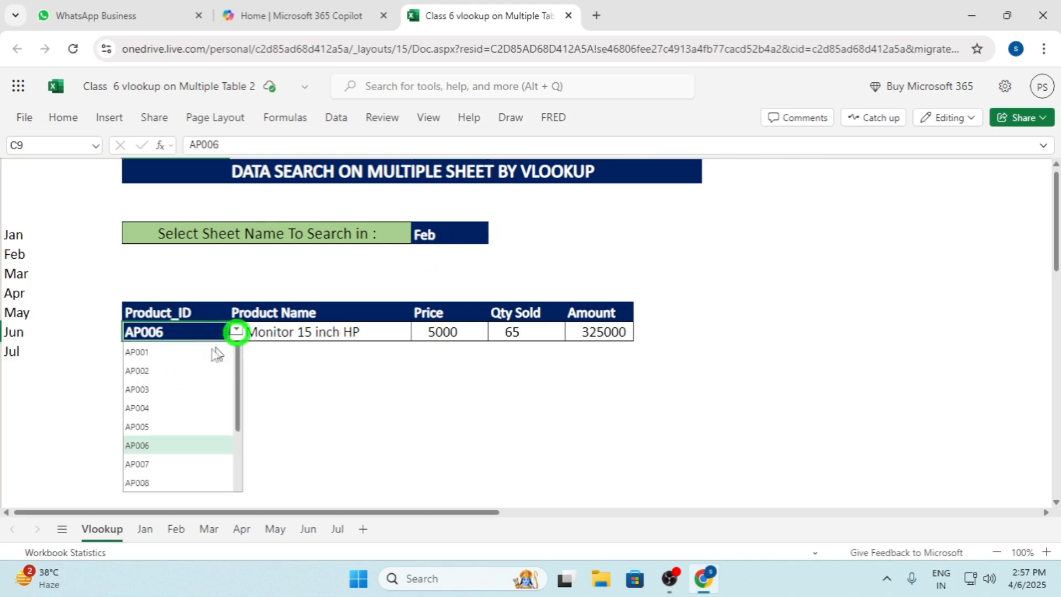
click(162, 391)
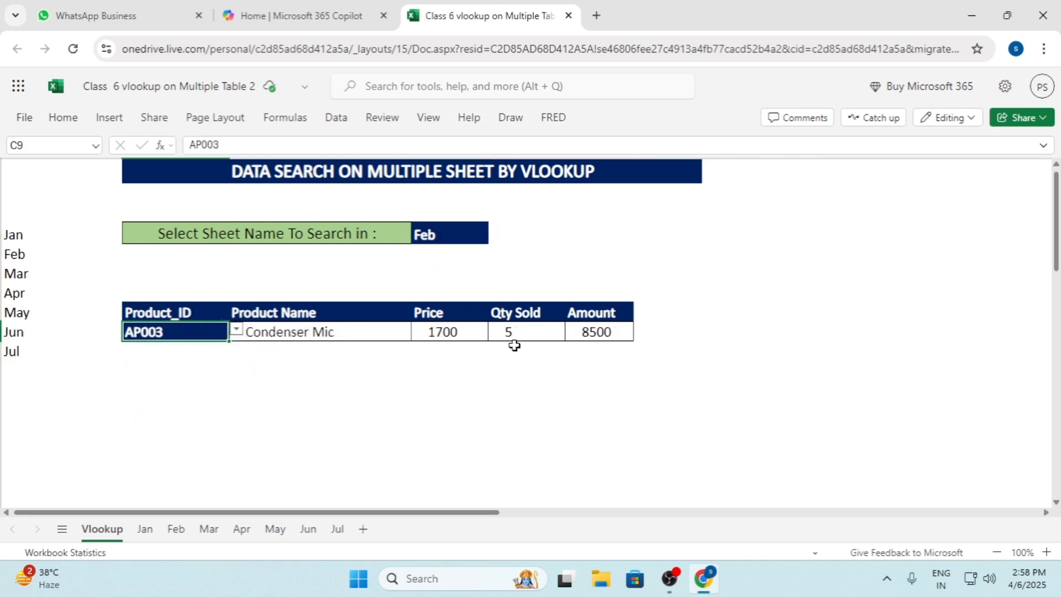
click(443, 234)
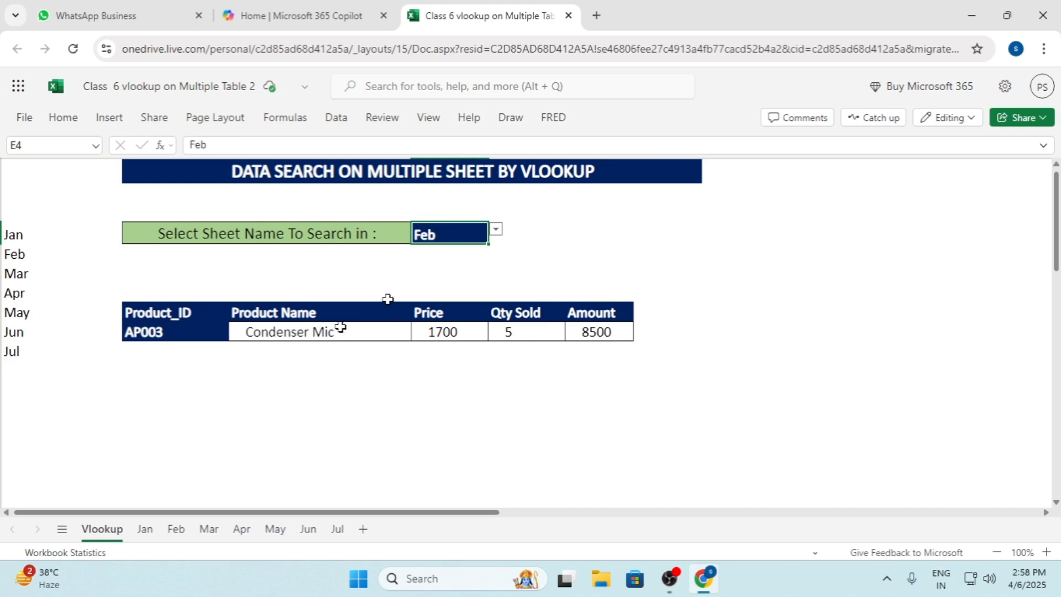
click(147, 332)
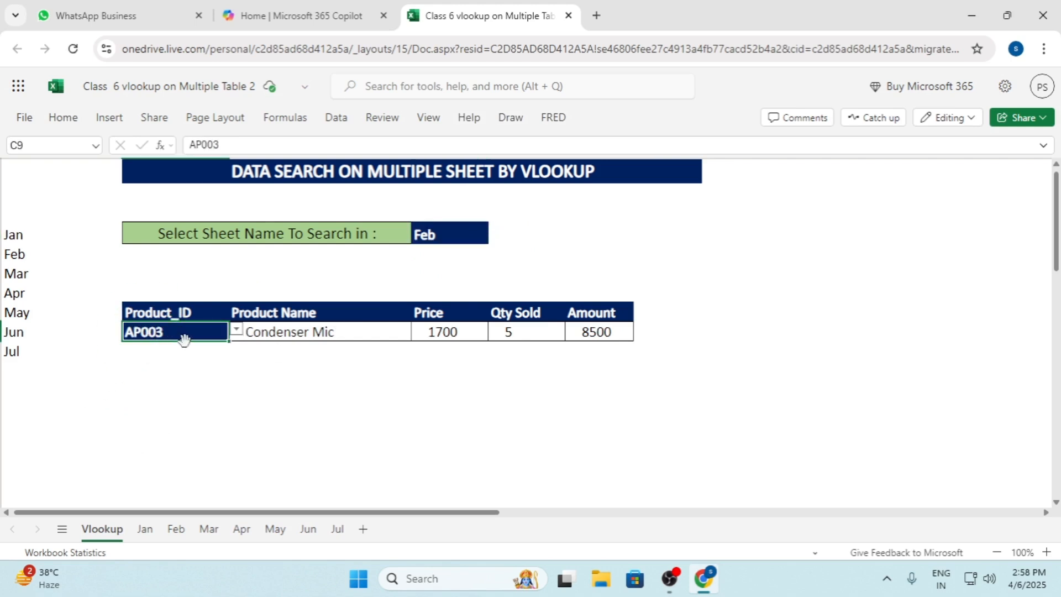
click(282, 337)
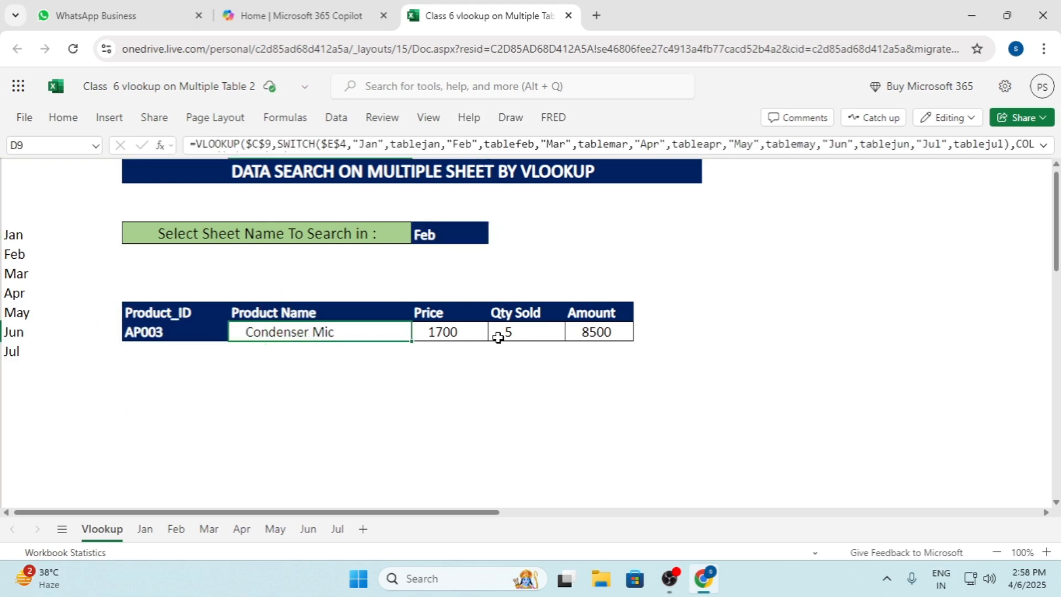
Copy the AP003 row from the Feb sheet and paste it at D11 of the Vlookup sheet for comparison
click(176, 530)
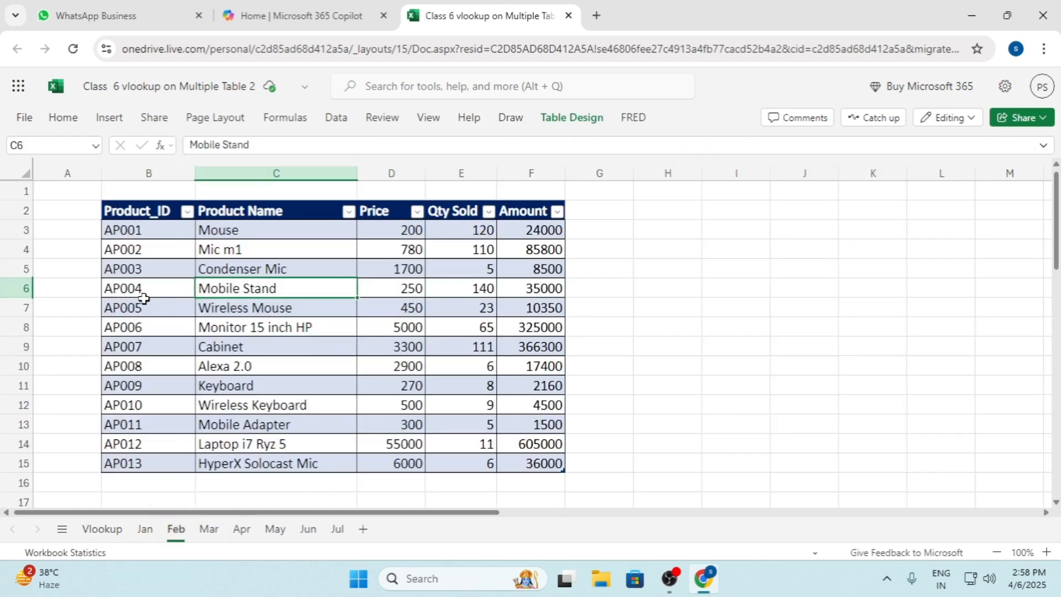
click(140, 267)
drag(142, 268, 523, 268)
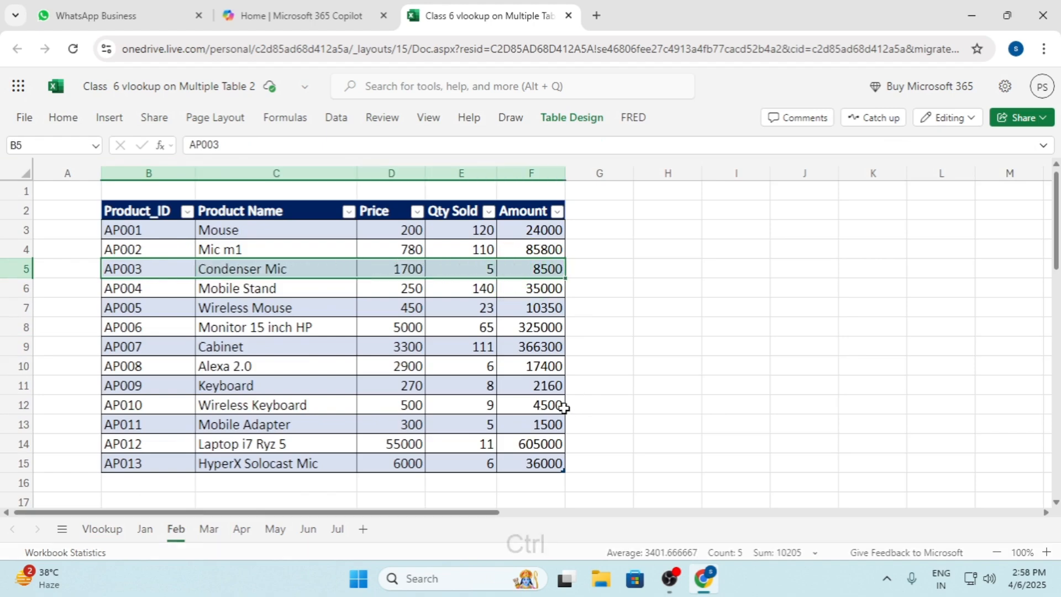
key(ctrl+c)
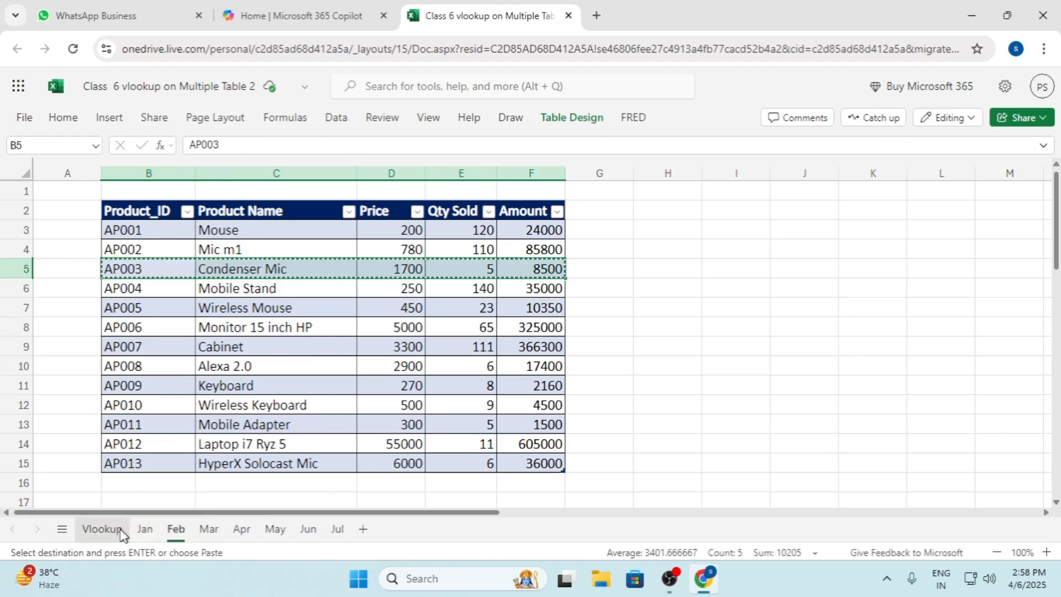
click(121, 530)
click(279, 368)
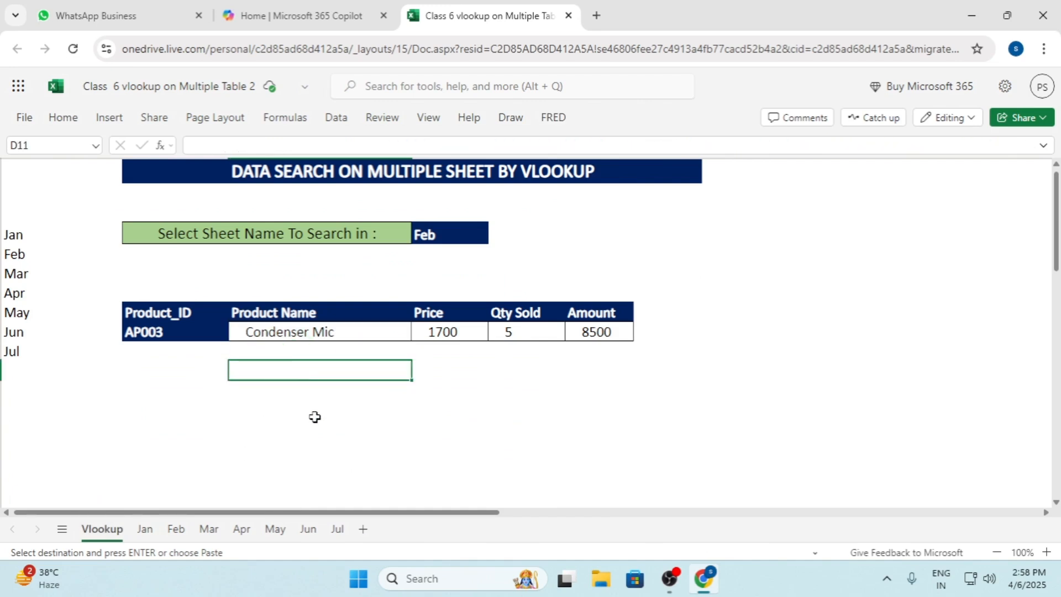
key(ctrl+v)
click(478, 416)
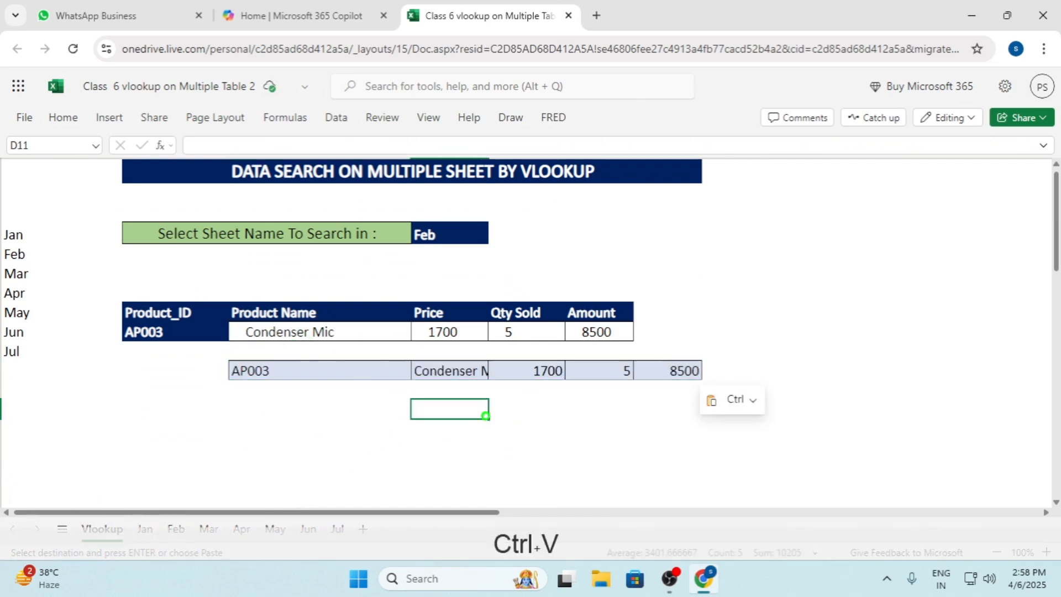
drag(267, 367, 652, 370)
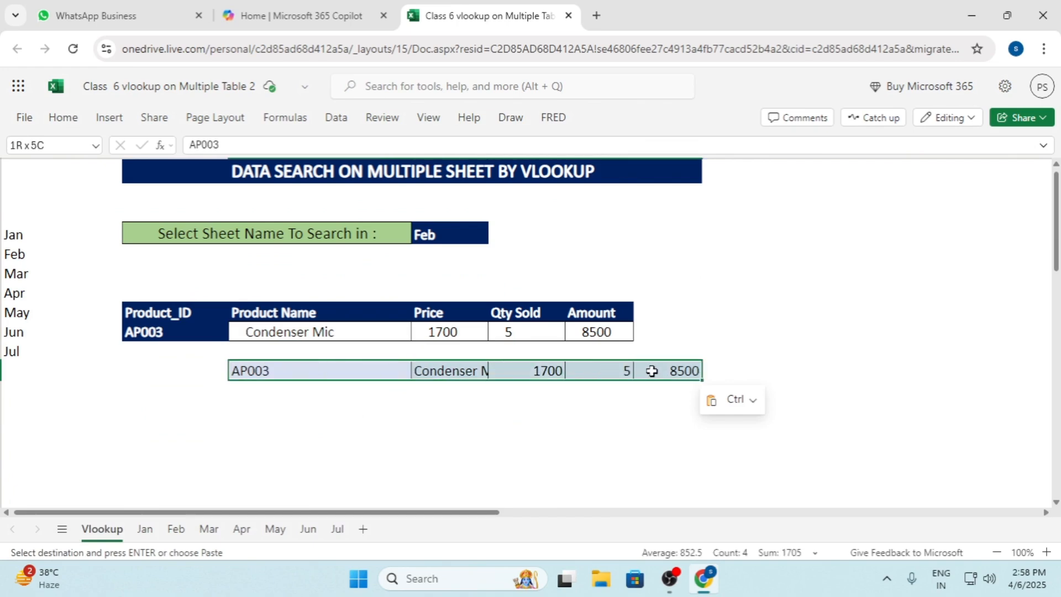
click(227, 369)
click(246, 367)
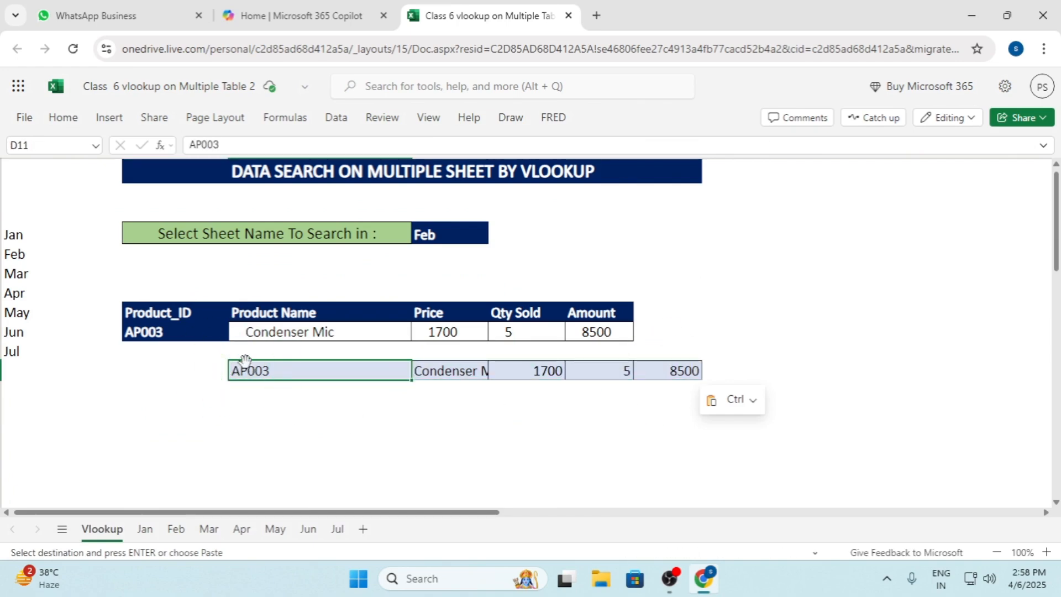
drag(246, 360, 209, 362)
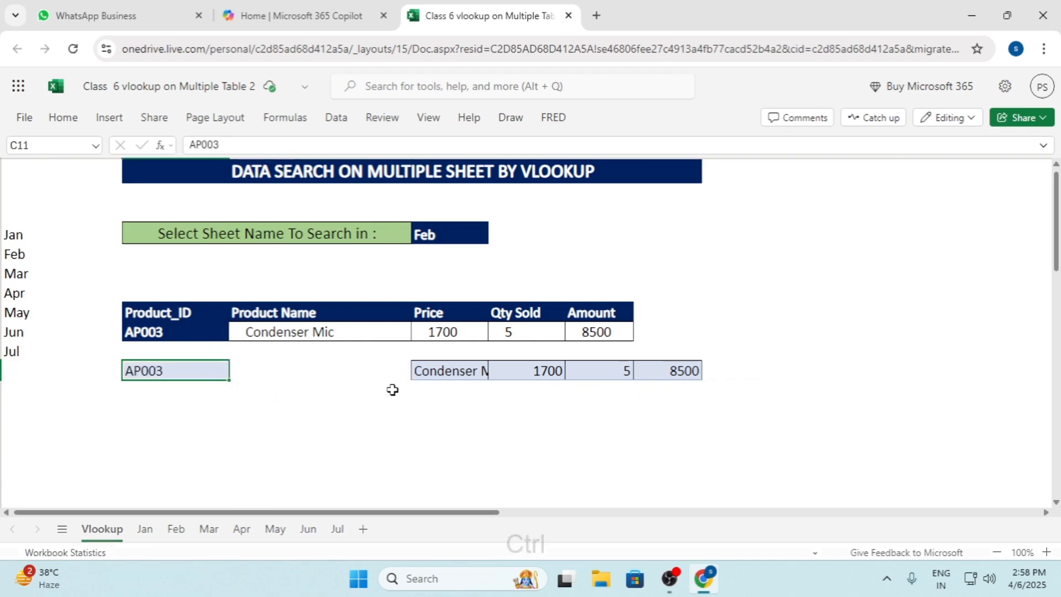
key(ctrl+z)
Move the whole pasted AP003 row to start at C10, directly beneath the lookup result row
drag(237, 369, 655, 369)
click(289, 363)
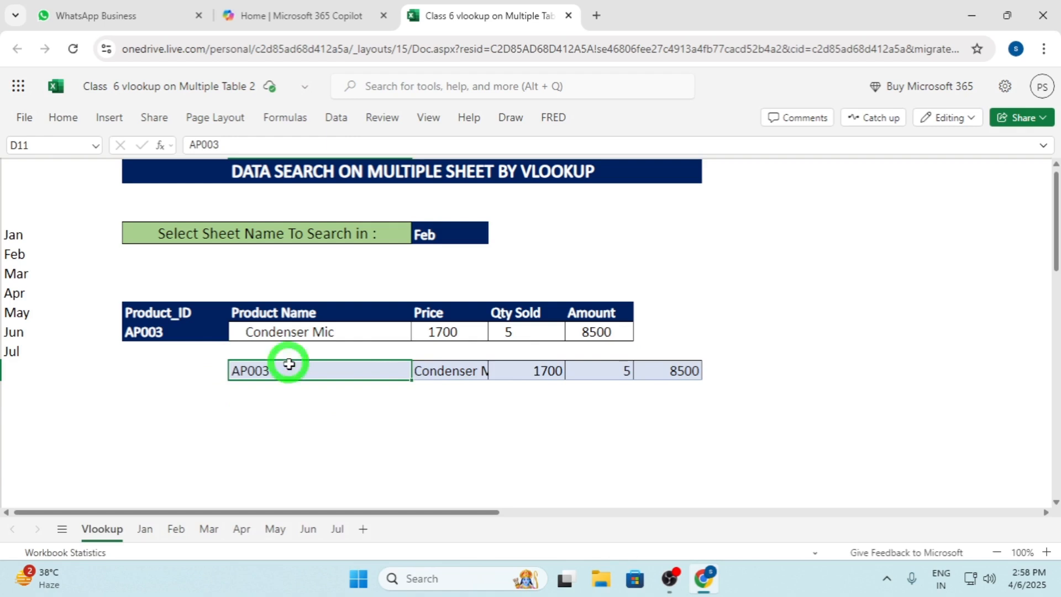
drag(288, 364, 671, 369)
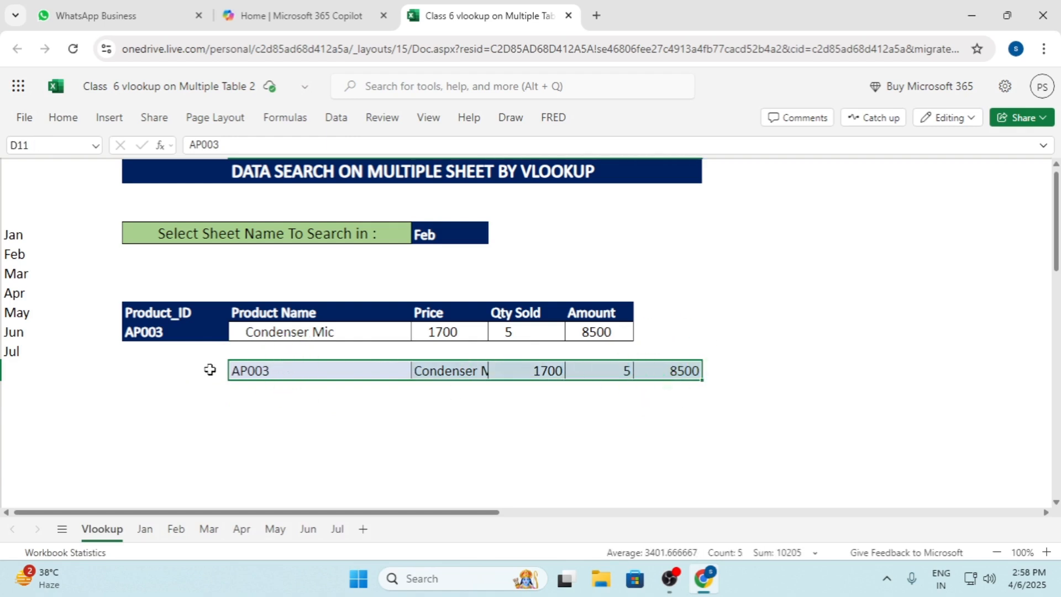
drag(227, 364, 122, 348)
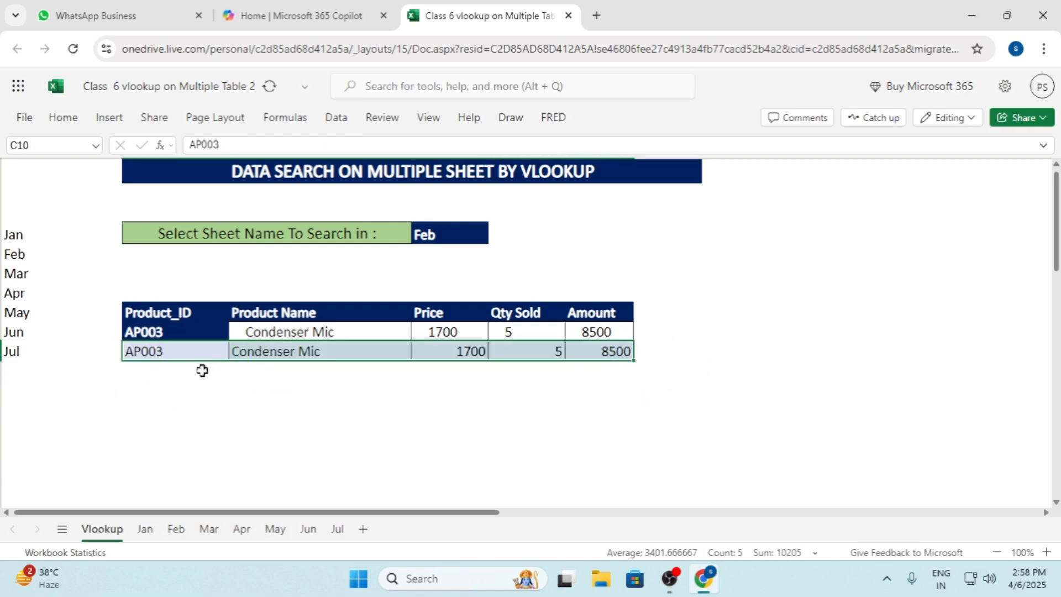
Compare the copied Feb row's product ID, name, price and quantity with the lookup results above it
click(390, 367)
click(176, 356)
click(198, 333)
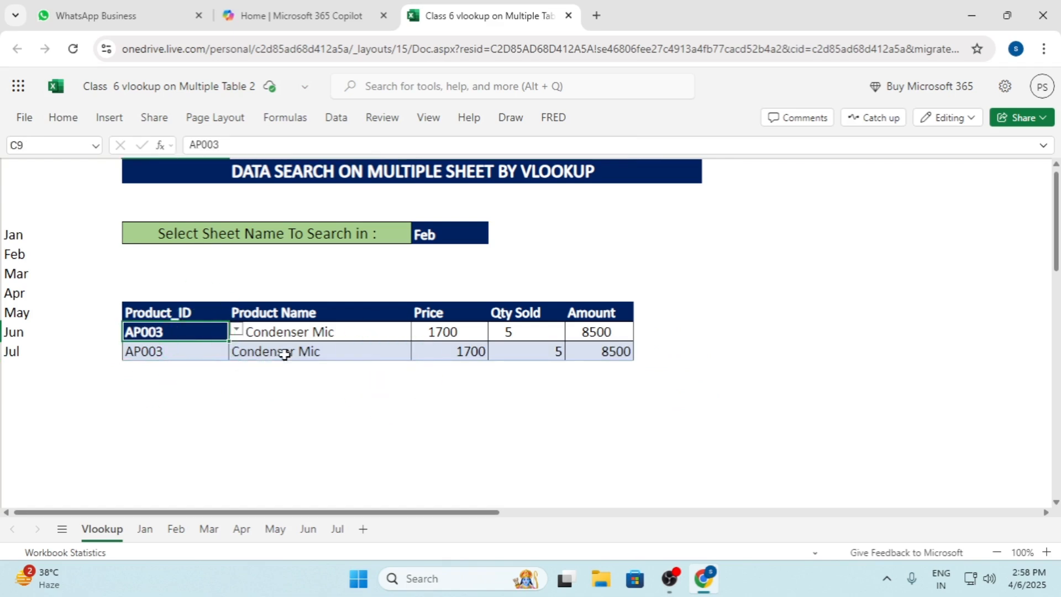
click(304, 356)
click(447, 358)
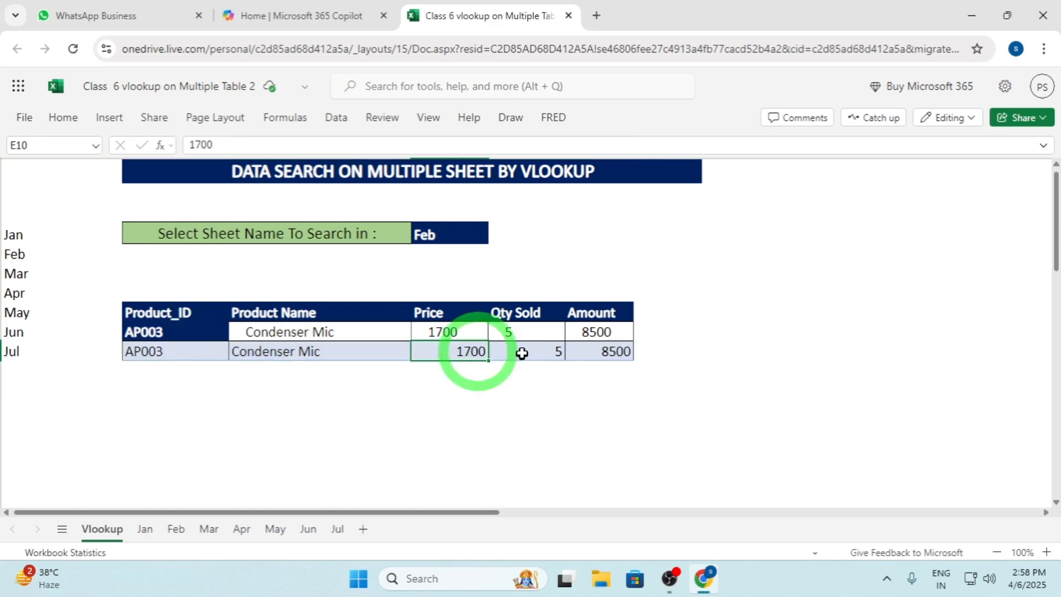
click(516, 353)
click(128, 358)
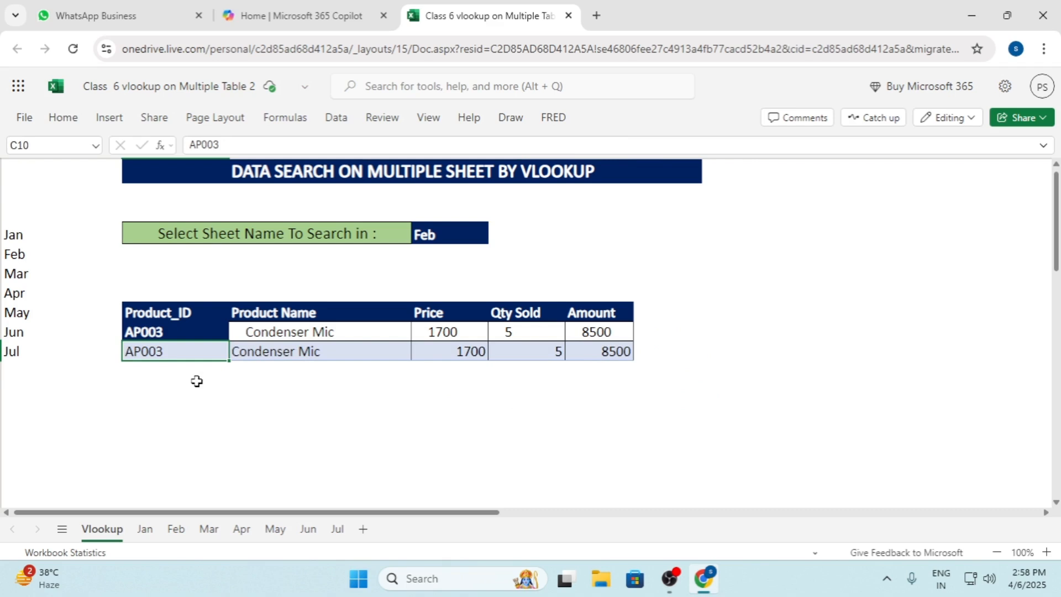
Undo the move and the paste of the AP003 comparison row to remove it from the Vlookup sheet
key(ctrl+z)
key(ctrl+z)
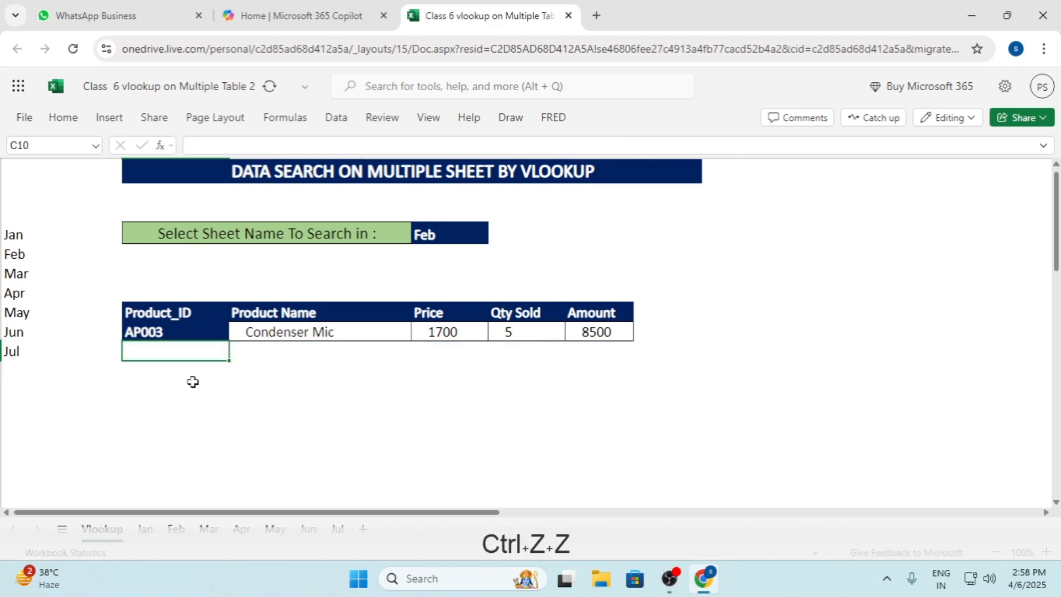
click(291, 378)
click(284, 332)
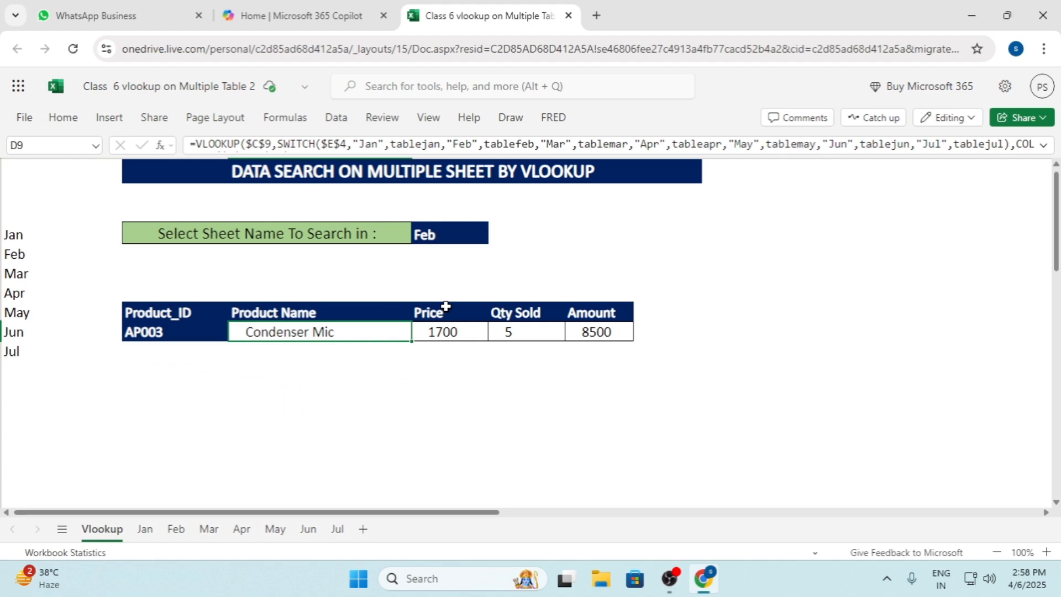
key(ctrl+y)
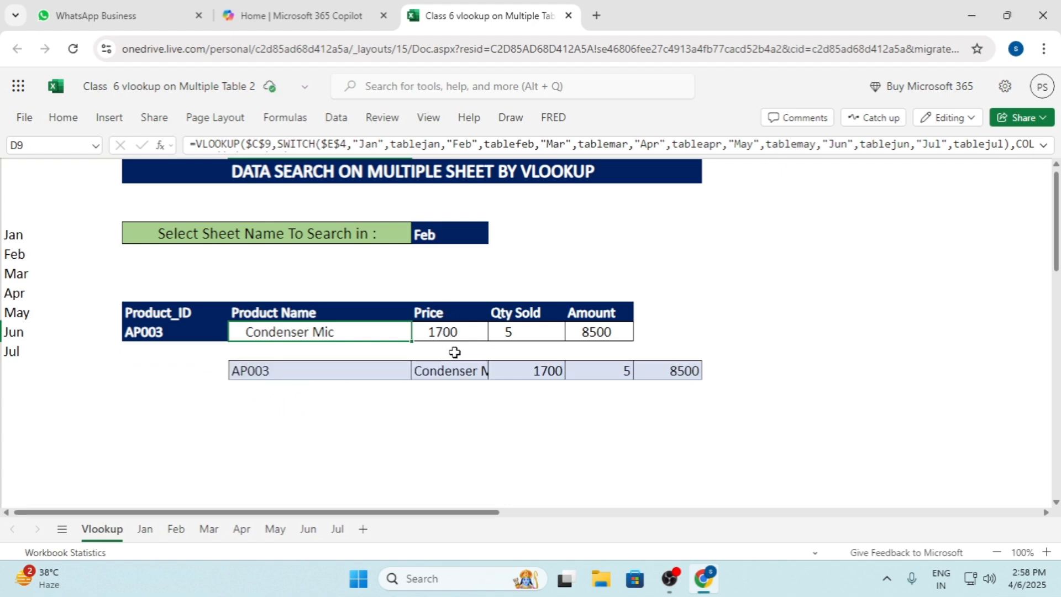
key(ctrl+z)
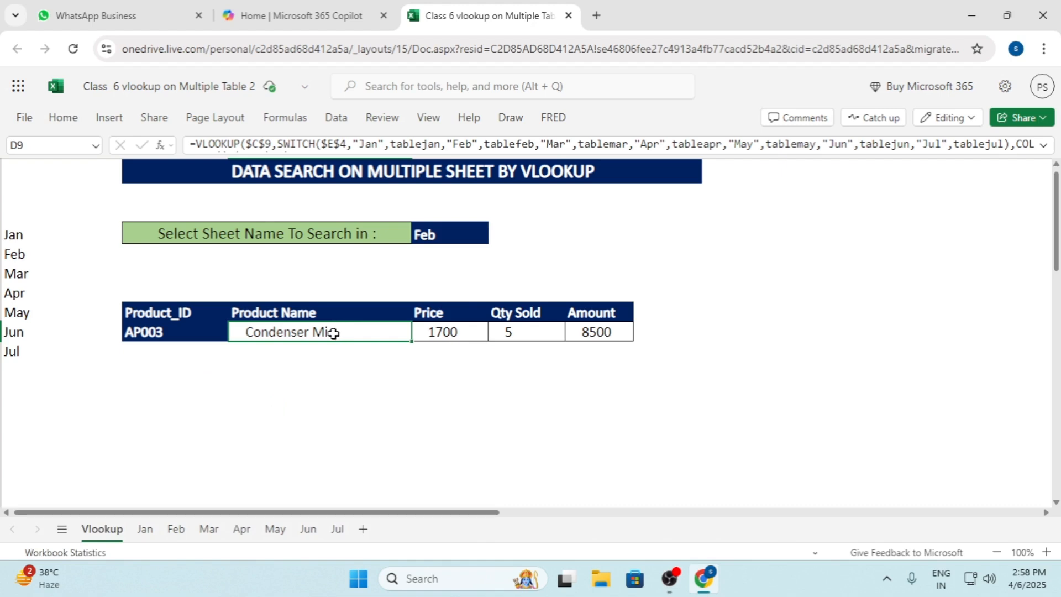
Review the full VLOOKUP and SWITCH formula in the Product Name cell D9, including its cell references
double_click(337, 332)
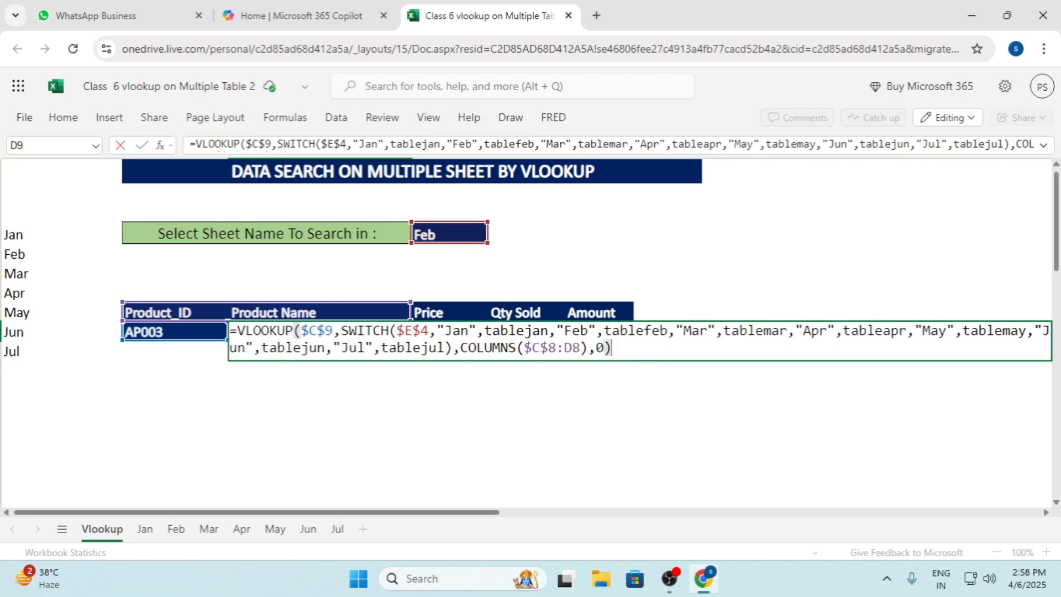
key(Return)
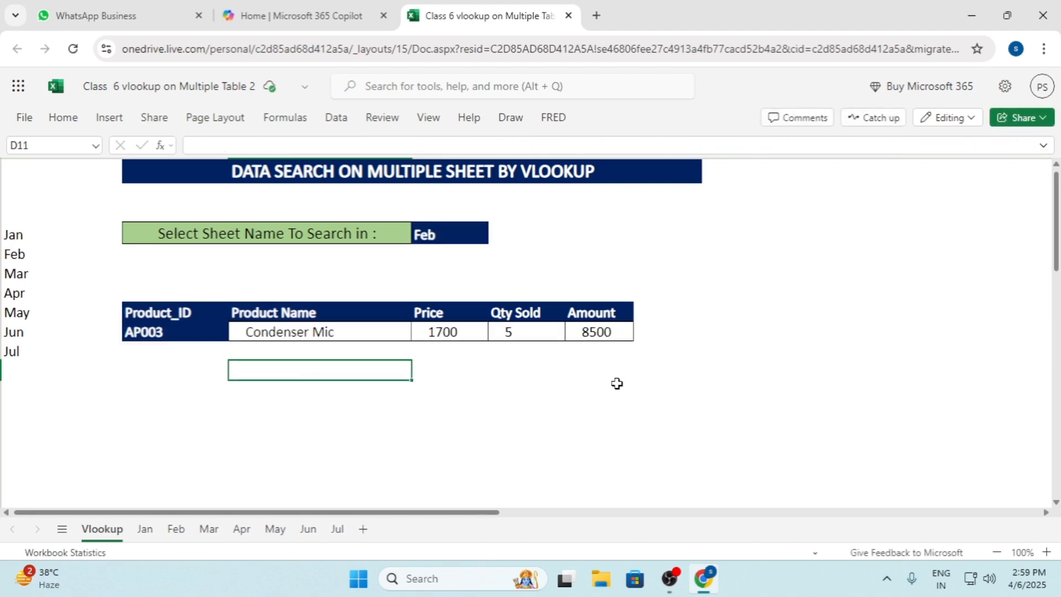